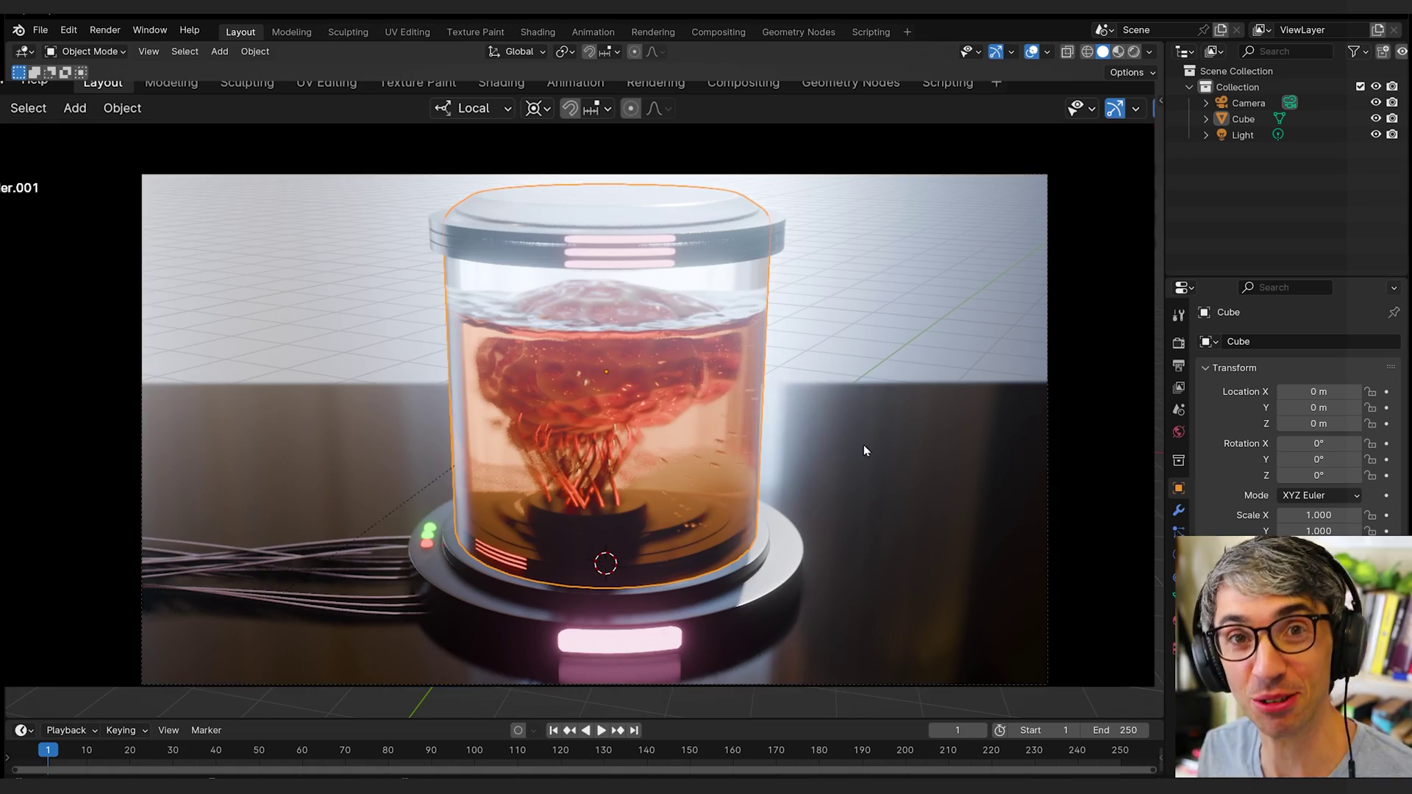
{"action": "middle_click_drag", "start_coordinate": [867, 451], "coordinate": [636, 508]}
{"action": "scroll", "coordinate": [621, 502], "scroll_direction": "down", "scroll_amount": 3}
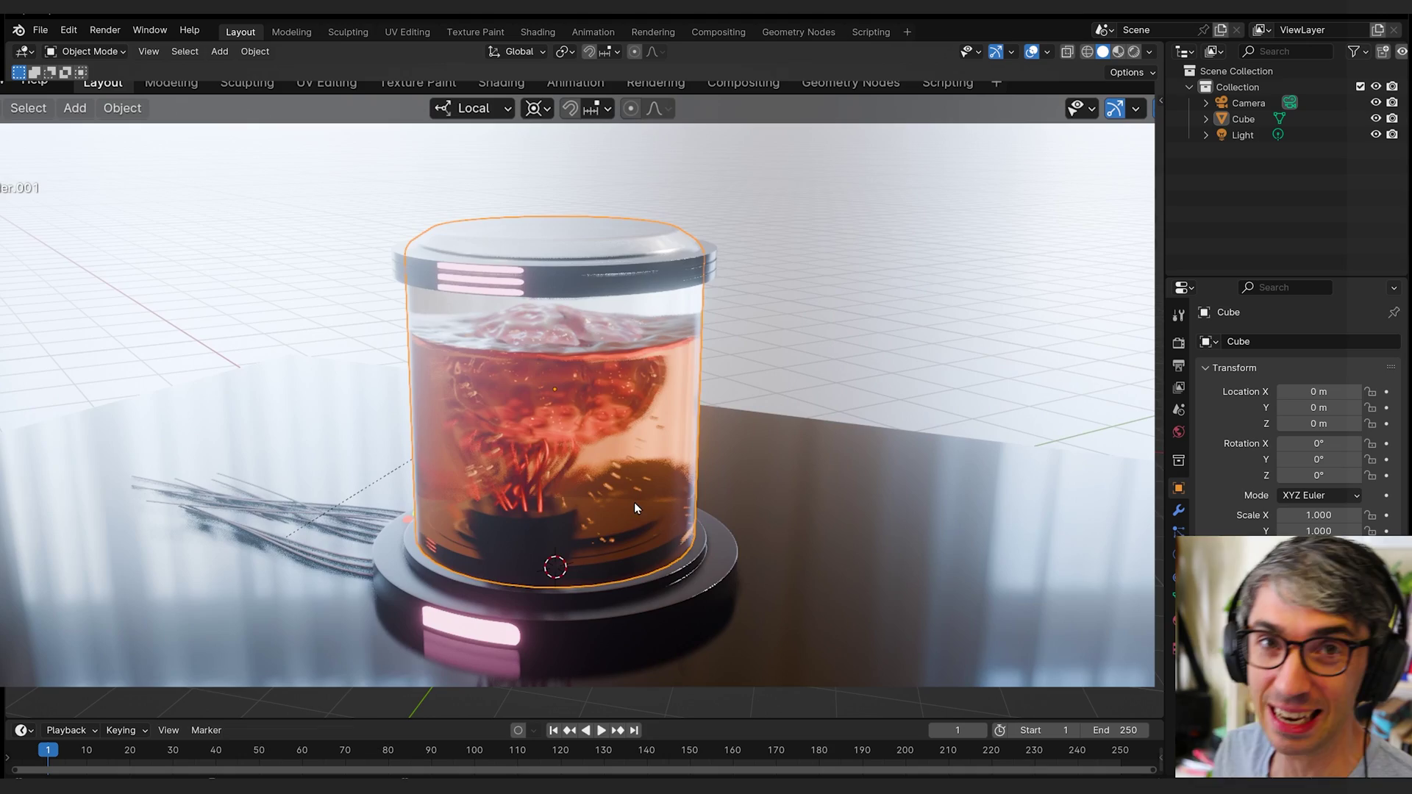
{"action": "middle_click_drag", "start_coordinate": [634, 502], "coordinate": [702, 536]}
{"action": "scroll", "coordinate": [704, 520], "scroll_direction": "up", "scroll_amount": 4}
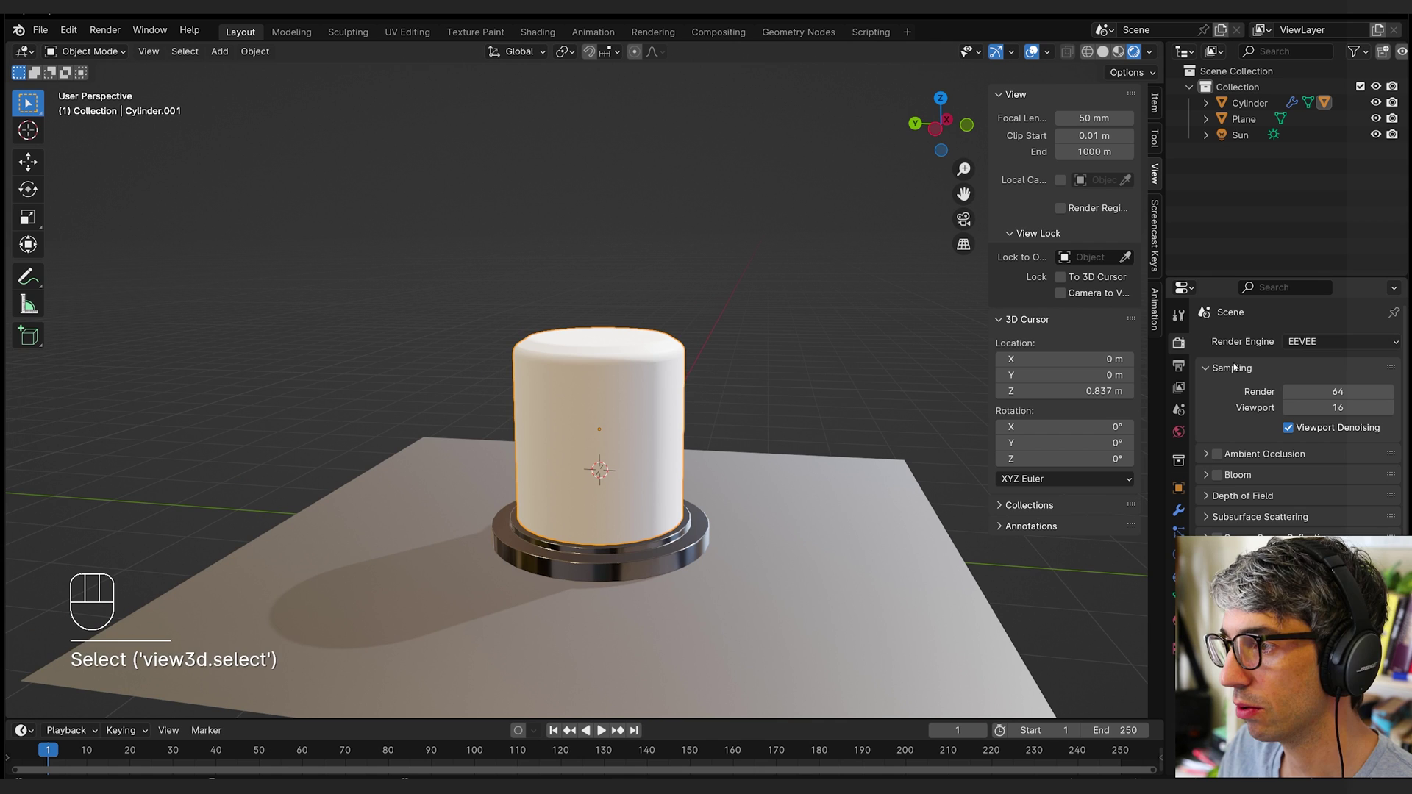
- Enable Ambient Occlusion, Bloom and Screen Space Reflections in the EEVEE render settings
{"action": "left_click", "coordinate": [1217, 453]}
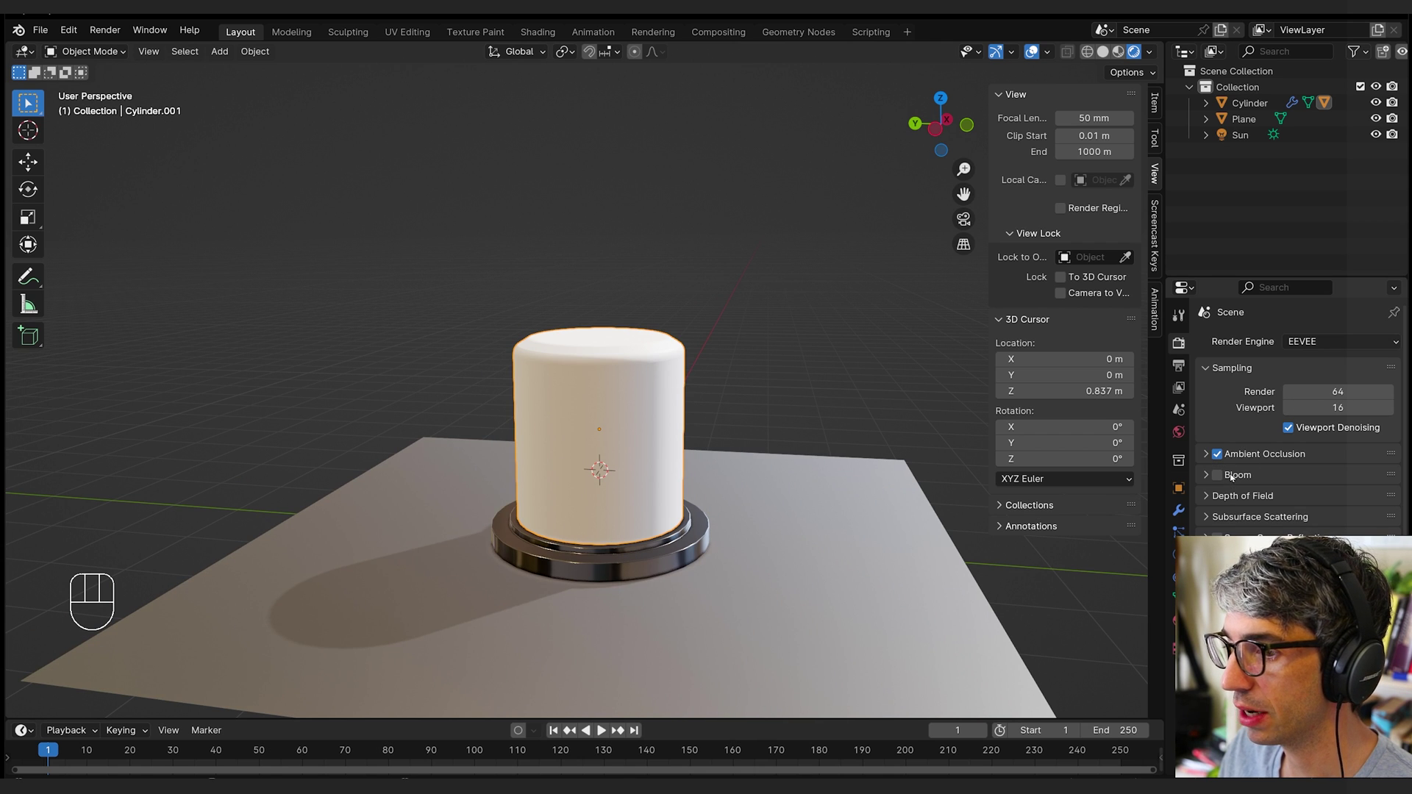
{"action": "left_click", "coordinate": [1218, 476]}
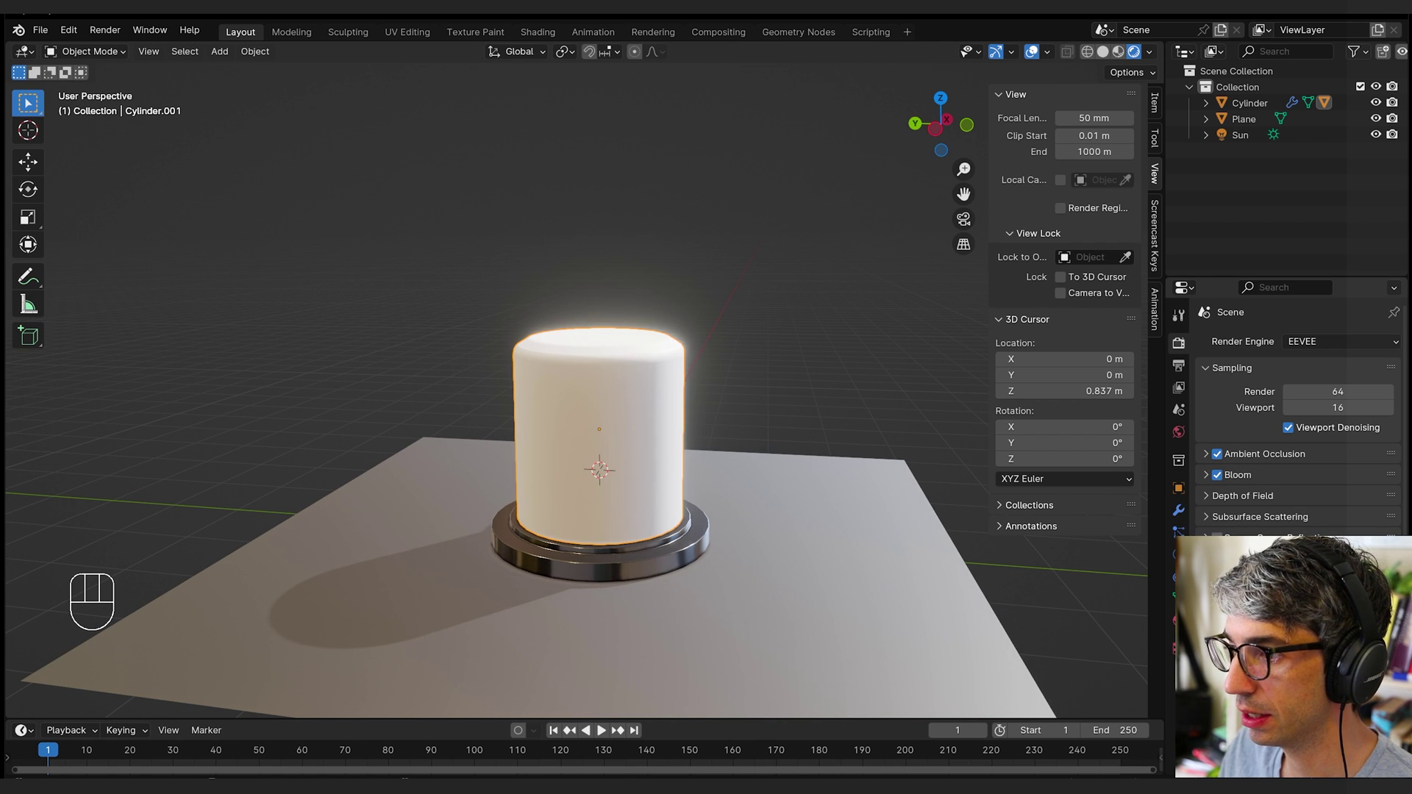
{"action": "left_click", "coordinate": [1217, 537]}
{"action": "scroll", "coordinate": [858, 510], "scroll_direction": "down", "scroll_amount": 1}
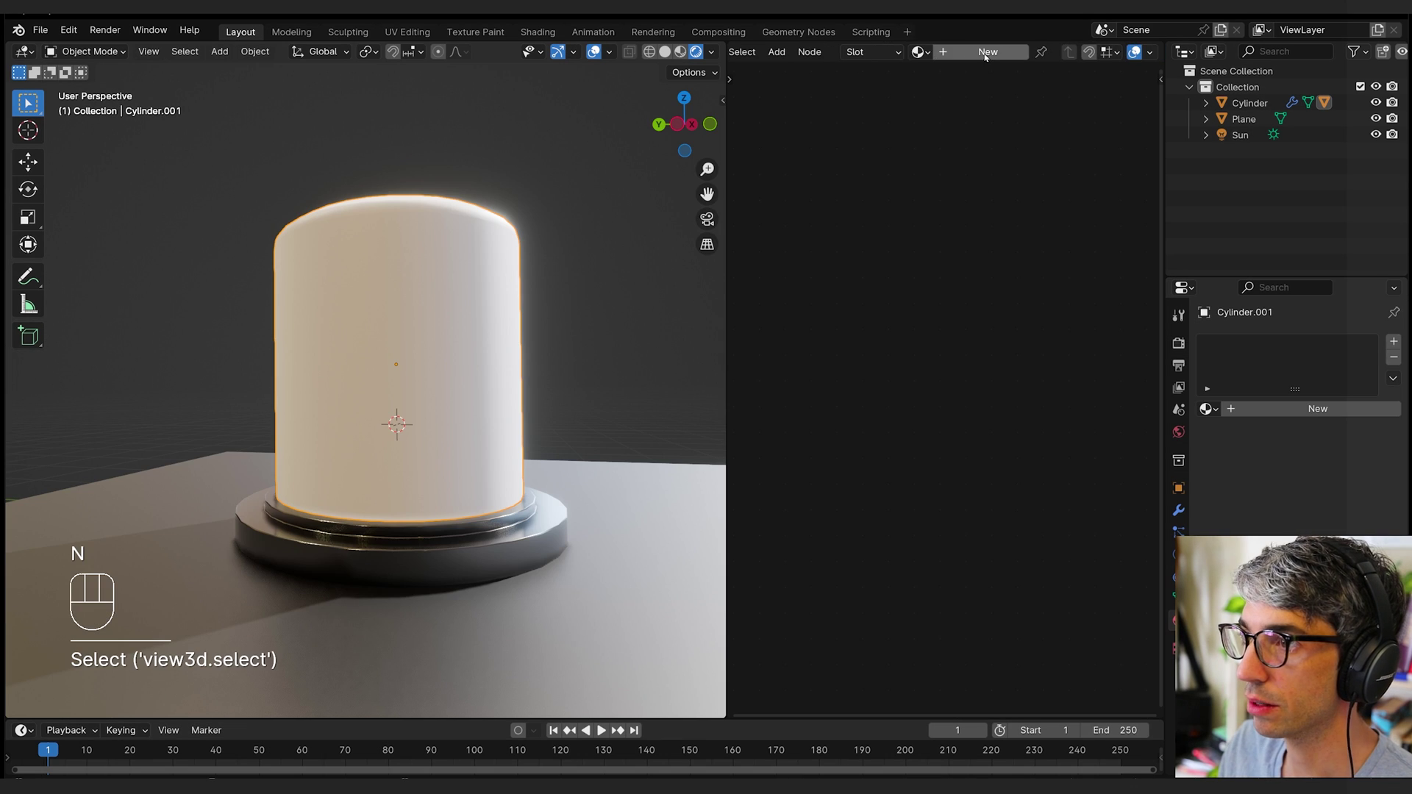
- Create a new material for the upper cylinder and name it Glass
{"action": "left_click", "coordinate": [1026, 52]}
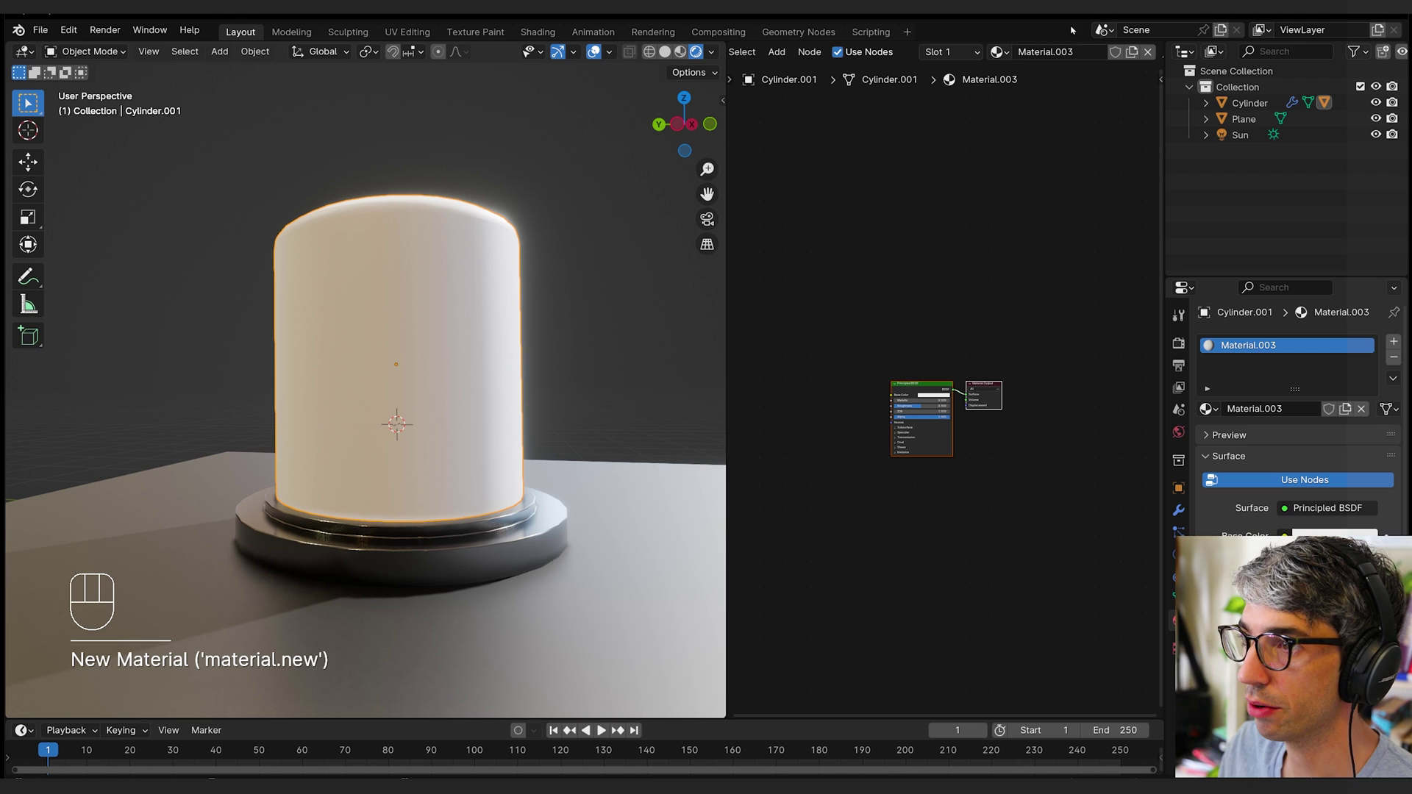
{"action": "left_click", "coordinate": [1044, 51]}
{"action": "type", "text": "Glass"}
{"action": "key", "text": "Return"}
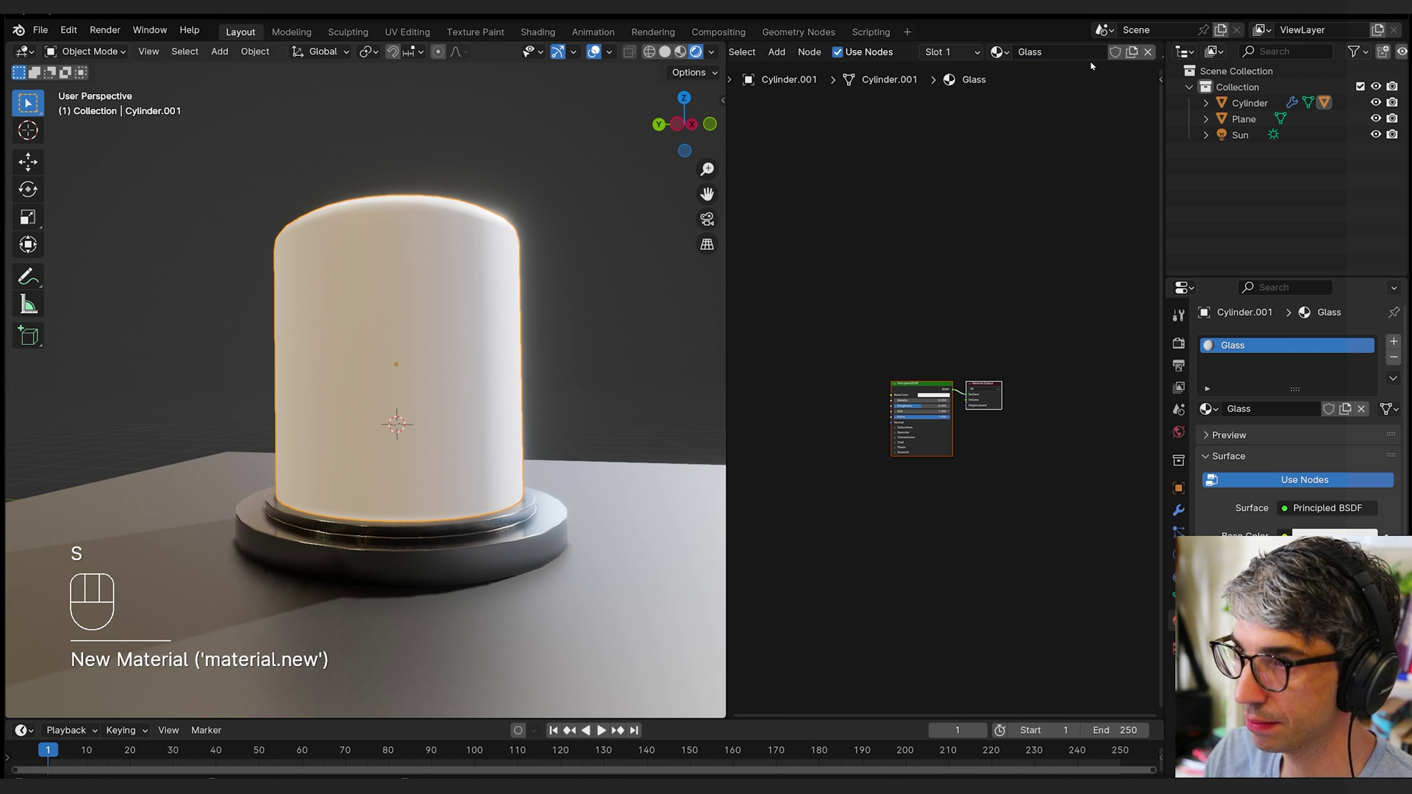
- Set the Transmission weight of the Glass material's Principled BSDF to 1
{"action": "key", "text": "KP_Decimal"}
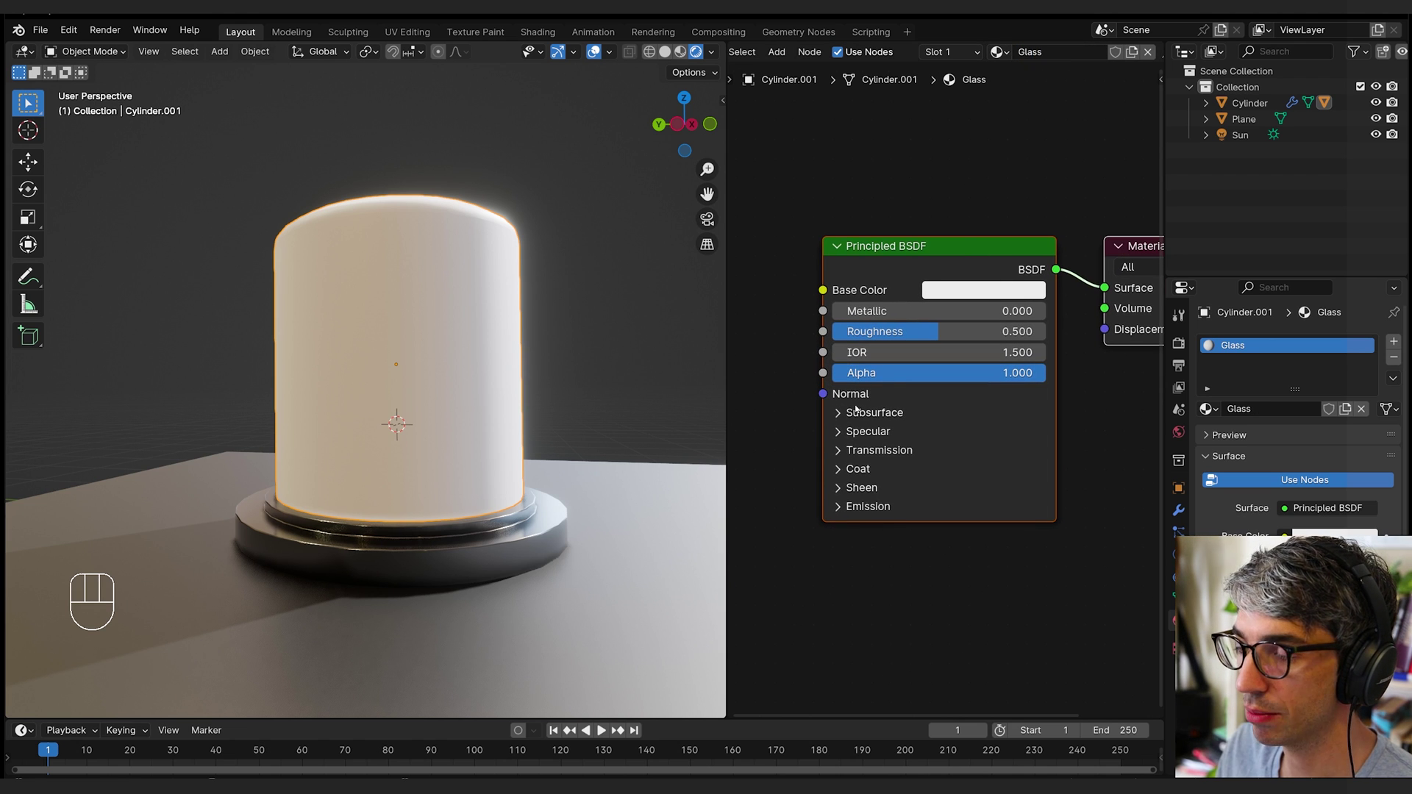
{"action": "left_click", "coordinate": [836, 452]}
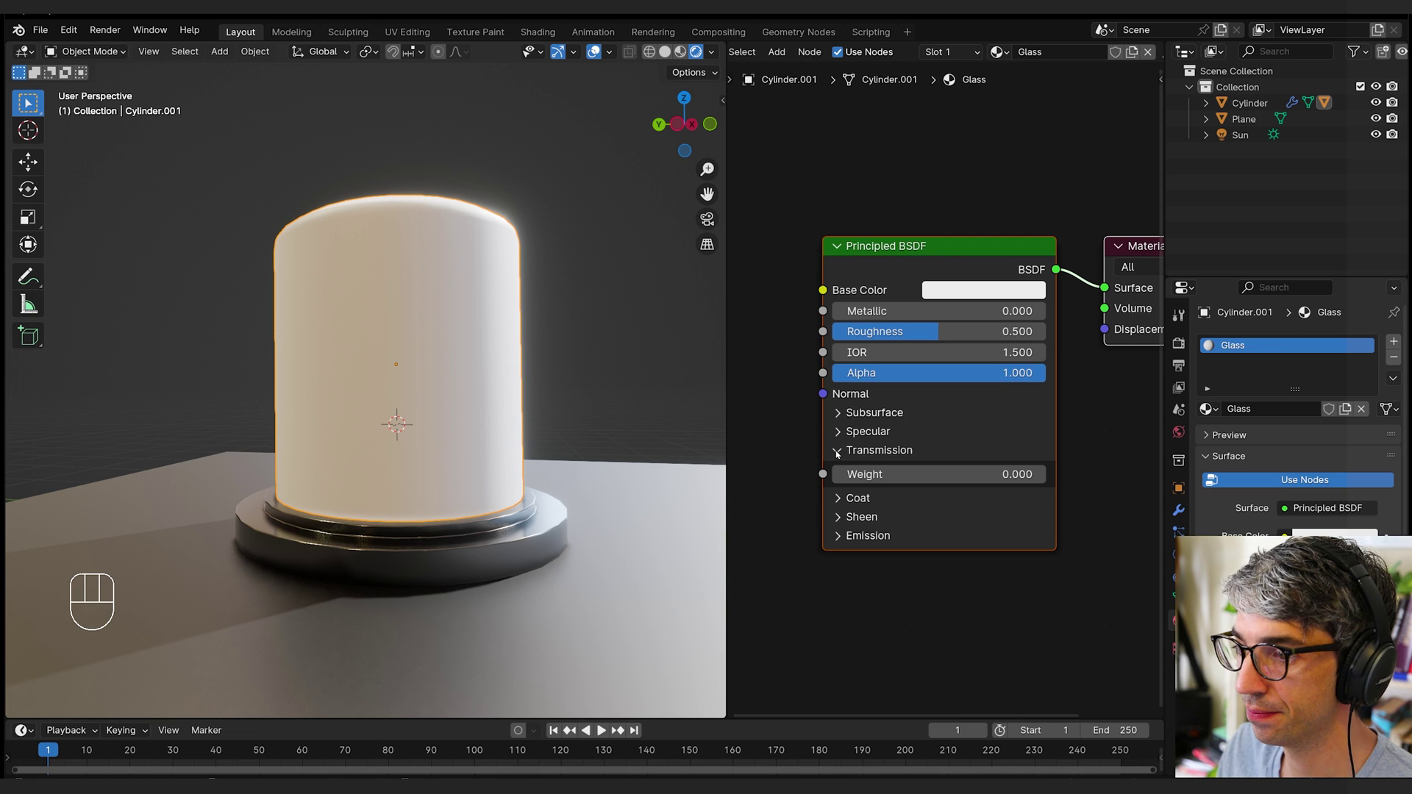
{"action": "left_click", "coordinate": [913, 473]}
{"action": "type", "text": "1"}
{"action": "key", "text": "Return"}
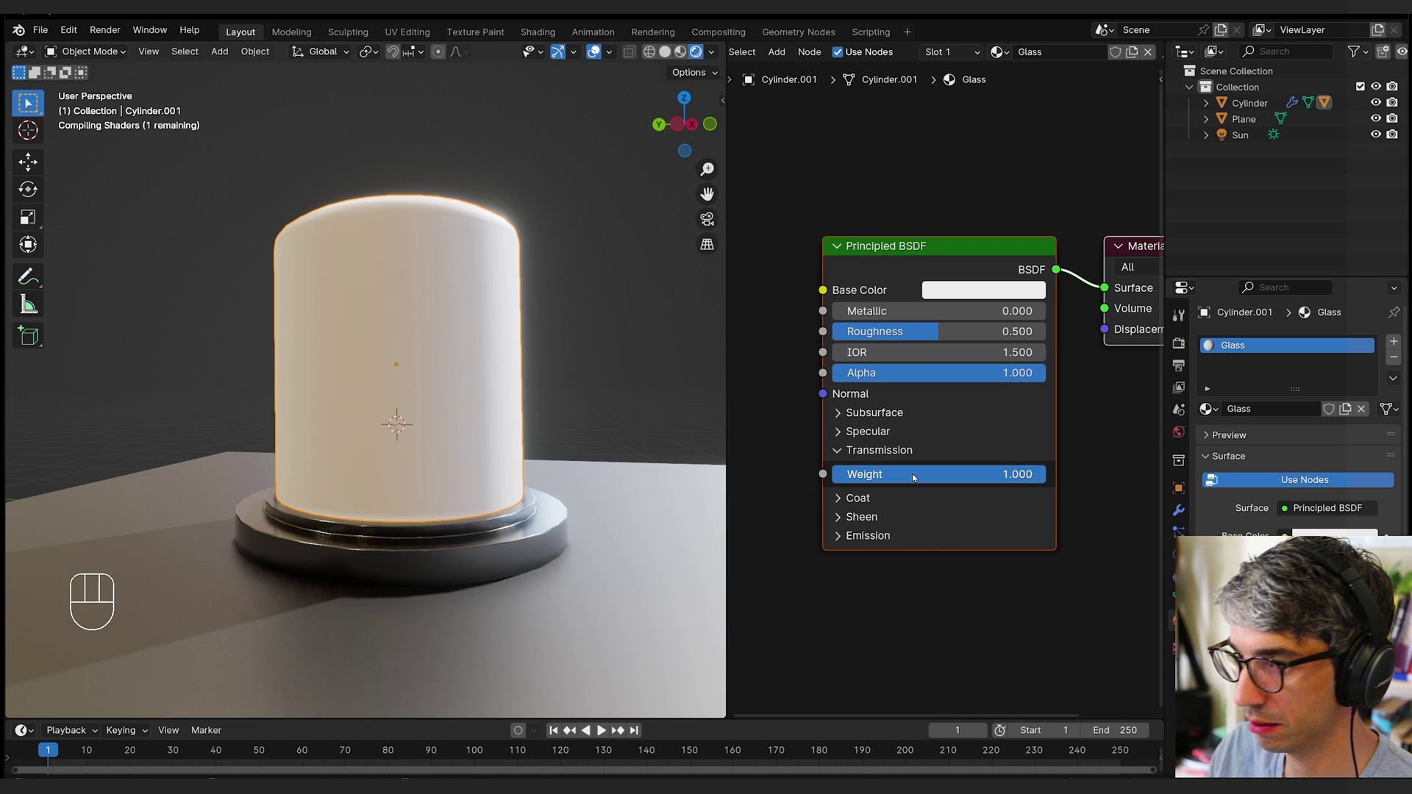
- Turn on Raytrace Refraction in the Glass material's settings and reduce its roughness to almost zero
{"action": "left_click", "coordinate": [1160, 80]}
{"action": "left_click", "coordinate": [1154, 196]}
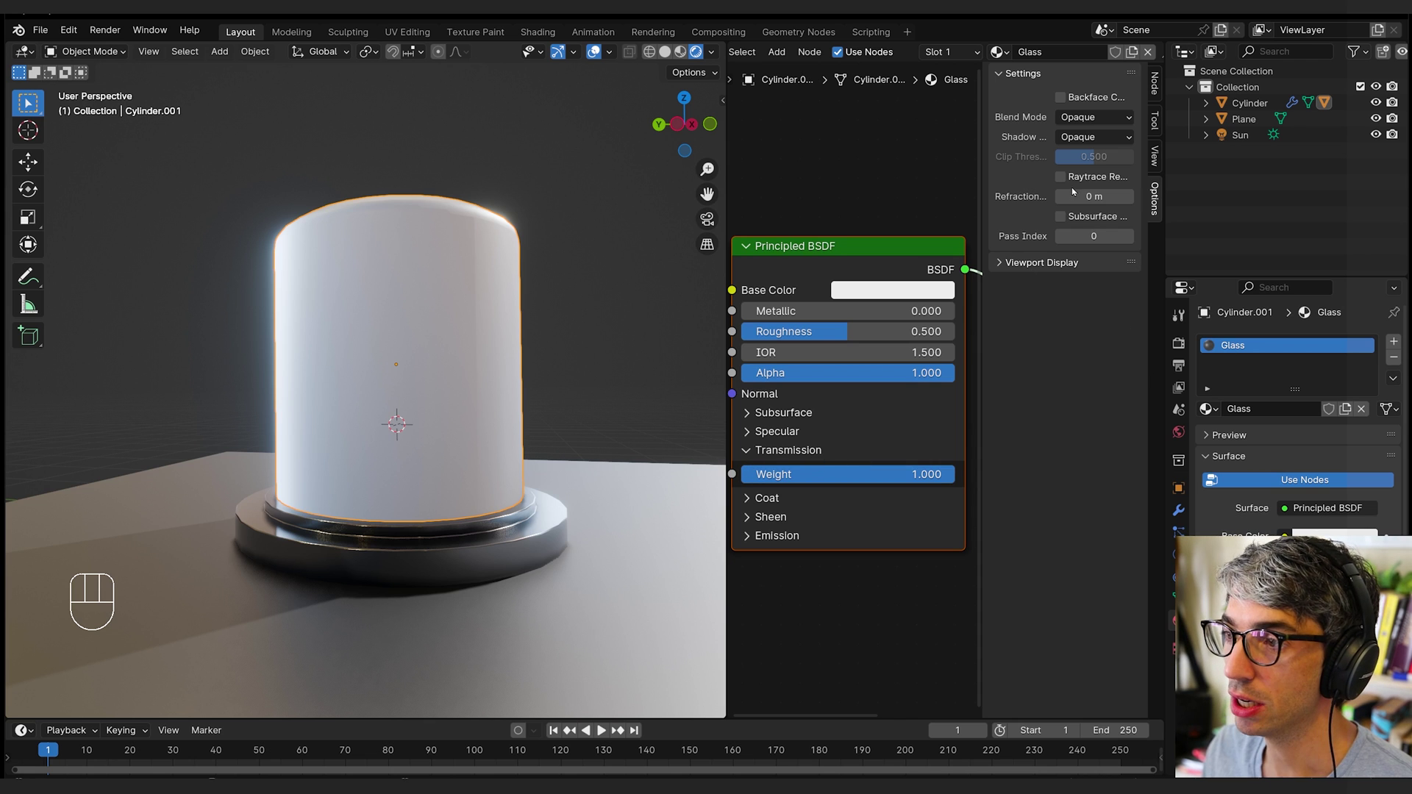
{"action": "left_click", "coordinate": [1077, 119]}
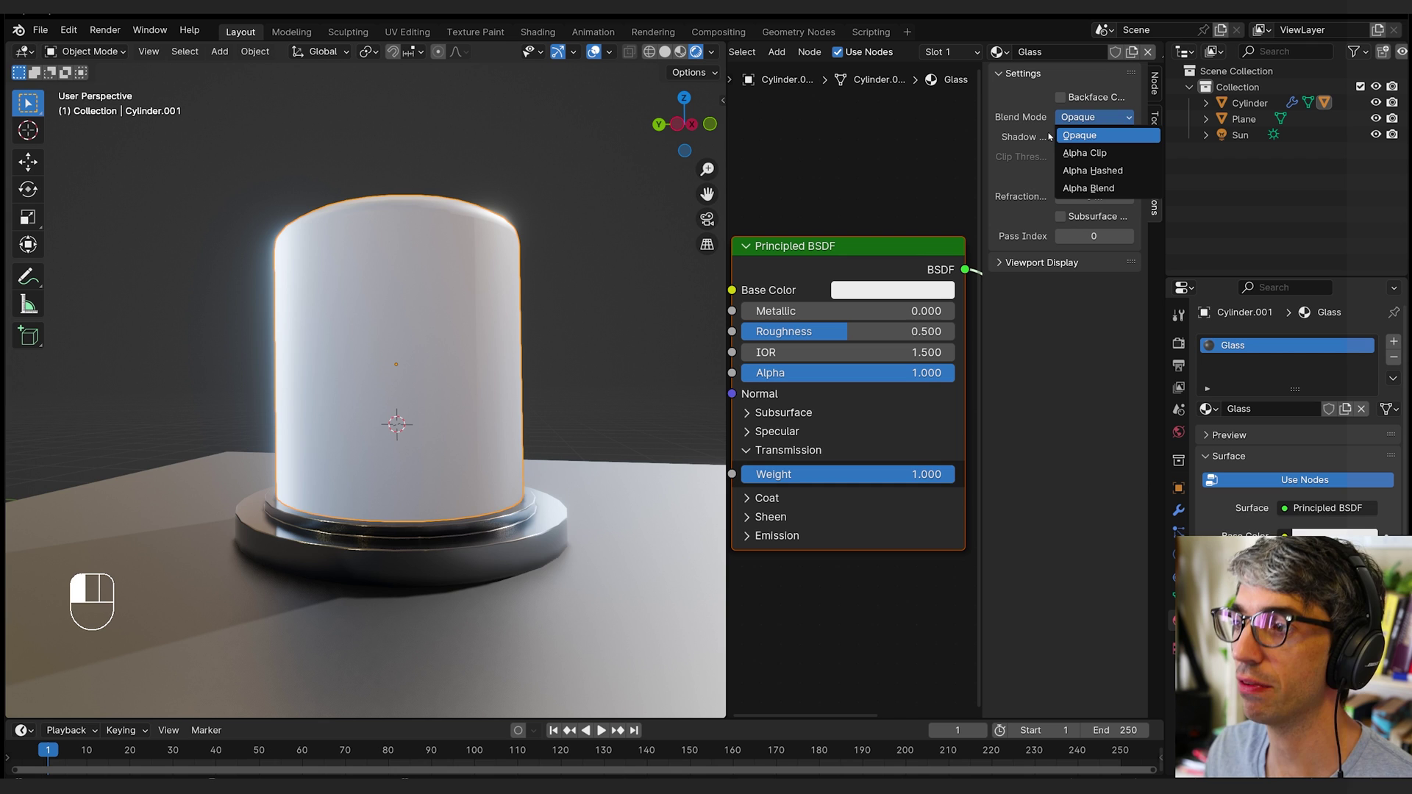
{"action": "left_click", "coordinate": [1050, 136]}
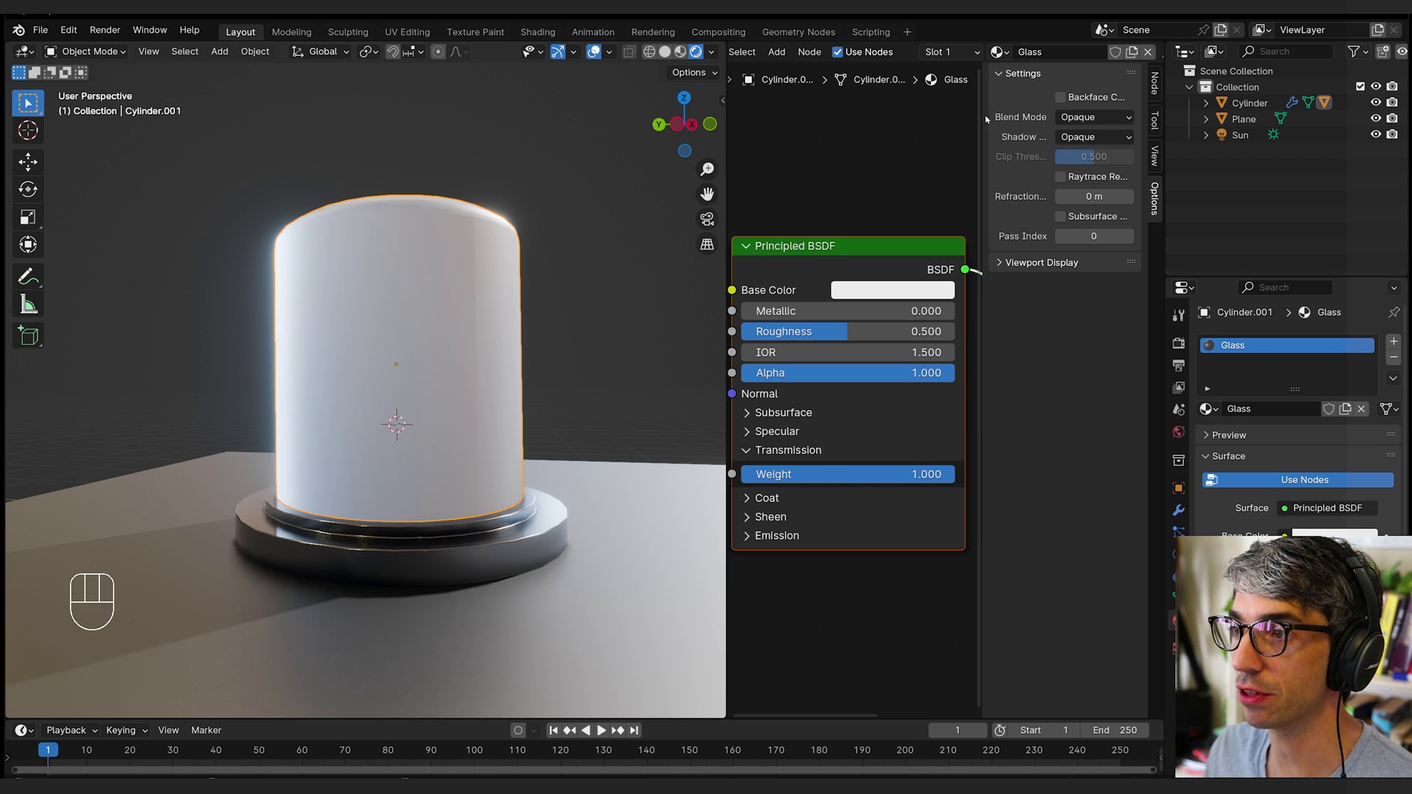
{"action": "left_click_drag", "start_coordinate": [984, 119], "coordinate": [851, 141]}
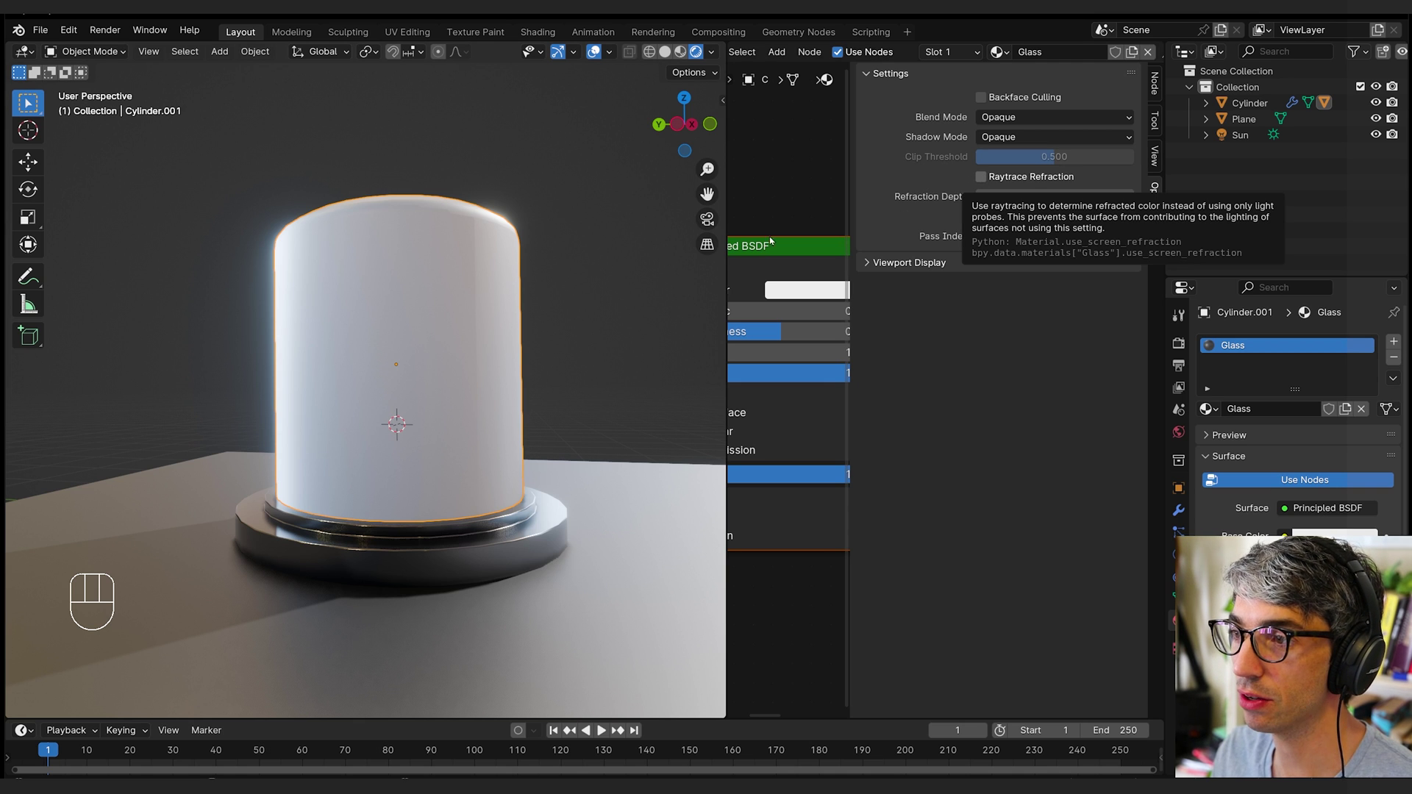
{"action": "left_click", "coordinate": [981, 177]}
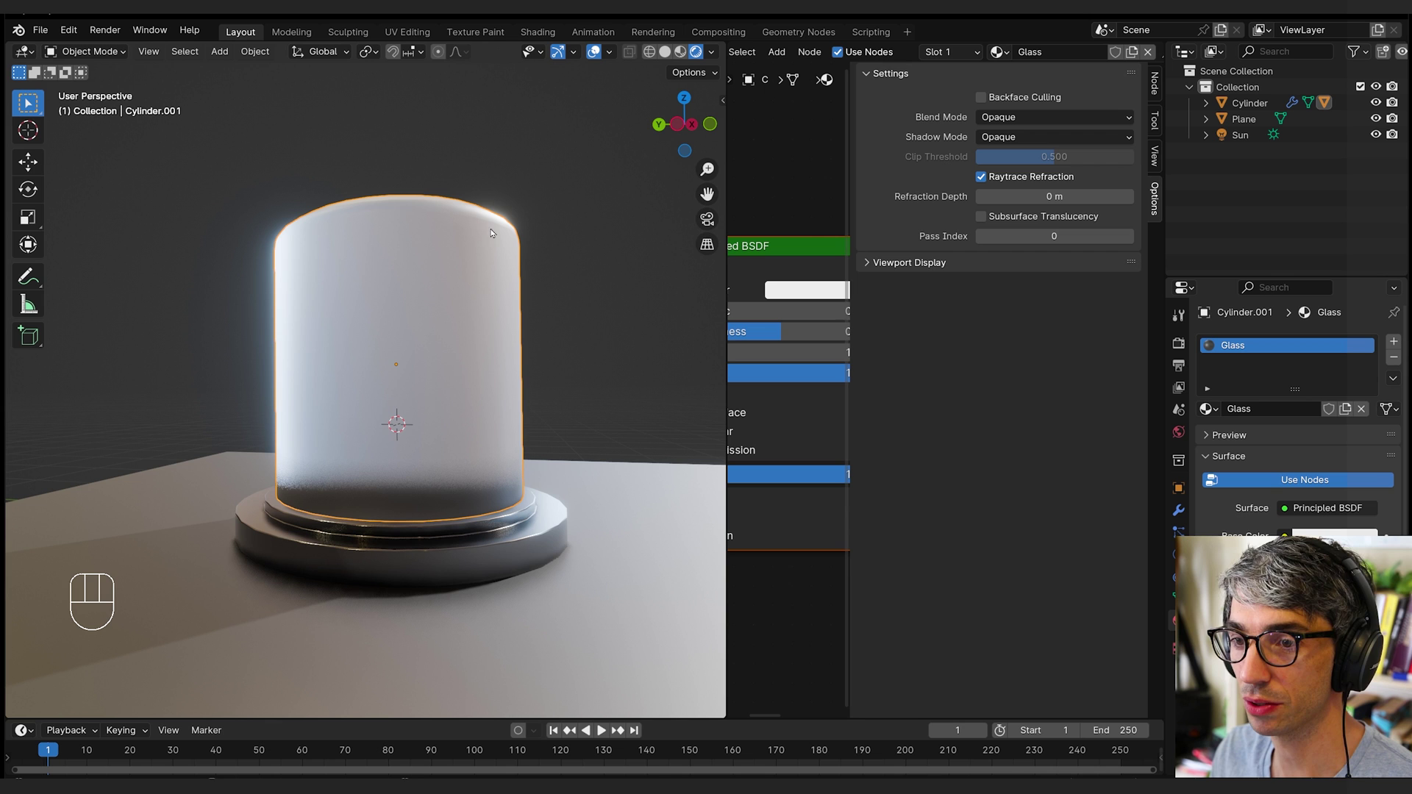
{"action": "left_click_drag", "start_coordinate": [781, 332], "coordinate": [717, 332]}
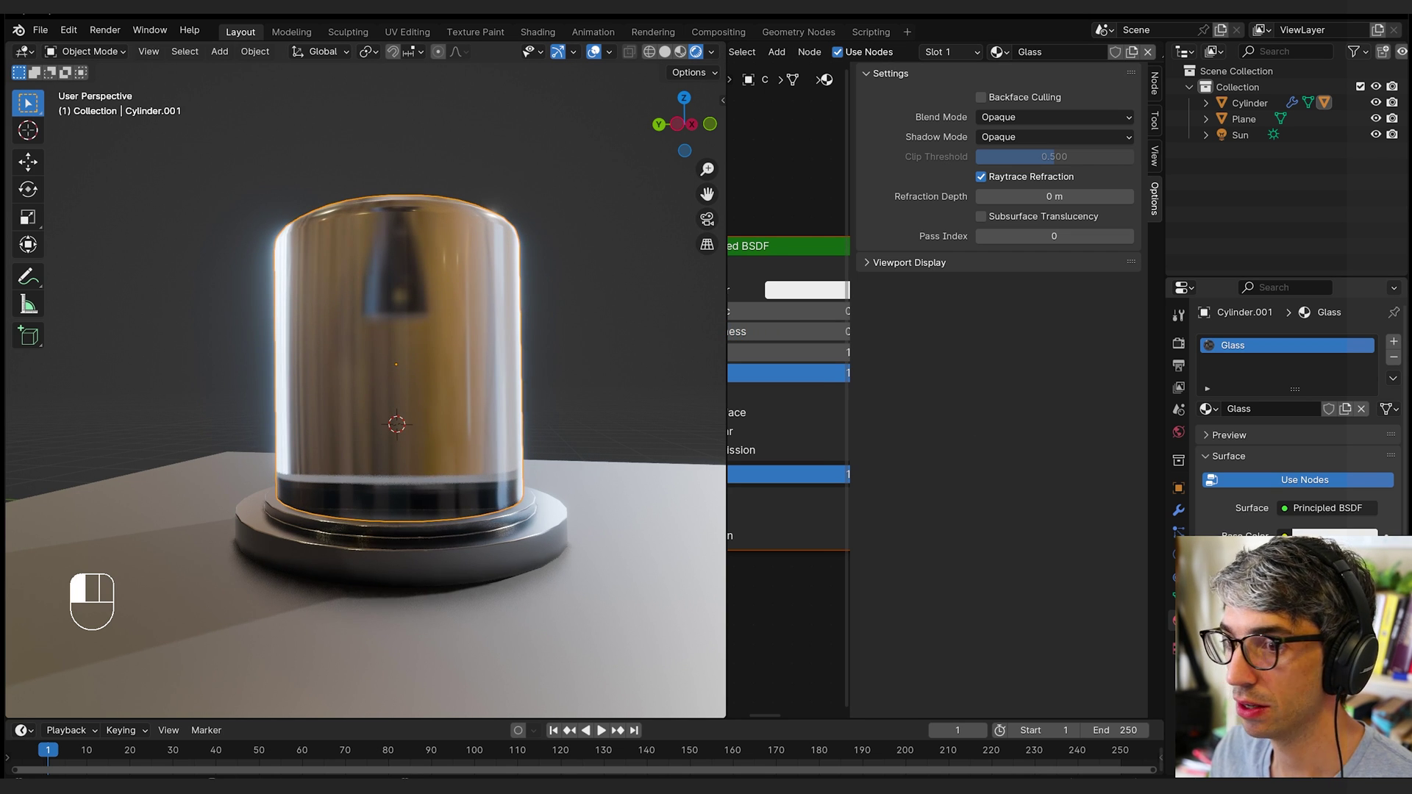
{"action": "middle_click_drag", "start_coordinate": [412, 397], "coordinate": [641, 379]}
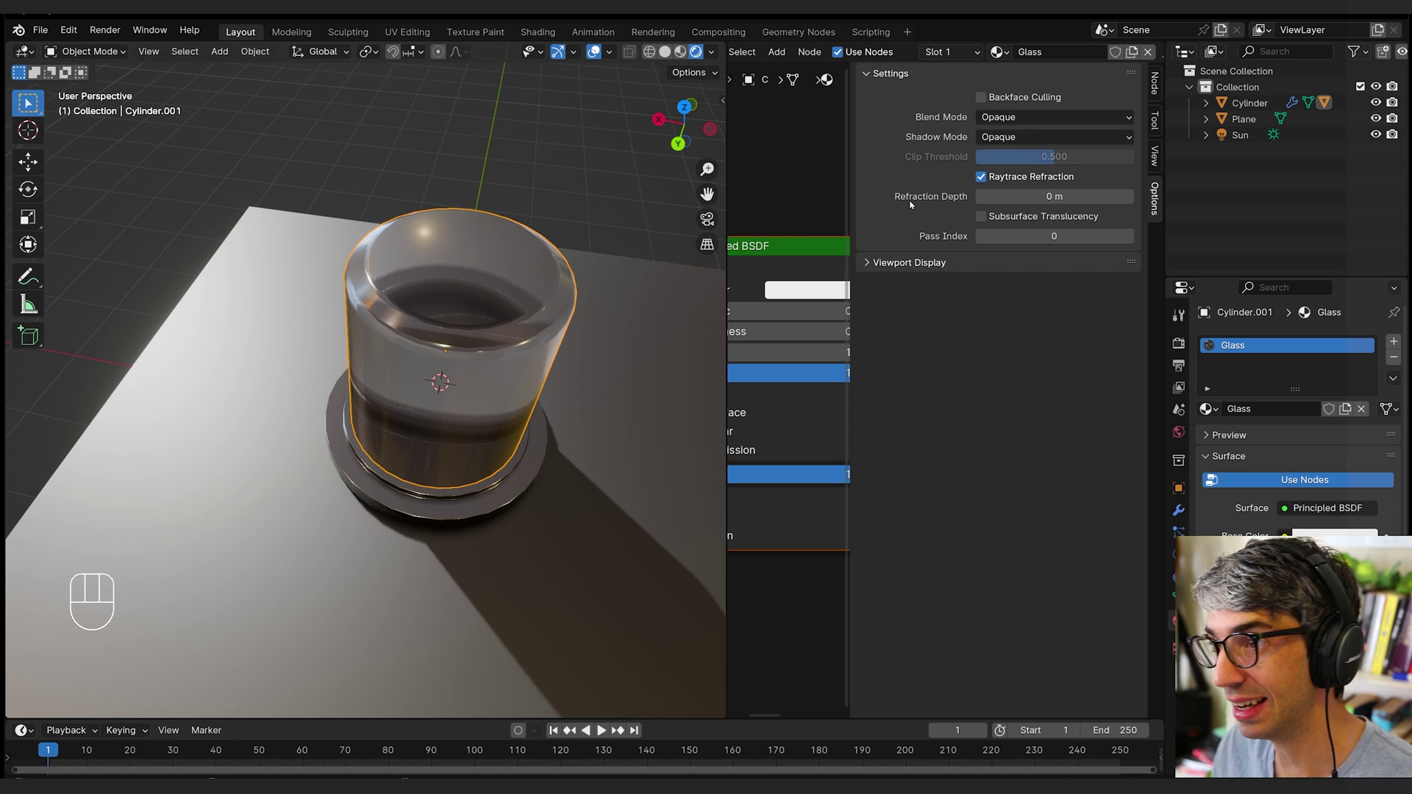
- Try the Alpha Hashed blend mode on the Glass material during animation playback, and return the blend mode to Opaque
{"action": "left_click", "coordinate": [1053, 118]}
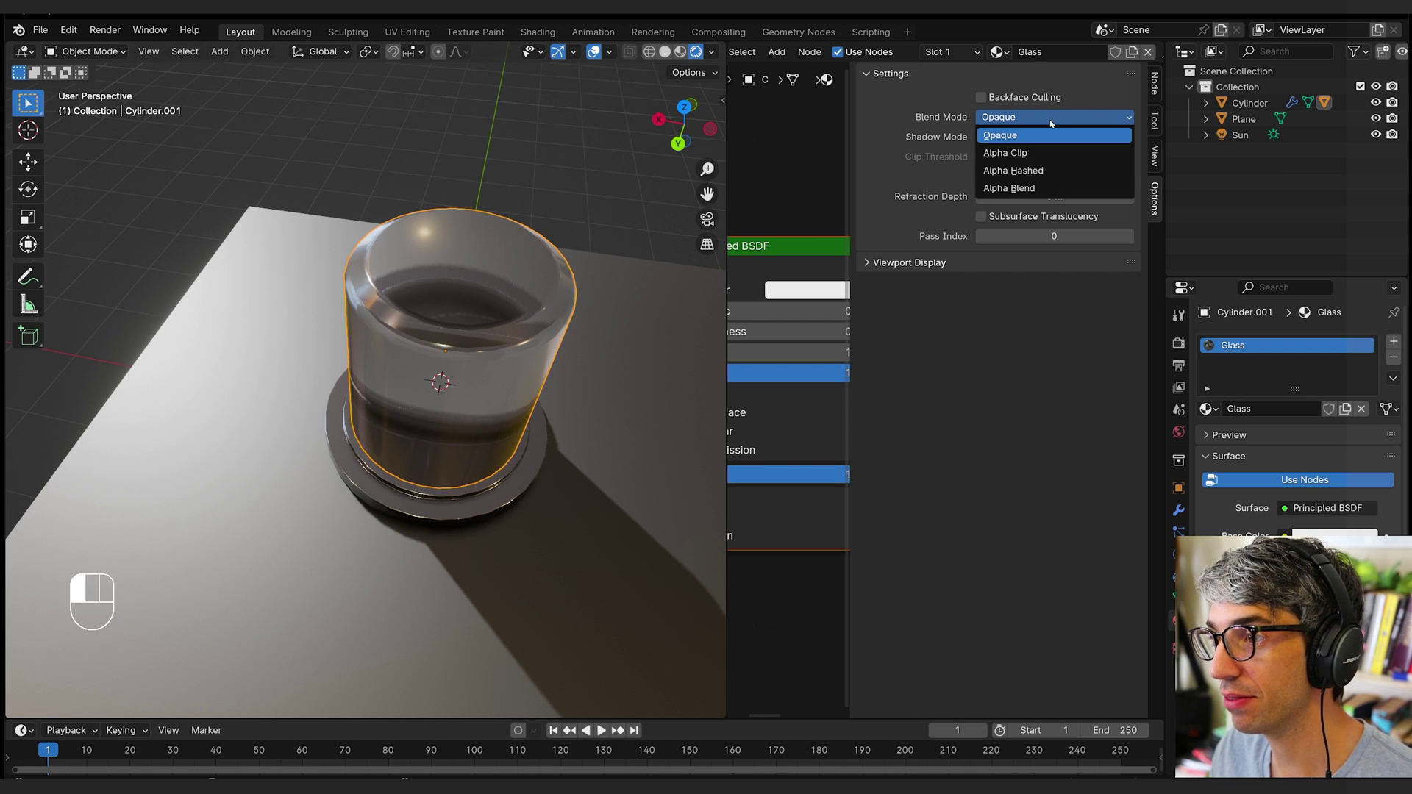
{"action": "left_click", "coordinate": [1017, 172]}
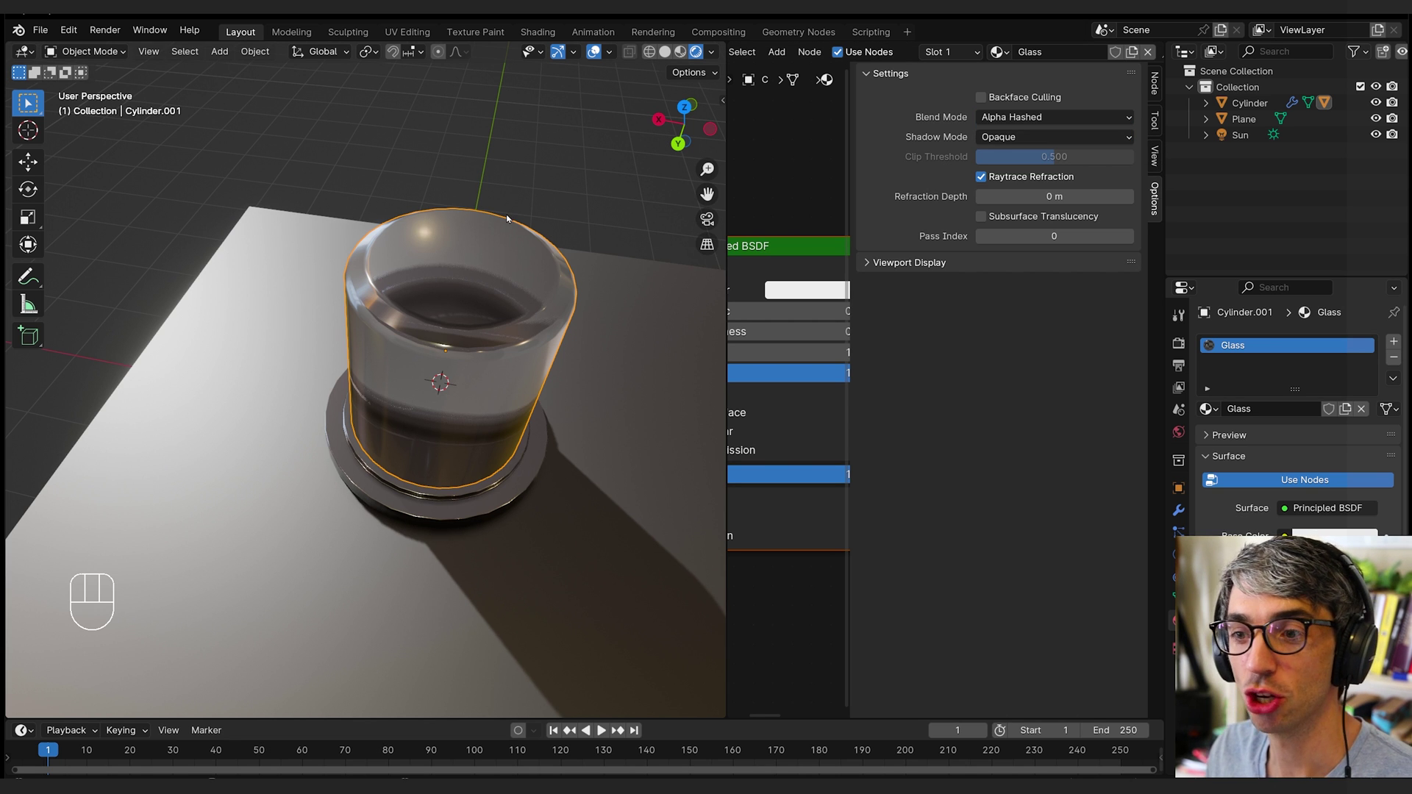
{"action": "key", "text": "space"}
{"action": "key", "text": "space"}
{"action": "key", "text": "space"}
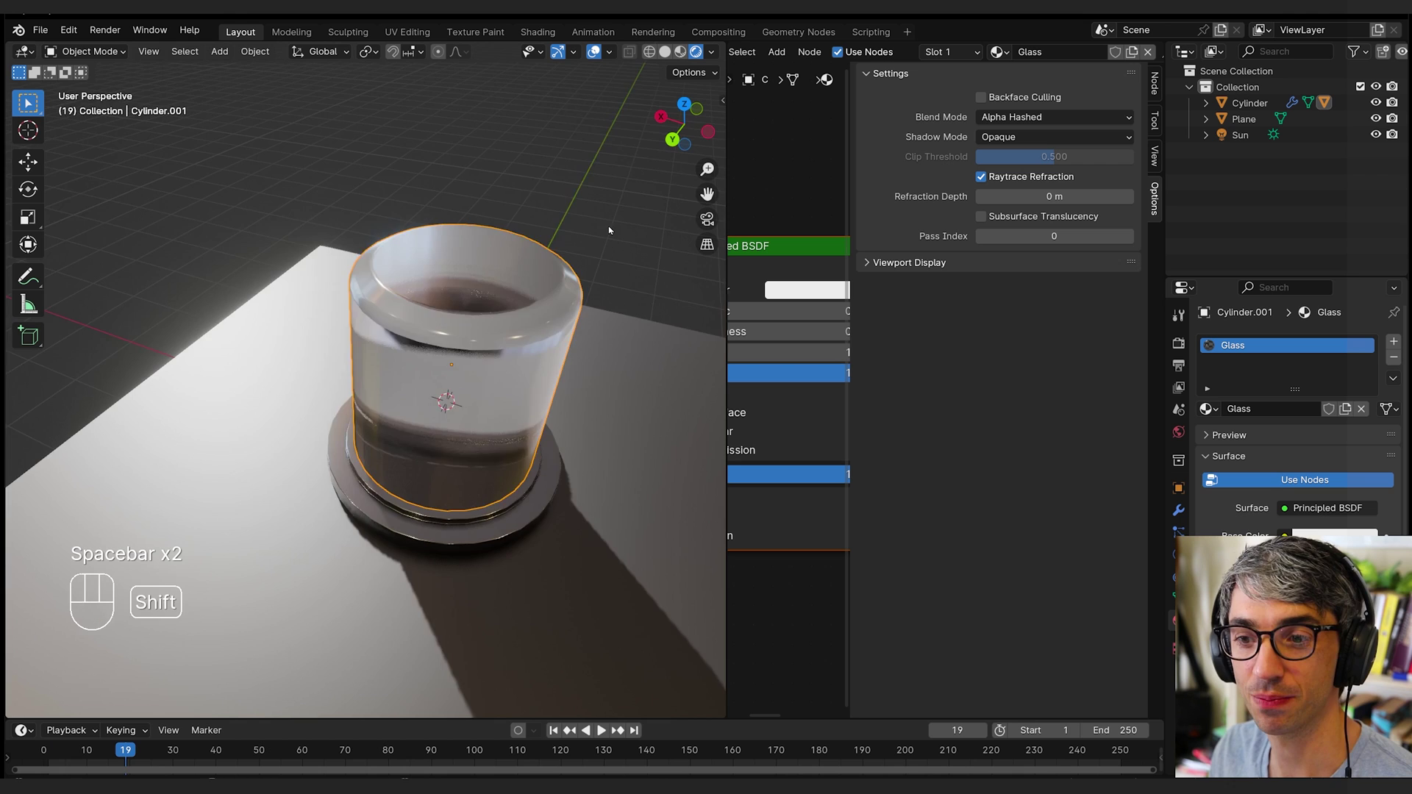
{"action": "middle_click_drag", "start_coordinate": [609, 230], "coordinate": [494, 208], "text": "shift"}
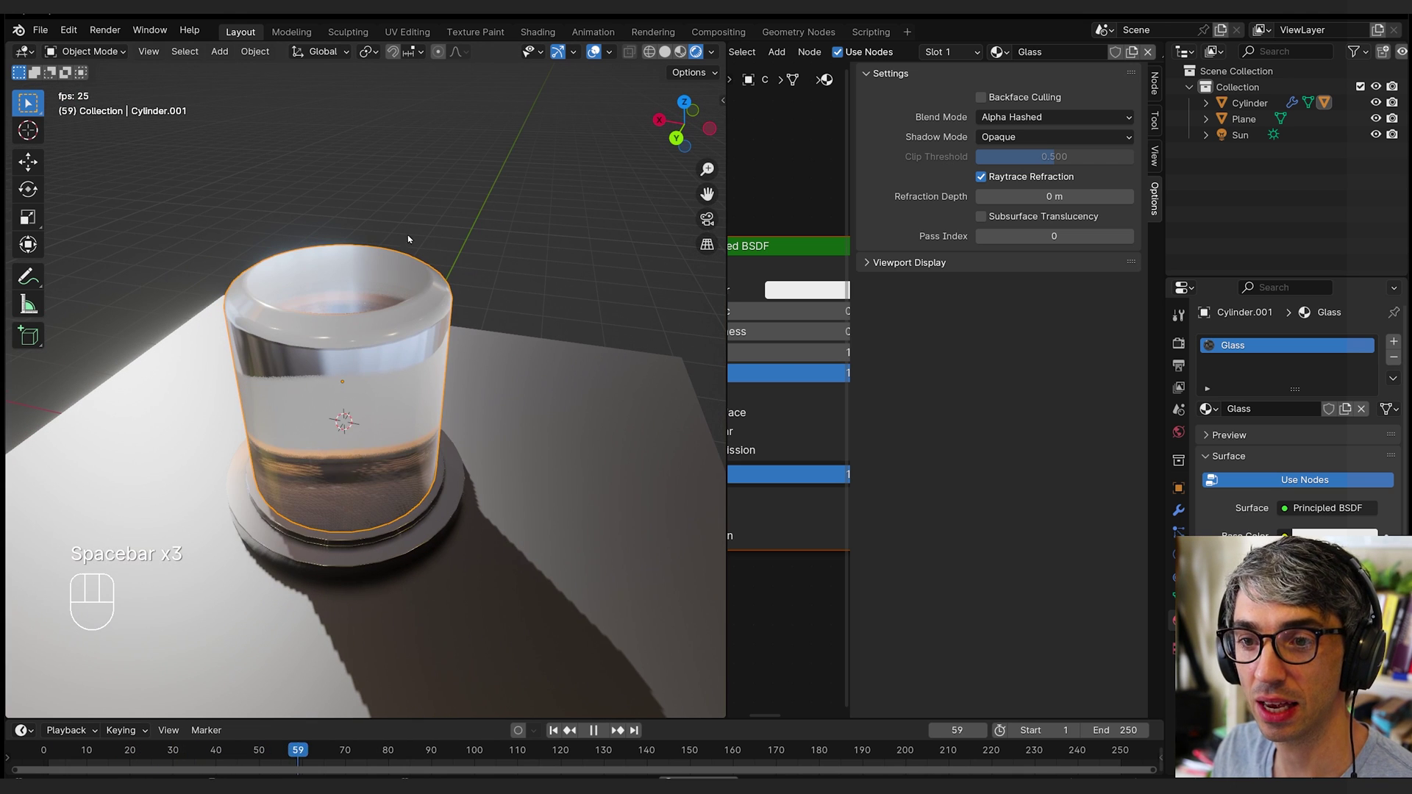
{"action": "key", "text": "space"}
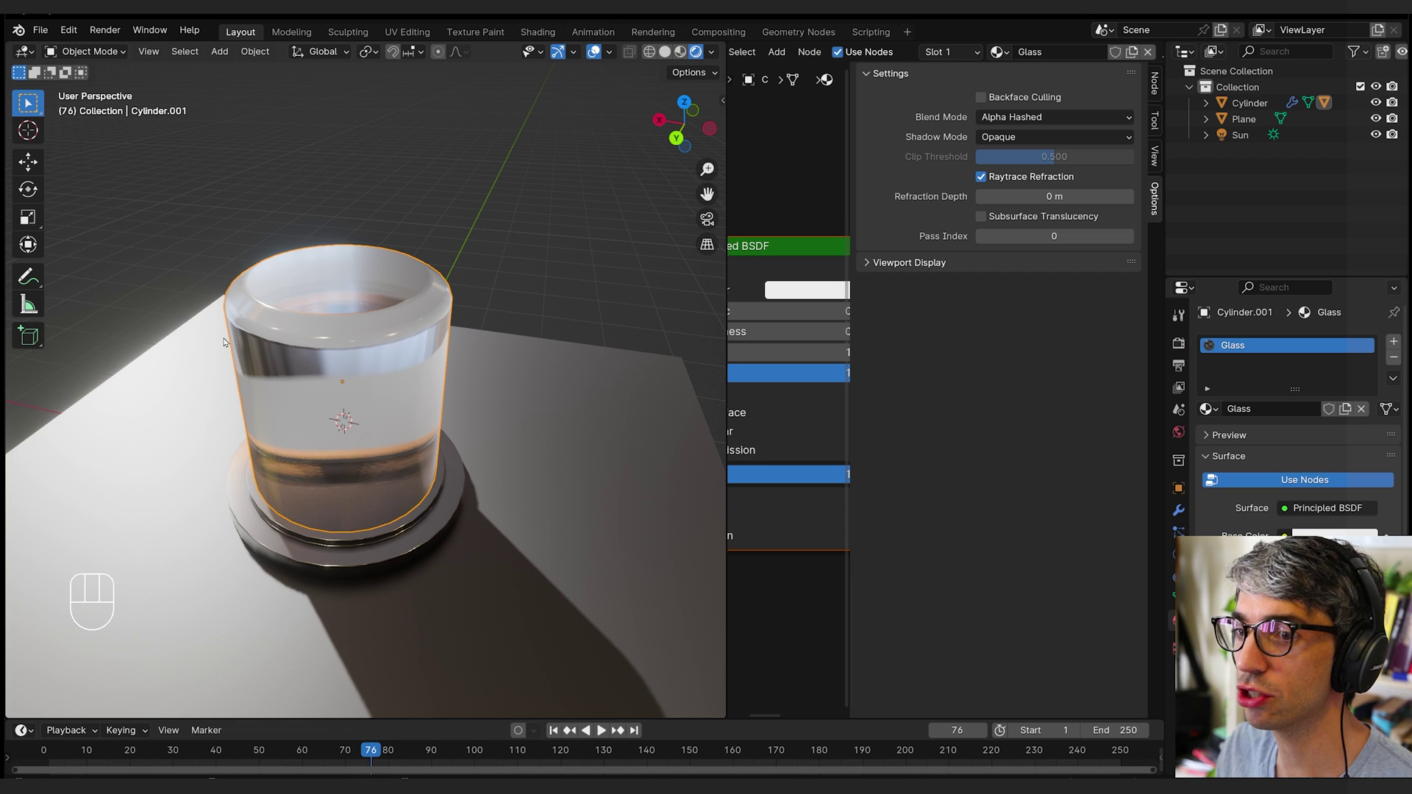
{"action": "left_click", "coordinate": [1022, 121]}
{"action": "left_click", "coordinate": [1013, 137]}
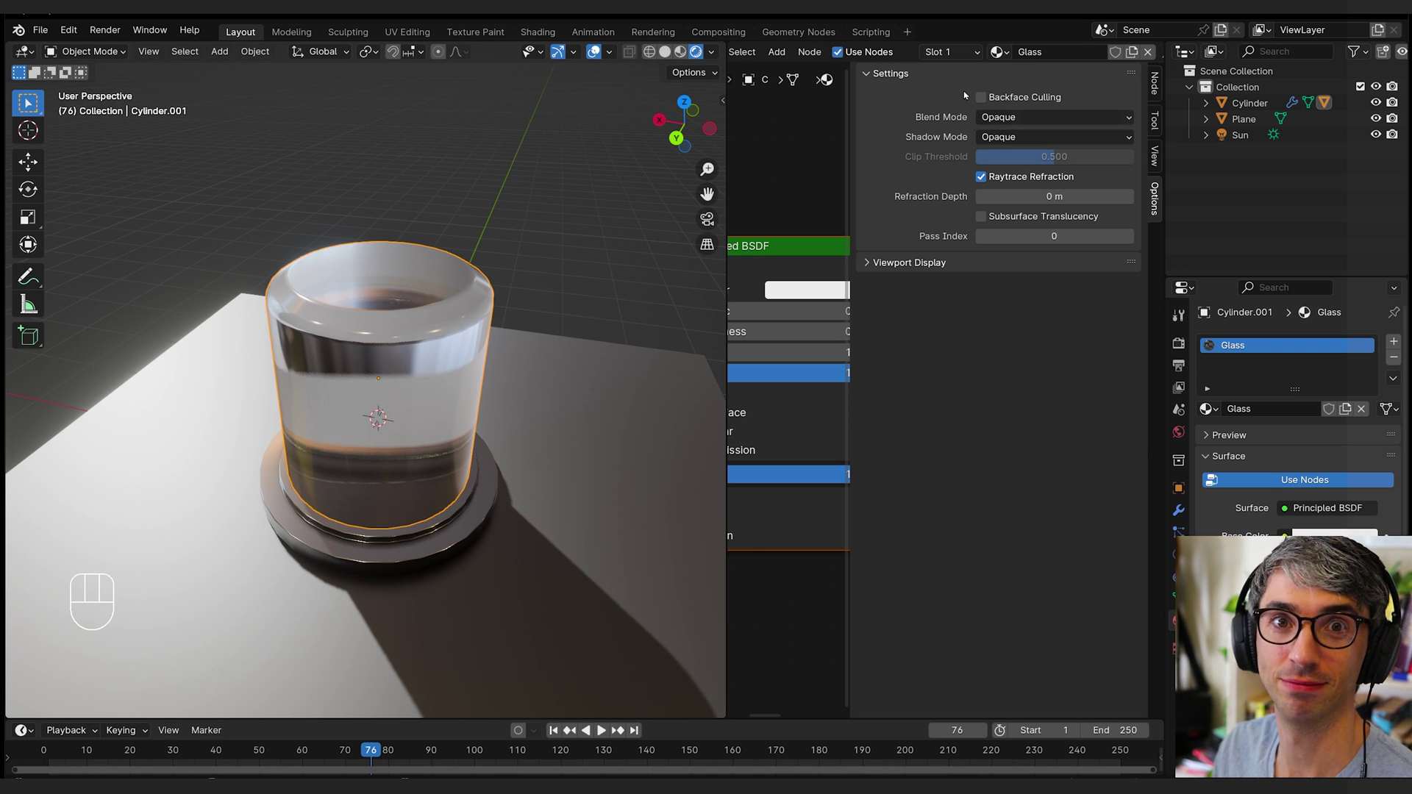
- Widen the shader editor and hide its settings sidebar to make room for the Glass material's nodes
{"action": "middle_click_drag", "start_coordinate": [492, 448], "coordinate": [498, 363]}
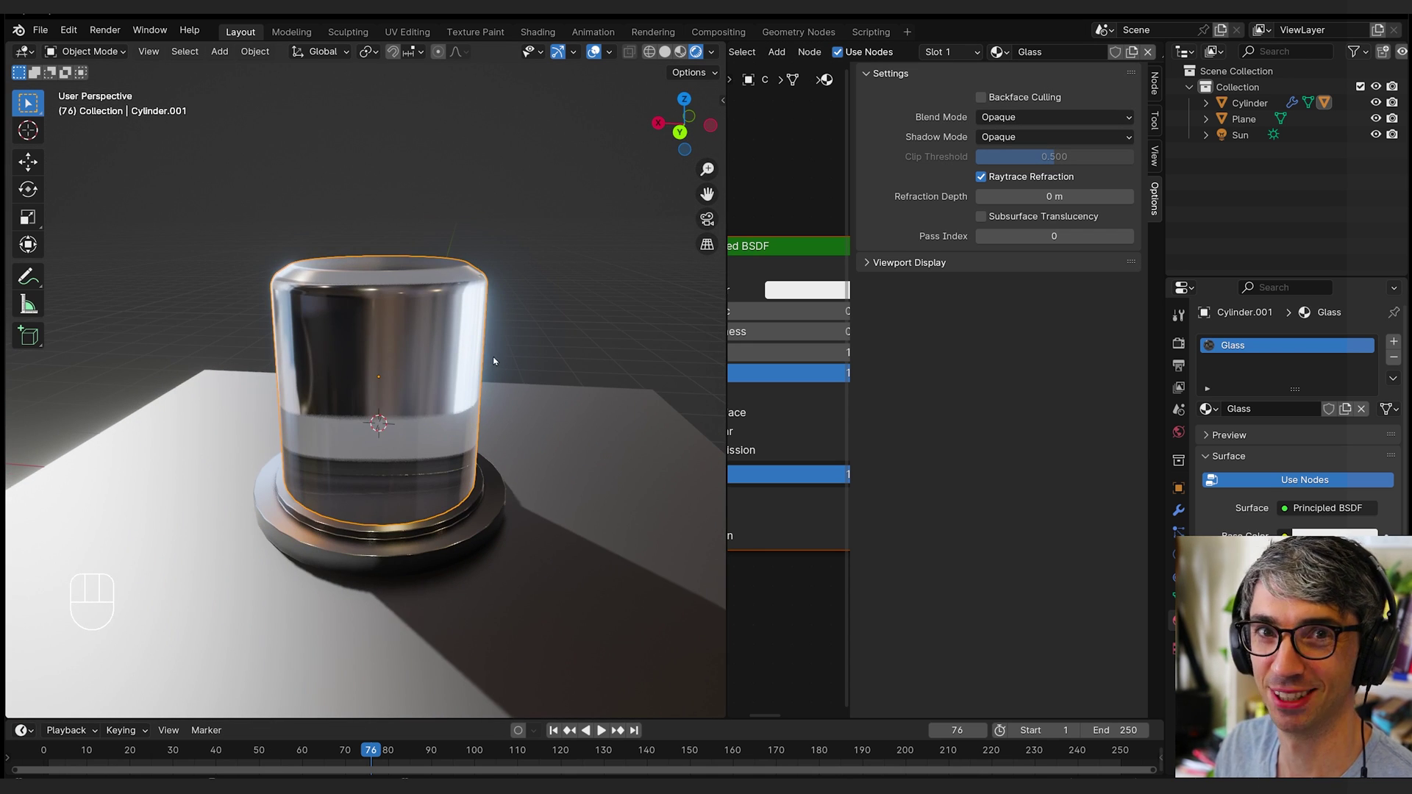
{"action": "scroll", "coordinate": [563, 349], "scroll_direction": "up", "scroll_amount": 3}
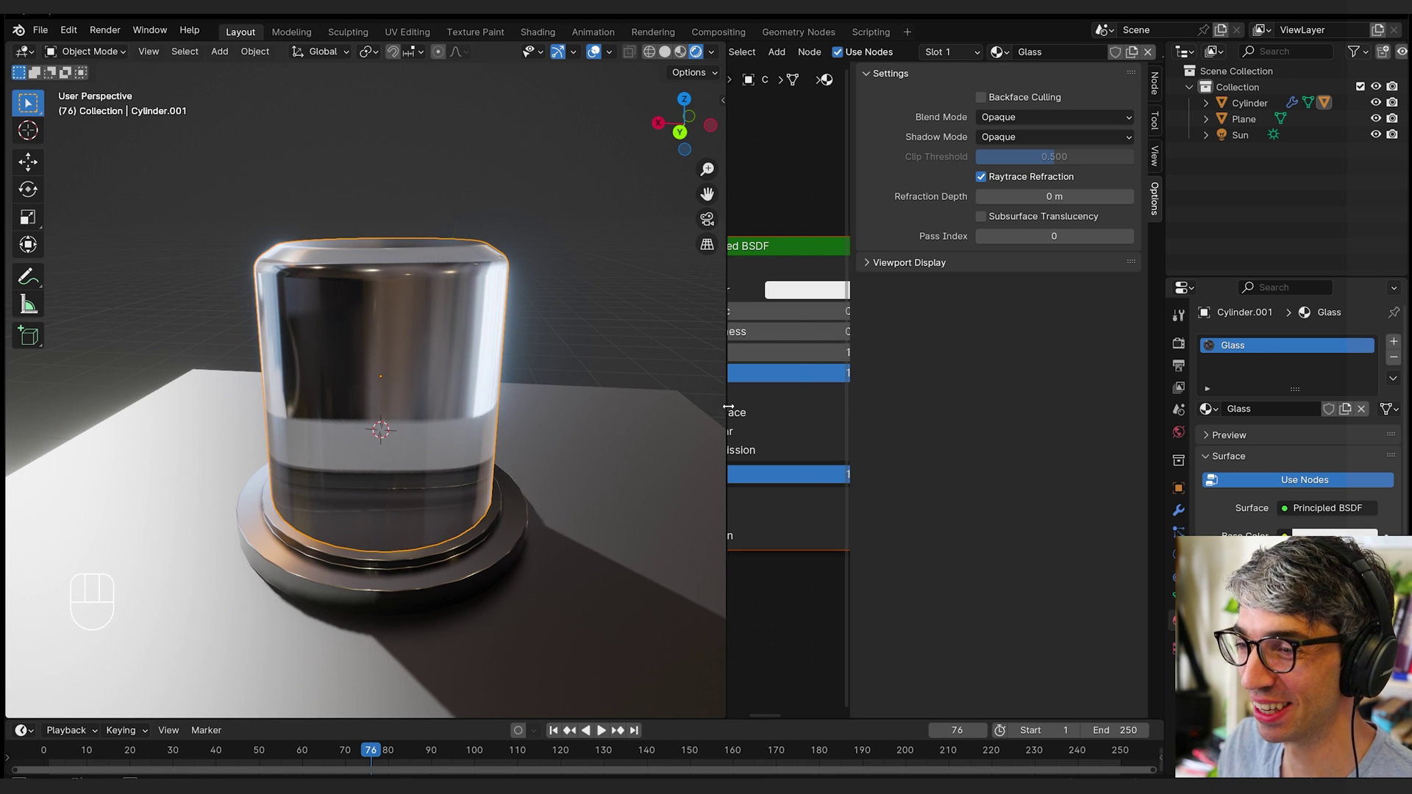
{"action": "left_click_drag", "start_coordinate": [721, 411], "coordinate": [592, 410]}
{"action": "key", "text": "n"}
{"action": "middle_click_drag", "start_coordinate": [680, 400], "coordinate": [702, 393]}
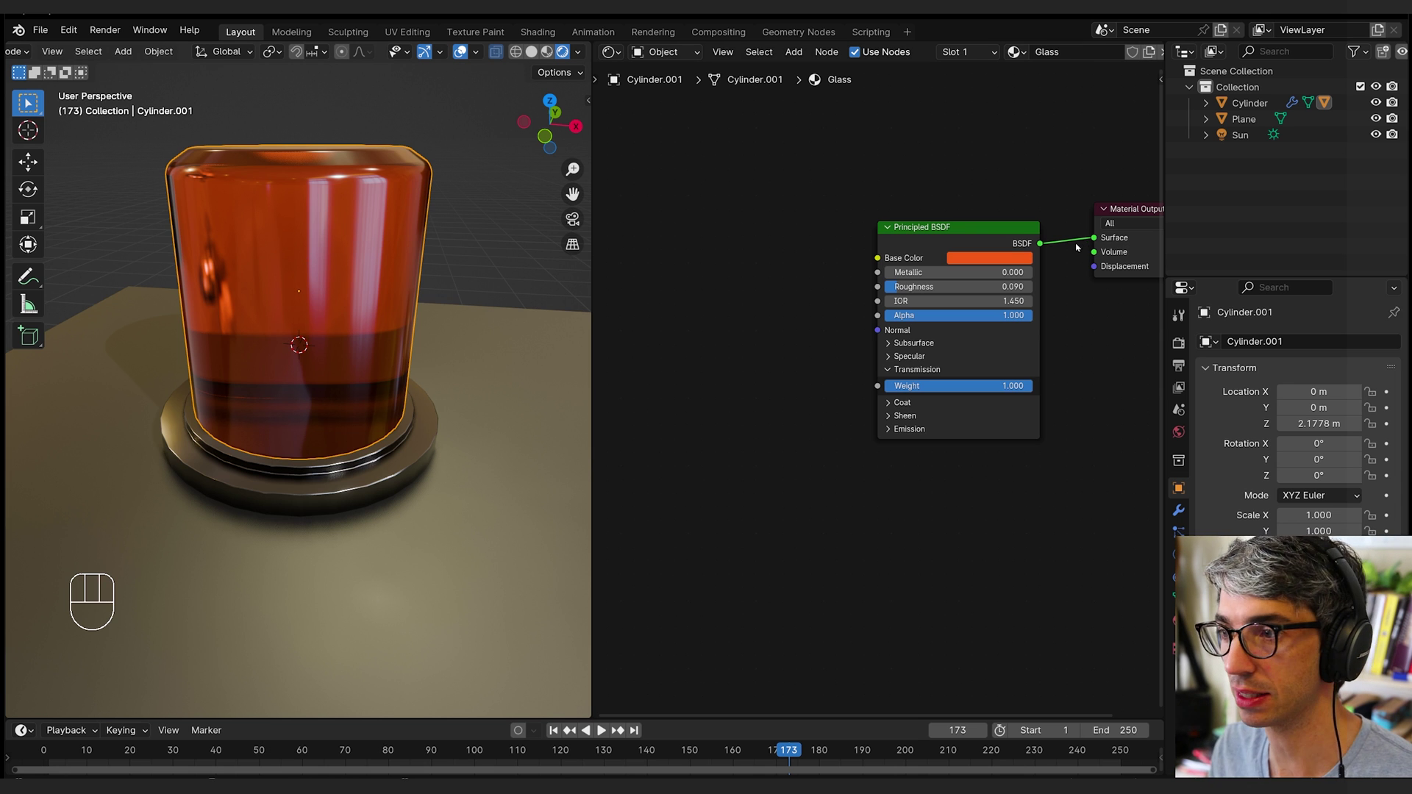
- Remove the tint from the Glass material by setting its base color saturation to 0
{"action": "left_click", "coordinate": [975, 259]}
{"action": "left_click", "coordinate": [1016, 181]}
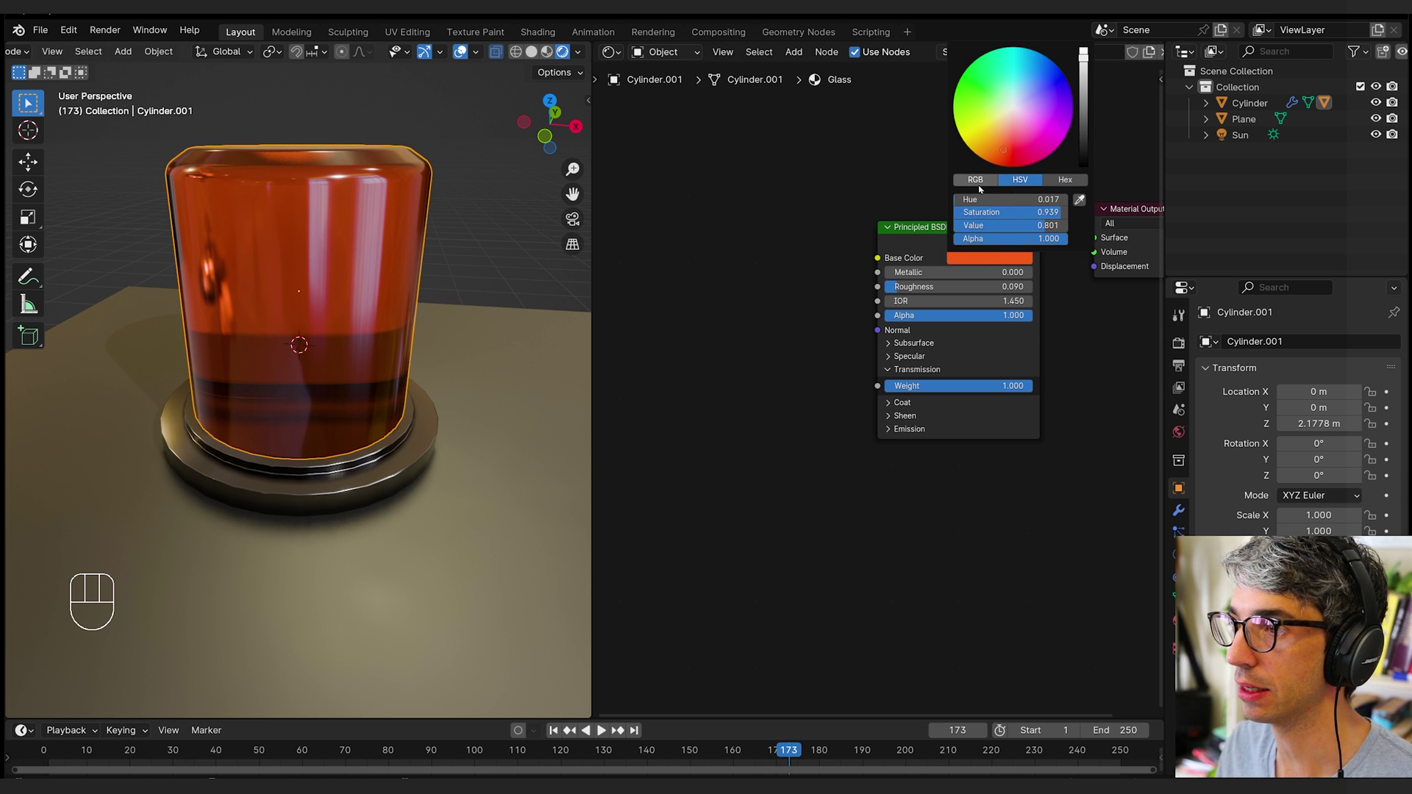
{"action": "left_click", "coordinate": [978, 181]}
{"action": "left_click", "coordinate": [1020, 181]}
{"action": "left_click_drag", "start_coordinate": [1029, 213], "coordinate": [963, 213]}
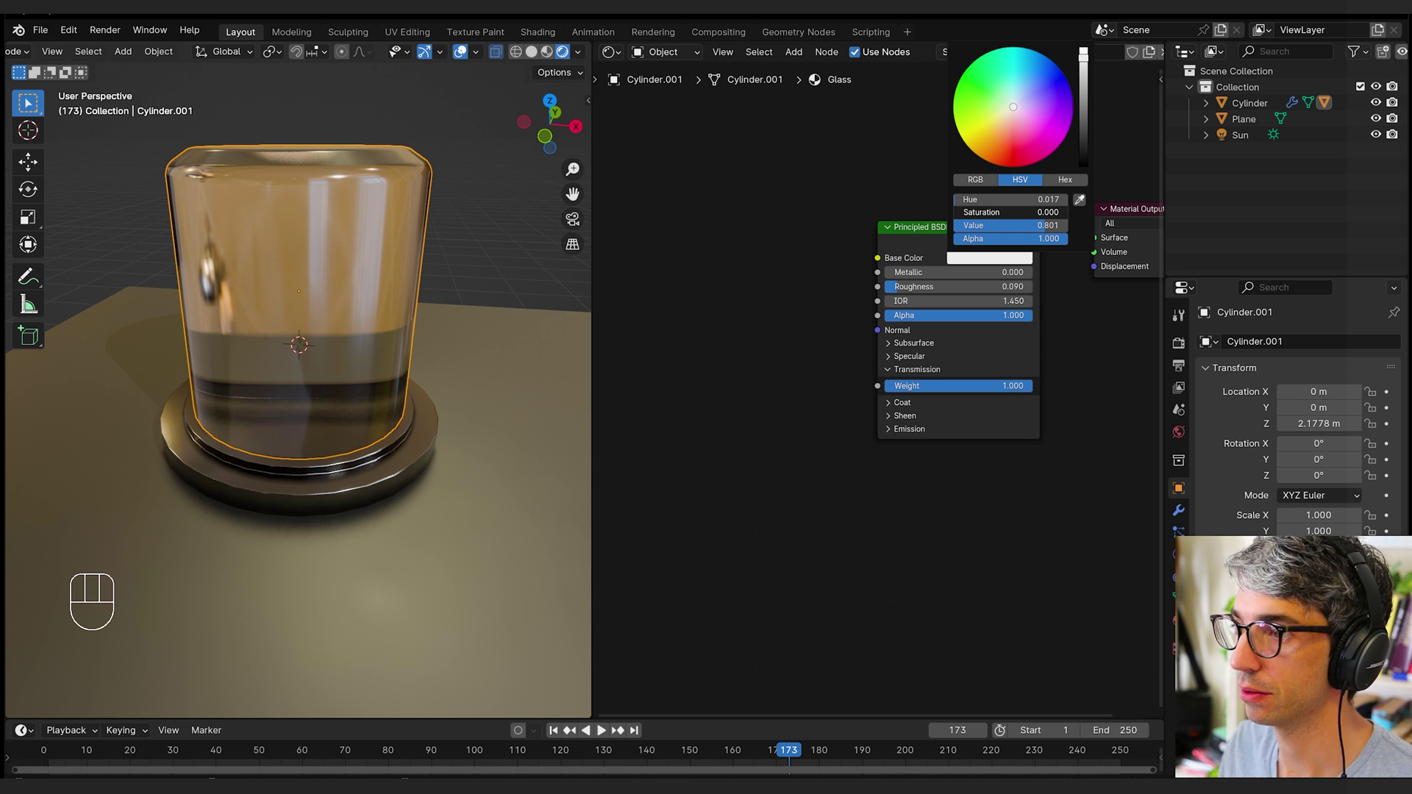
{"action": "middle_click_drag", "start_coordinate": [311, 236], "coordinate": [437, 257]}
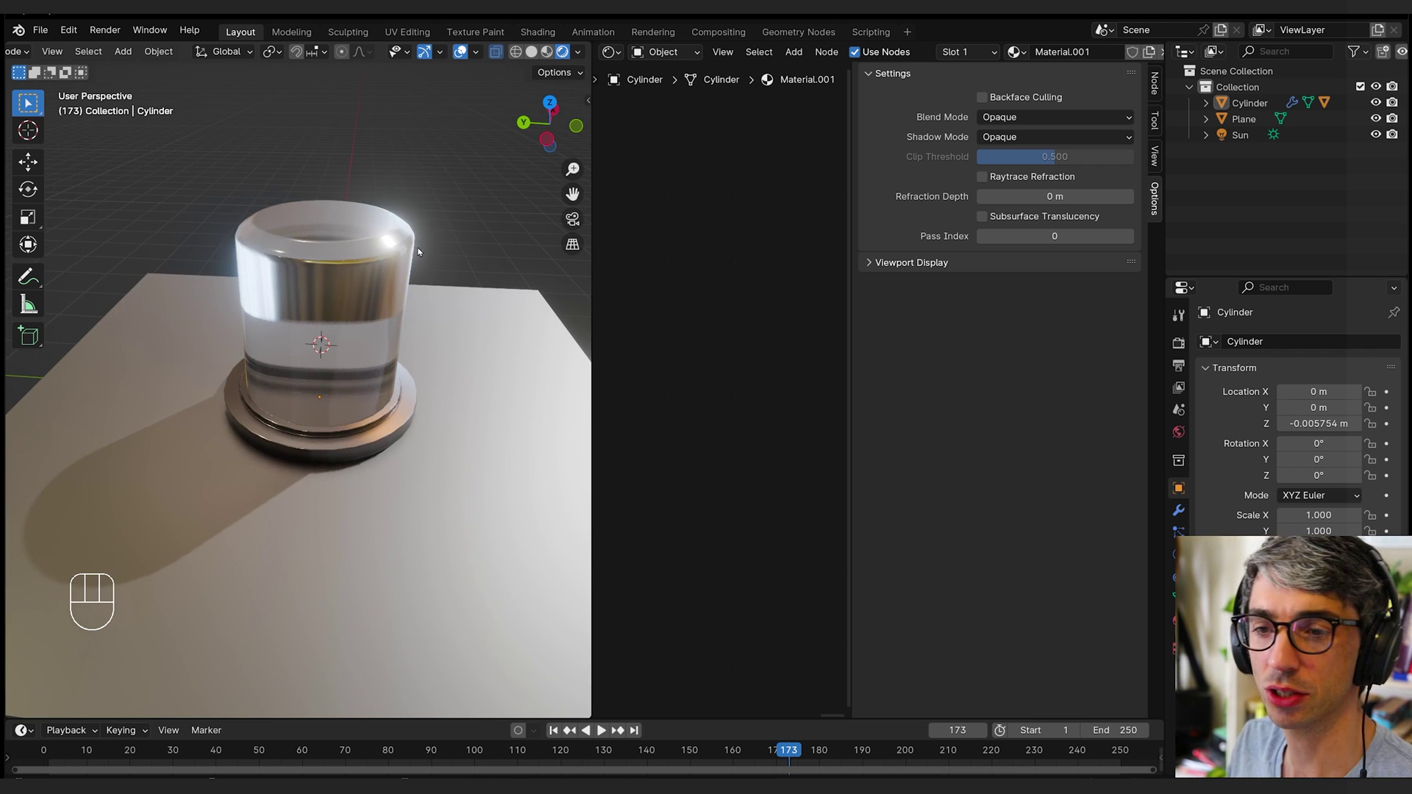
- Select the glass cylinder and enlarge the shader editor further with its sidebar collapsed
{"action": "left_click", "coordinate": [403, 228]}
{"action": "scroll", "coordinate": [739, 358], "scroll_direction": "down", "scroll_amount": 3}
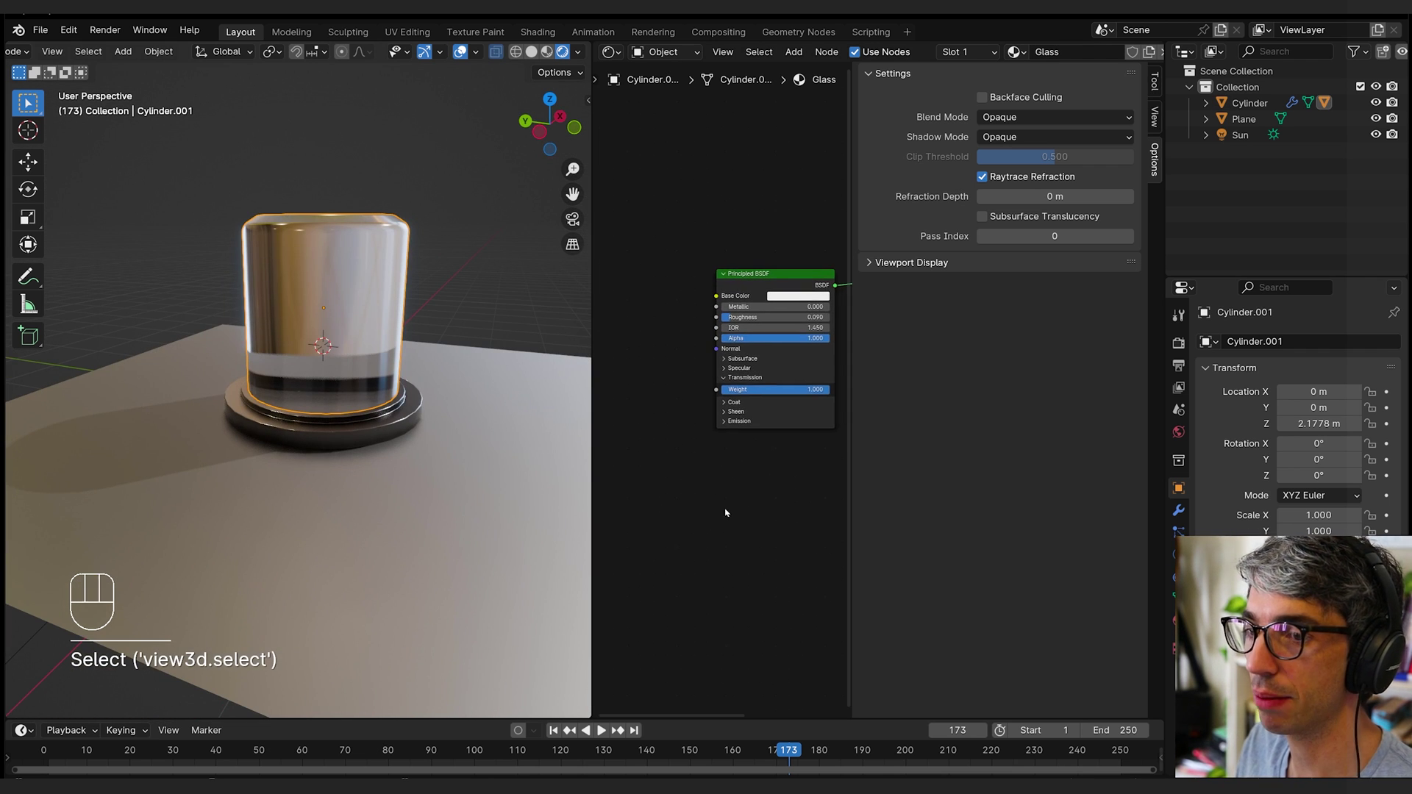
{"action": "middle_click_drag", "start_coordinate": [442, 301], "coordinate": [148, 304]}
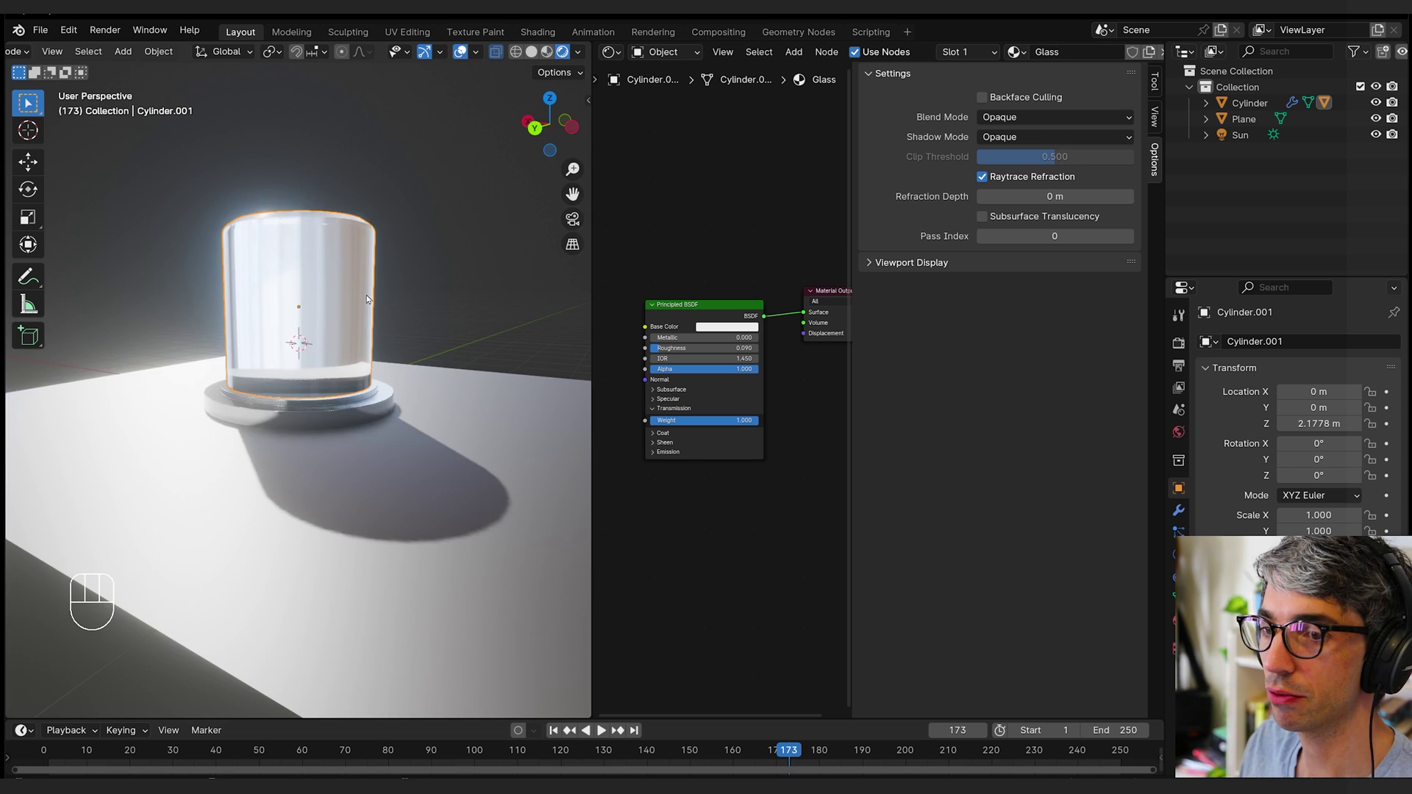
{"action": "middle_click_drag", "start_coordinate": [369, 298], "coordinate": [198, 308]}
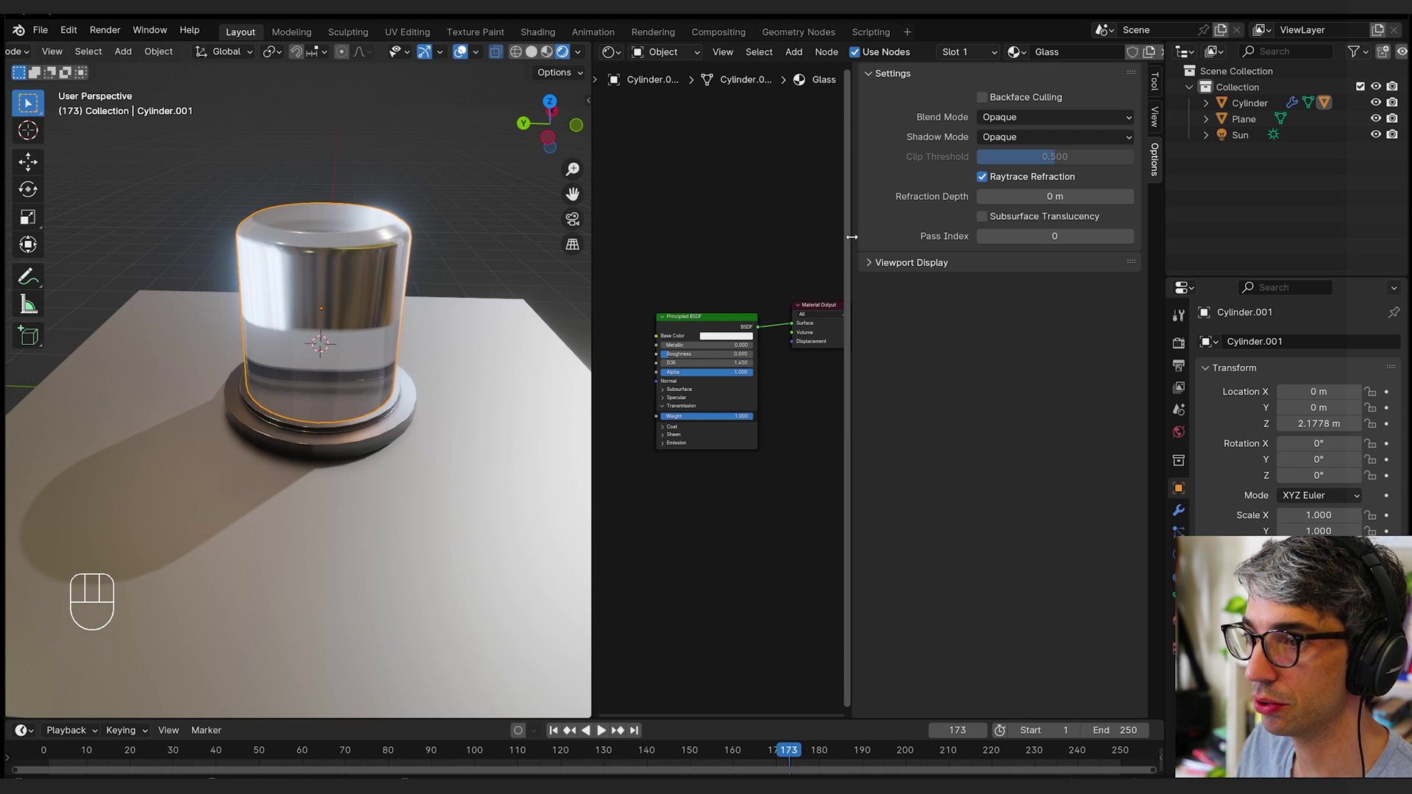
{"action": "key", "text": "n"}
{"action": "left_click_drag", "start_coordinate": [592, 250], "coordinate": [488, 257]}
{"action": "scroll", "coordinate": [391, 334], "scroll_direction": "up", "scroll_amount": 3}
{"action": "middle_click_drag", "start_coordinate": [391, 334], "coordinate": [365, 386], "text": "shift"}
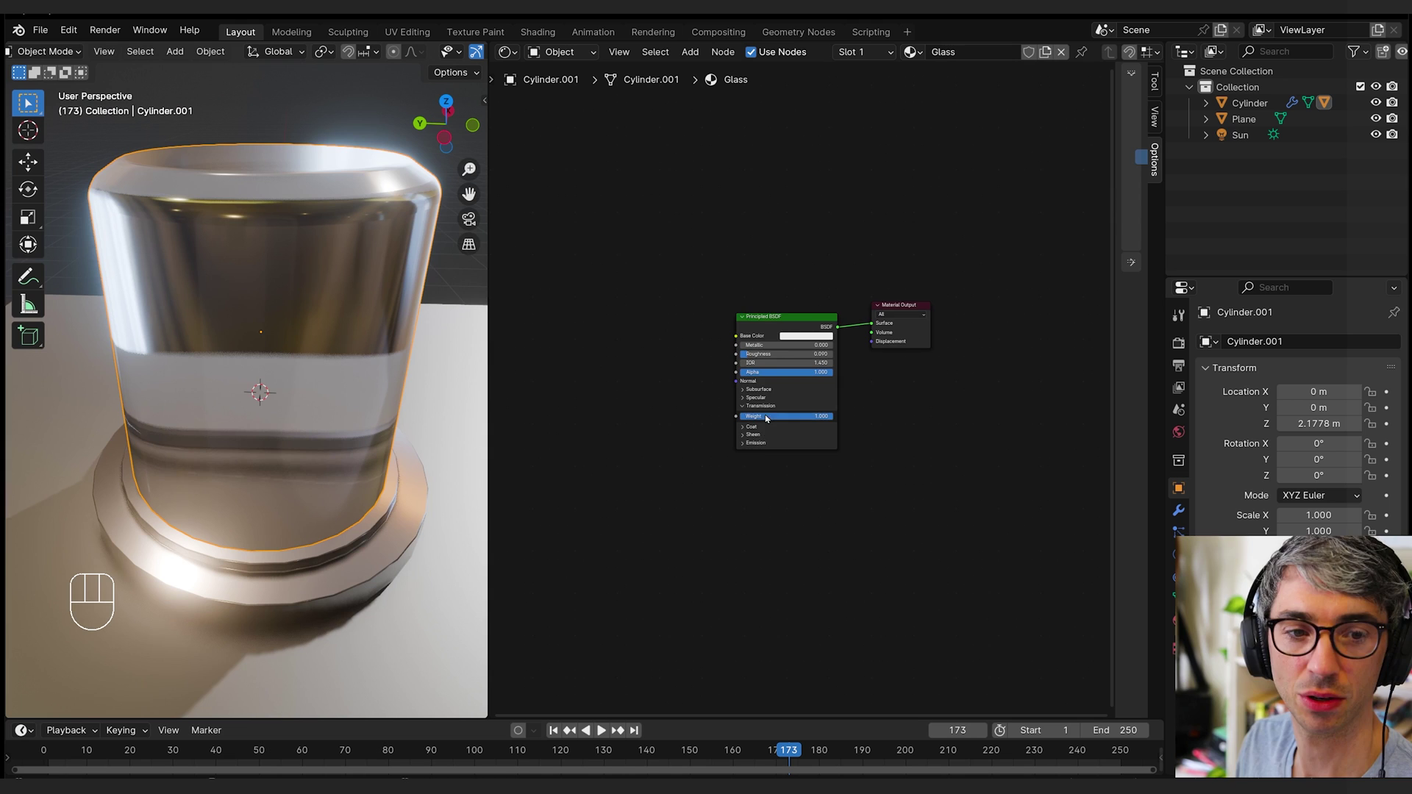
- Add a Texture Coordinate node to the Glass material, well before the Principled BSDF
{"action": "scroll", "coordinate": [663, 393], "scroll_direction": "up", "scroll_amount": 4}
{"action": "key", "text": "shift+a"}
{"action": "type", "text": "texture cor"}
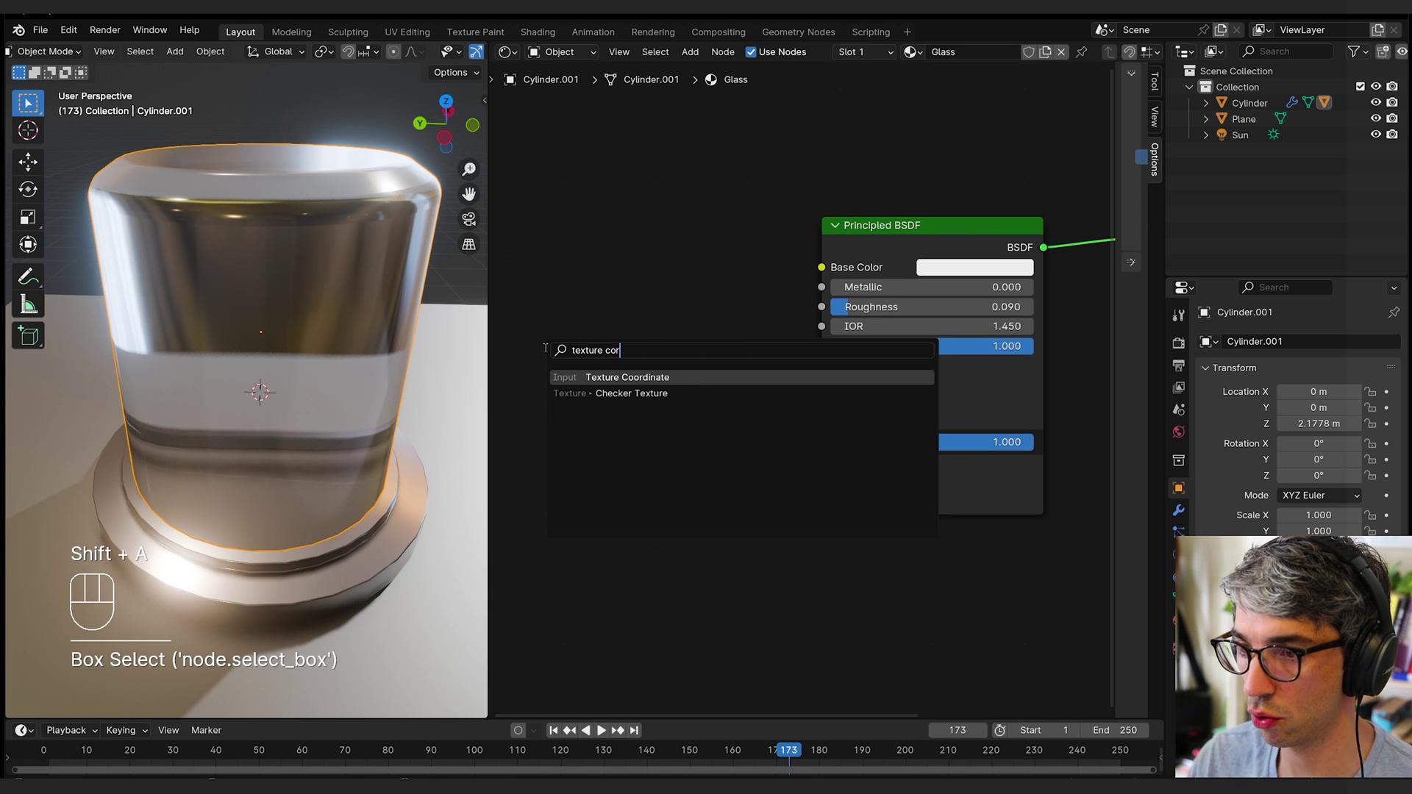
{"action": "key", "text": "Return"}
{"action": "left_click", "coordinate": [545, 348]}
{"action": "key", "text": "g"}
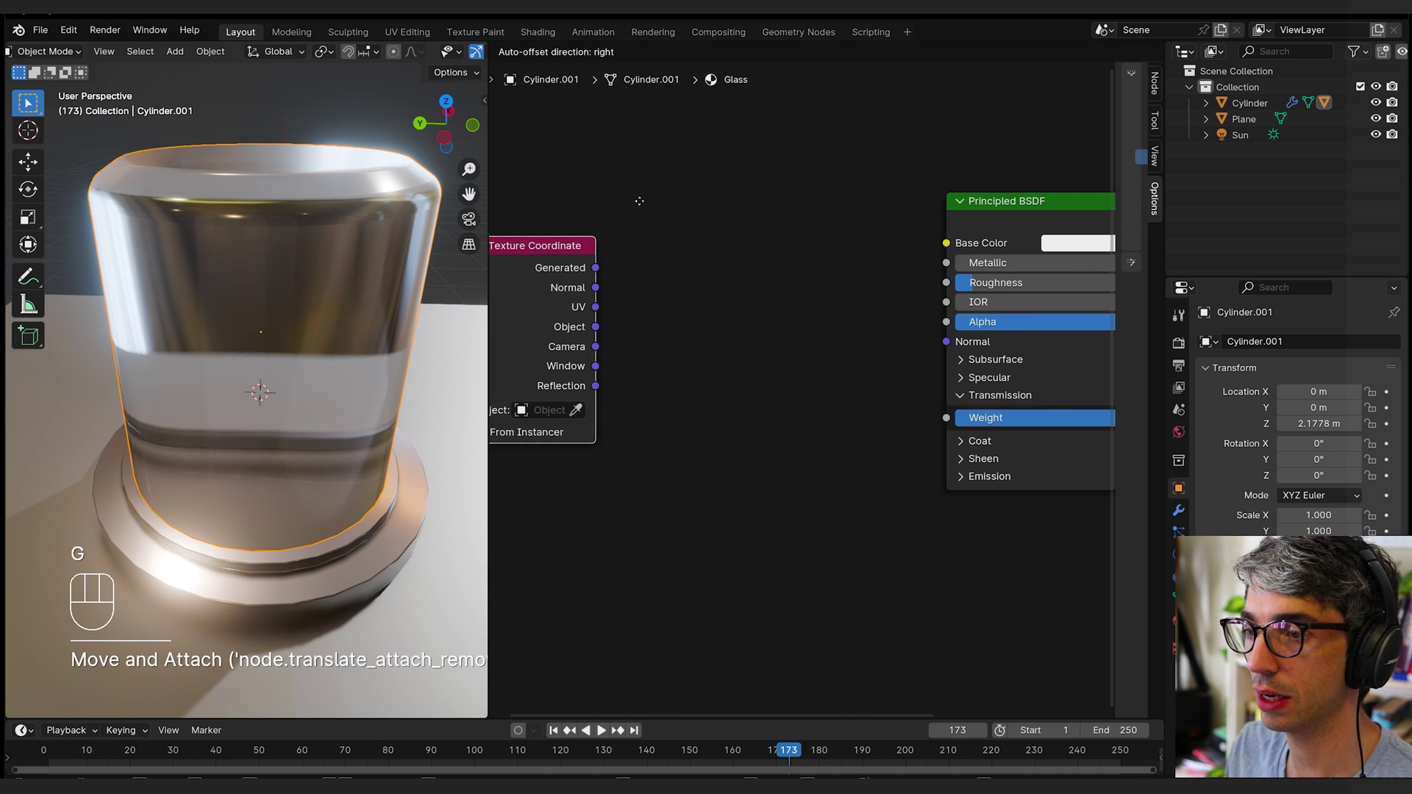
{"action": "left_click", "coordinate": [715, 253]}
- Add a Mapping node between the Texture Coordinate node and the Principled BSDF
{"action": "key", "text": "shift+a"}
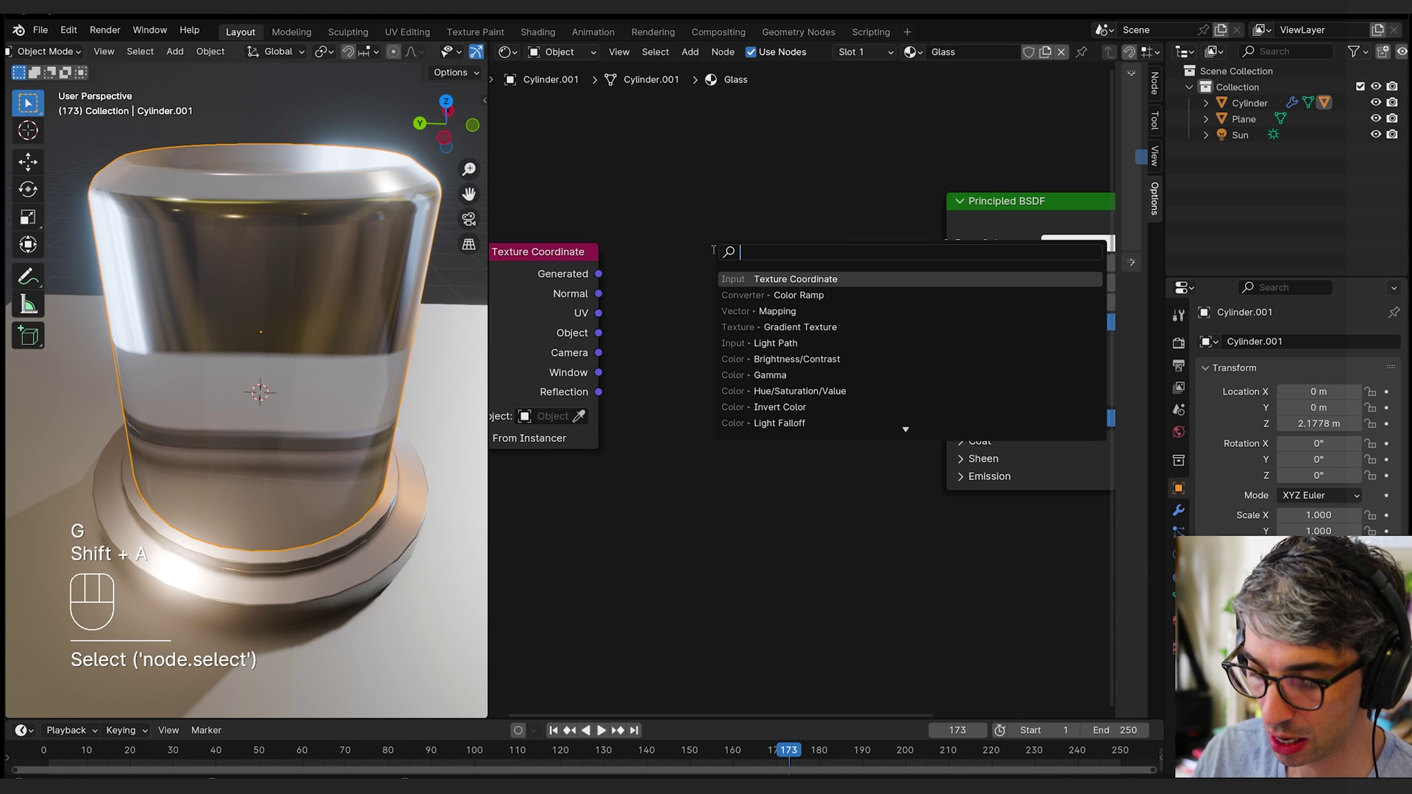
{"action": "type", "text": "mapp"}
{"action": "key", "text": "Return"}
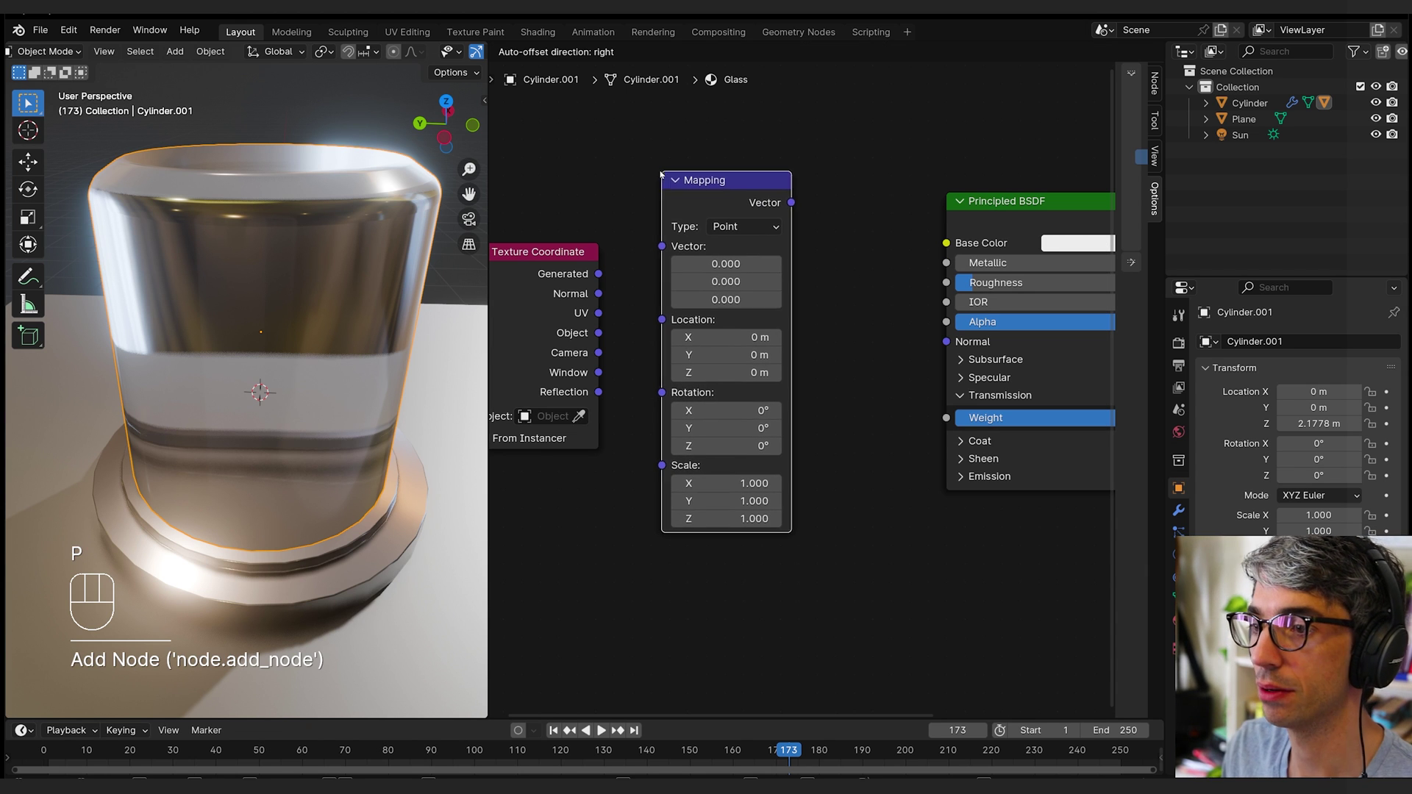
{"action": "left_click", "coordinate": [660, 171]}
- Add a Color Ramp node between the Mapping node and the Principled BSDF
{"action": "middle_click_drag", "start_coordinate": [838, 231], "coordinate": [741, 253]}
{"action": "key", "text": "shift+a"}
{"action": "left_click", "coordinate": [731, 248]}
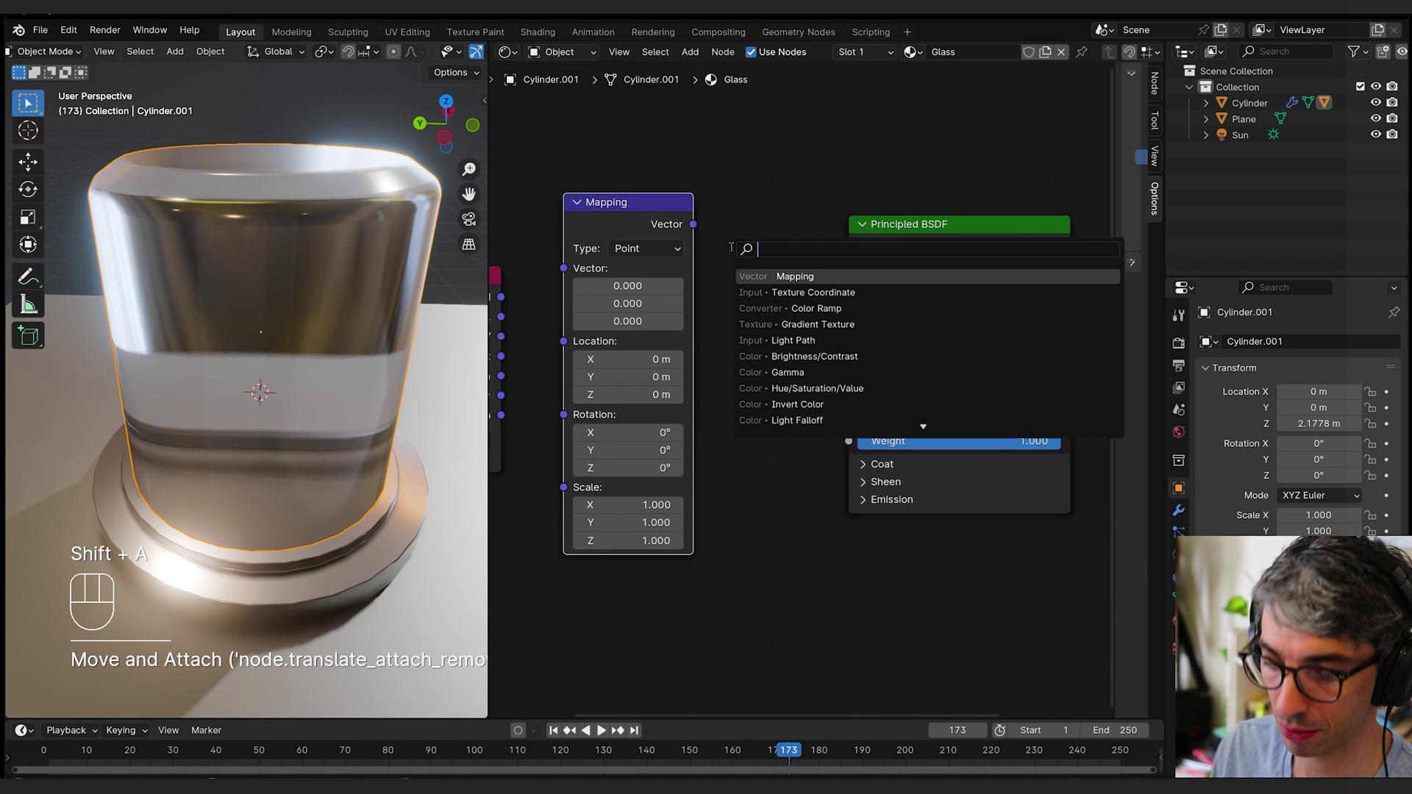
{"action": "type", "text": "coloe"}
{"action": "key", "text": "BackSpace"}
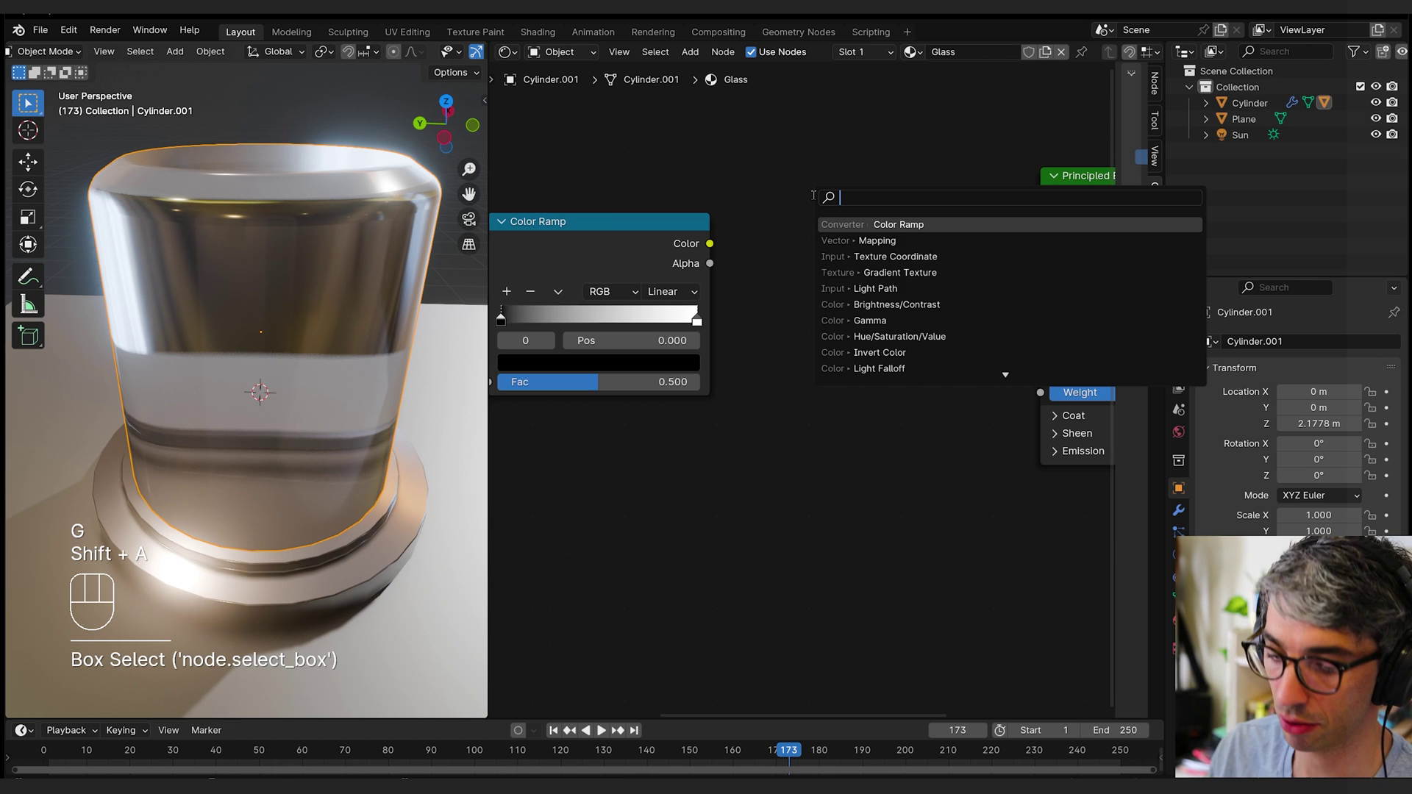
- Add a Gradient Texture node and place it between the Mapping and Color Ramp nodes
{"action": "type", "text": "grad"}
{"action": "key", "text": "Return"}
{"action": "left_click", "coordinate": [877, 223]}
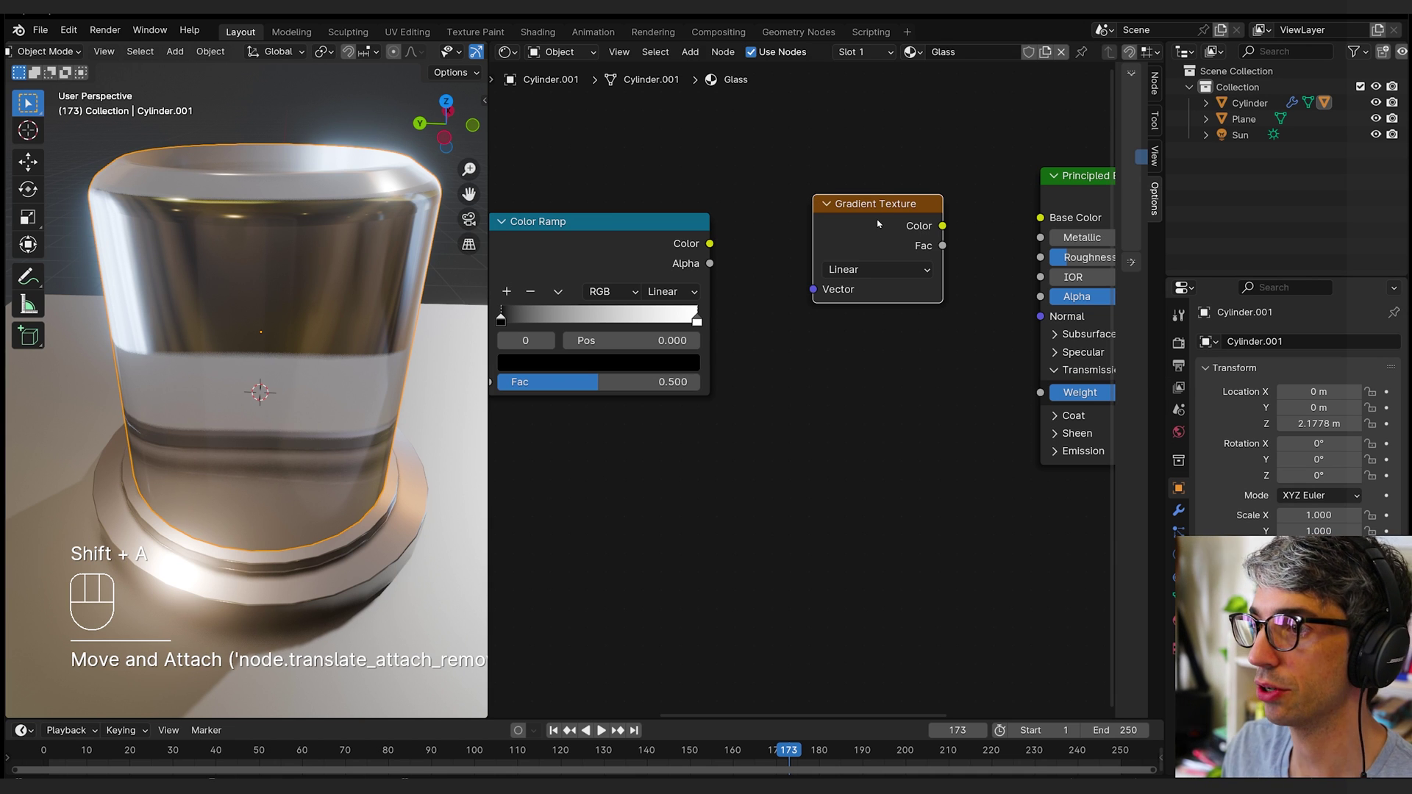
{"action": "left_click", "coordinate": [771, 243]}
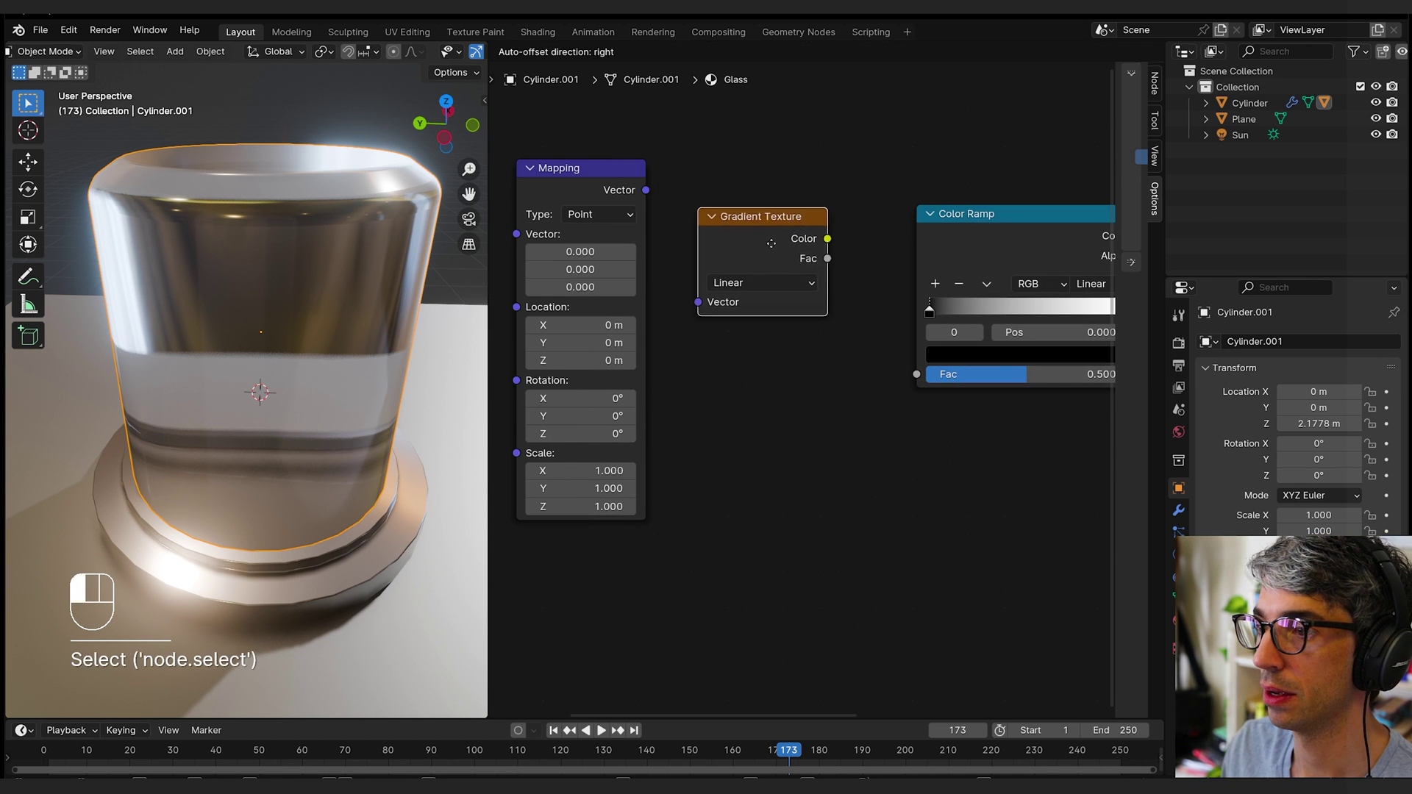
{"action": "left_click_drag", "start_coordinate": [771, 244], "coordinate": [777, 247]}
- Link the Texture Coordinate's Object output to the Mapping node's Vector, and the Mapping output to the Gradient Texture's Vector
{"action": "scroll", "coordinate": [751, 345], "scroll_direction": "down", "scroll_amount": 3}
{"action": "middle_click_drag", "start_coordinate": [738, 366], "coordinate": [876, 368]}
{"action": "middle_click_drag", "start_coordinate": [659, 260], "coordinate": [612, 255]}
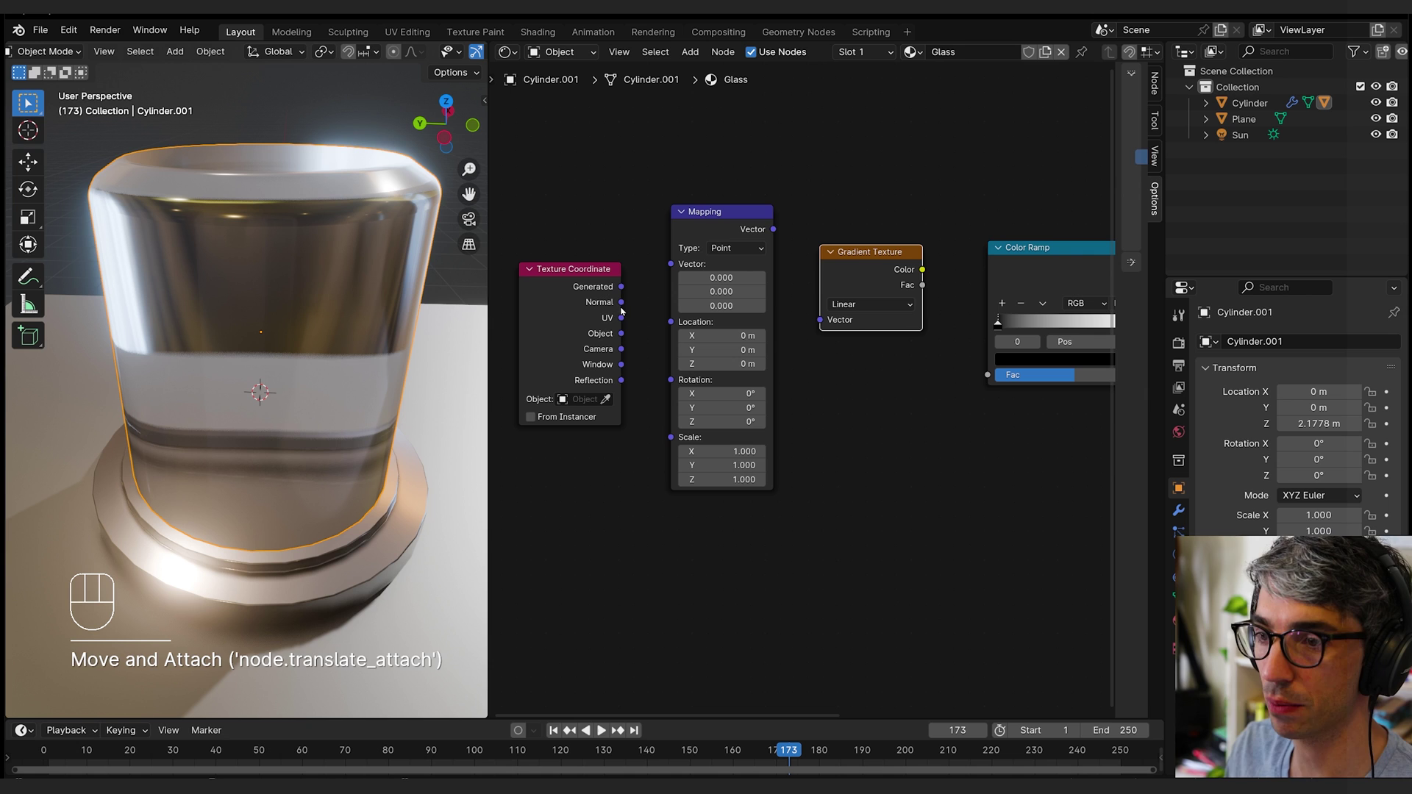
{"action": "left_click_drag", "start_coordinate": [622, 318], "coordinate": [621, 206]}
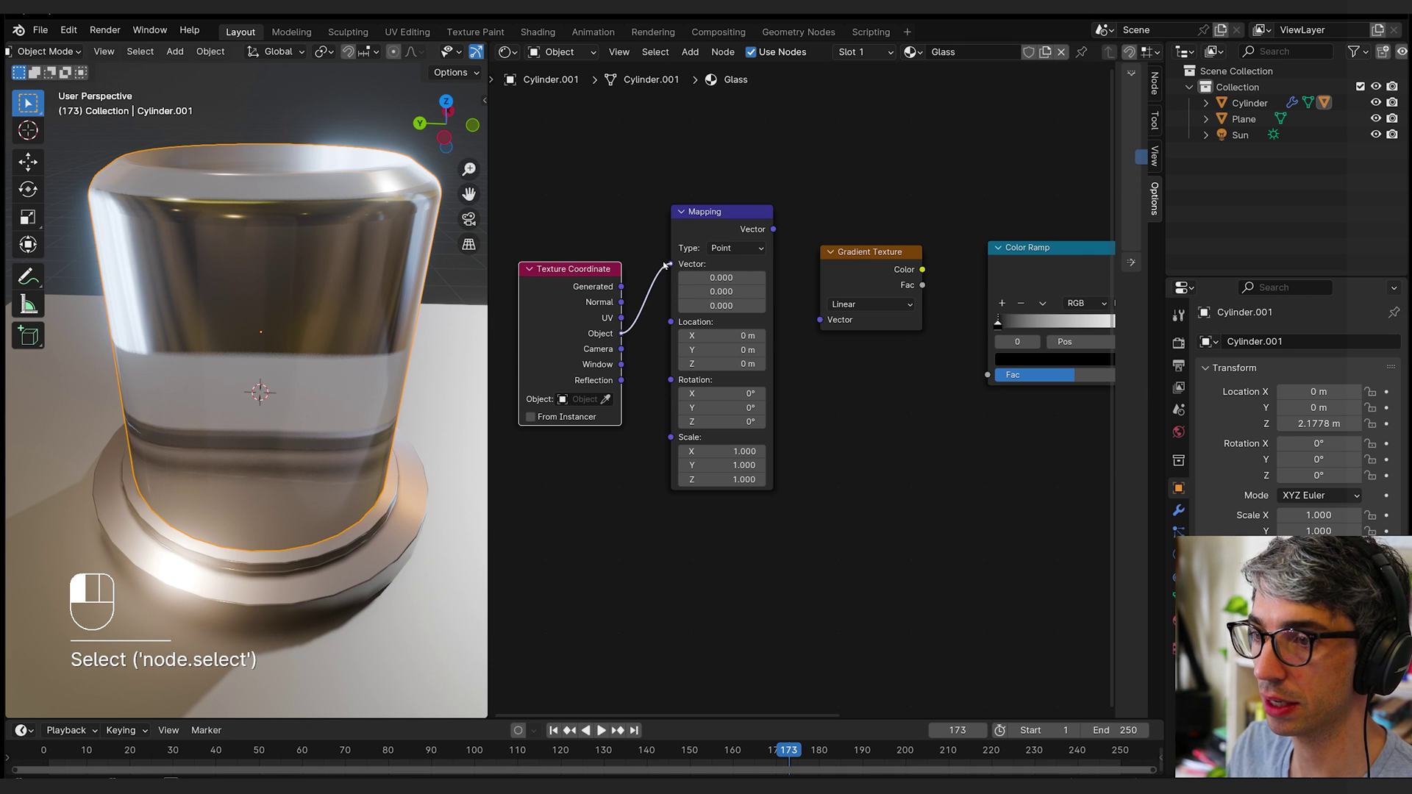
{"action": "left_click_drag", "start_coordinate": [664, 265], "coordinate": [670, 264]}
{"action": "left_click", "coordinate": [836, 420]}
{"action": "middle_click_drag", "start_coordinate": [771, 310], "coordinate": [691, 320]}
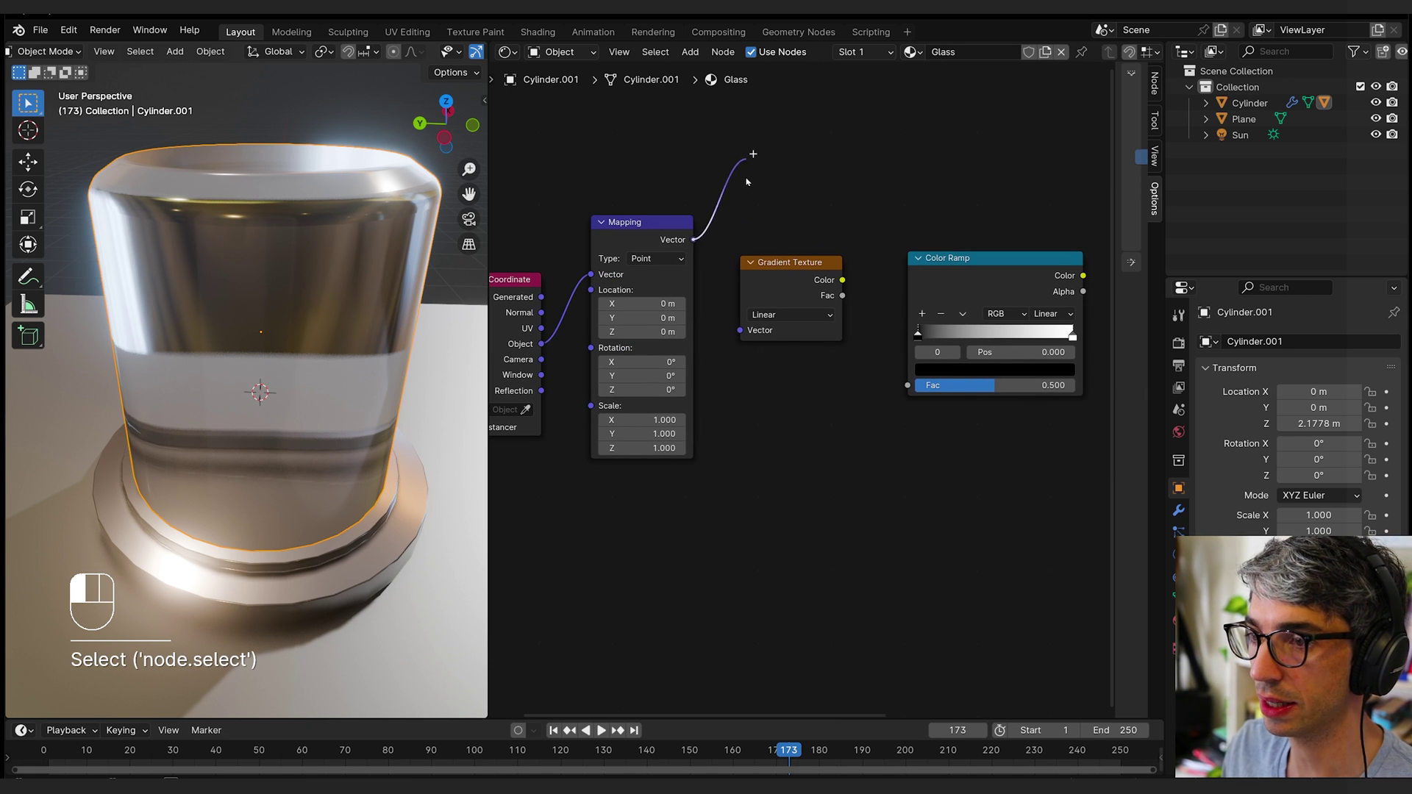
{"action": "left_click_drag", "start_coordinate": [715, 353], "coordinate": [738, 332]}
{"action": "left_click_drag", "start_coordinate": [798, 298], "coordinate": [797, 300]}
{"action": "middle_click_drag", "start_coordinate": [783, 347], "coordinate": [667, 334]}
{"action": "left_click_drag", "start_coordinate": [681, 263], "coordinate": [679, 265]}
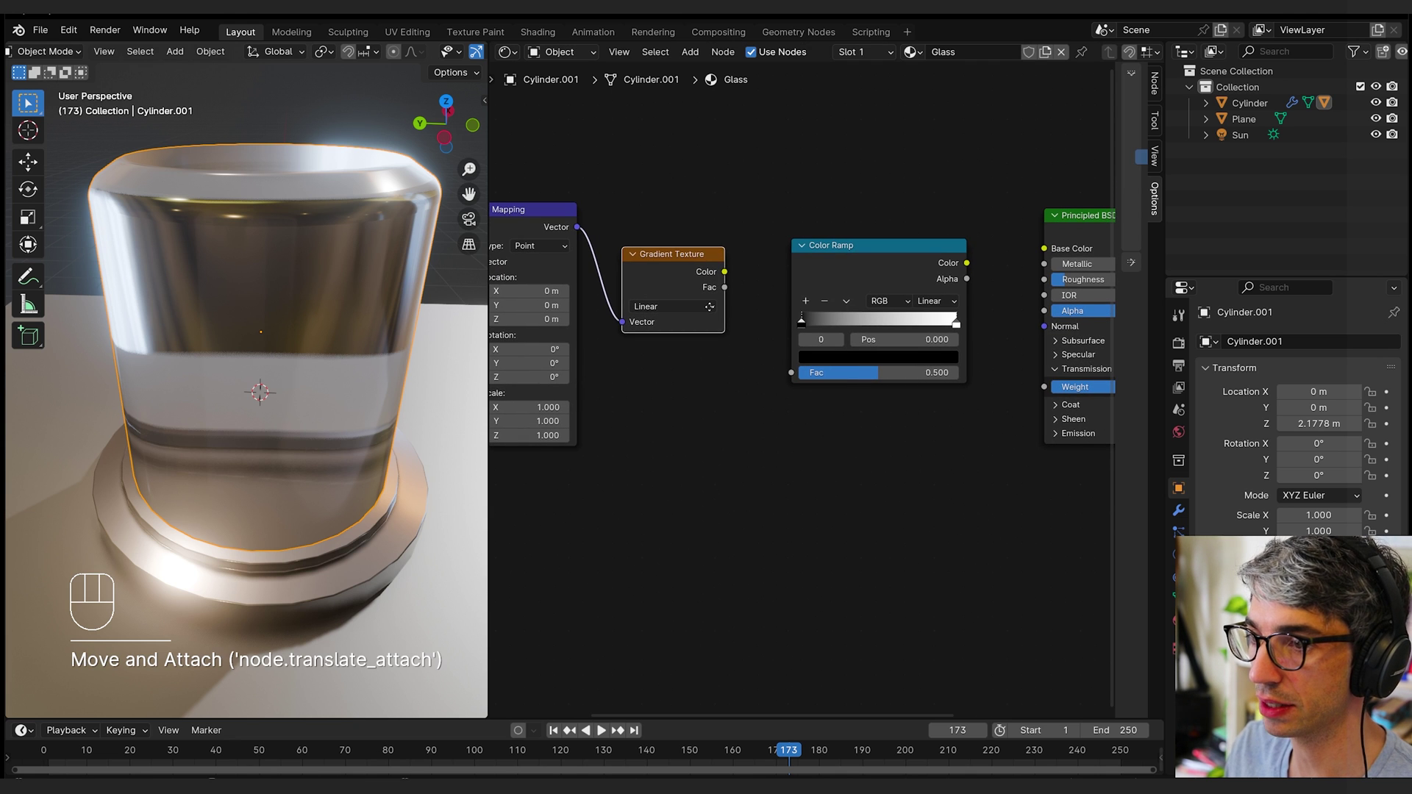
- Move the Color Ramp and Principled BSDF out of the way and link the Gradient Texture's Color to the Material Output's Surface
{"action": "middle_click_drag", "start_coordinate": [710, 306], "coordinate": [530, 323]}
{"action": "left_click_drag", "start_coordinate": [676, 267], "coordinate": [680, 402]}
{"action": "left_click_drag", "start_coordinate": [905, 234], "coordinate": [867, 365]}
{"action": "middle_click_drag", "start_coordinate": [786, 309], "coordinate": [713, 306]}
{"action": "scroll", "coordinate": [713, 306], "scroll_direction": "down", "scroll_amount": 3}
{"action": "left_click_drag", "start_coordinate": [582, 315], "coordinate": [1020, 280]}
{"action": "middle_click_drag", "start_coordinate": [703, 375], "coordinate": [907, 323]}
{"action": "middle_click_drag", "start_coordinate": [743, 309], "coordinate": [769, 330]}
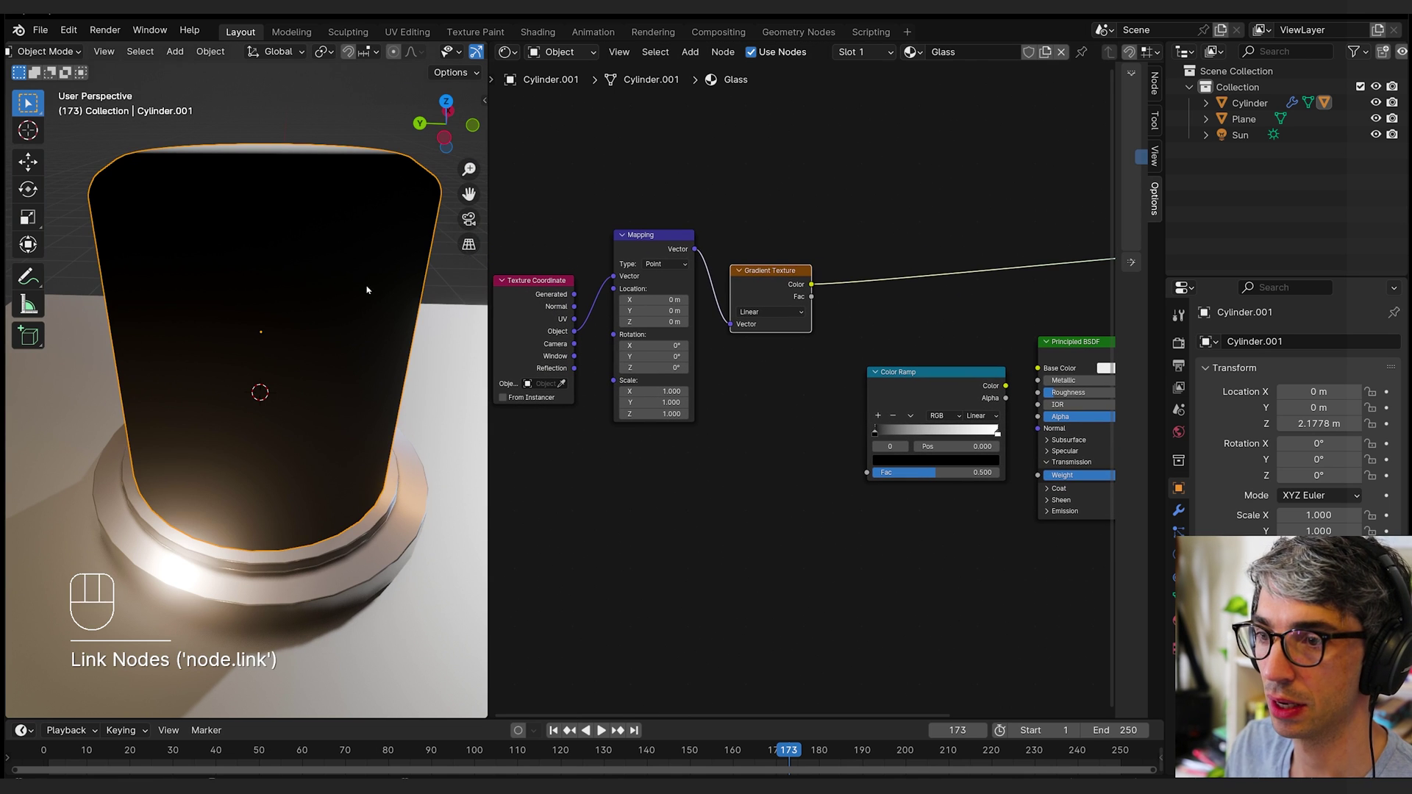
- Set the Mapping node's Y rotation to 90° so the gradient runs vertically along the cylinder
{"action": "middle_click_drag", "start_coordinate": [365, 289], "coordinate": [206, 308]}
{"action": "scroll", "coordinate": [205, 309], "scroll_direction": "down", "scroll_amount": 4}
{"action": "middle_click_drag", "start_coordinate": [290, 292], "coordinate": [333, 250]}
{"action": "scroll", "coordinate": [333, 251], "scroll_direction": "up", "scroll_amount": 1}
{"action": "middle_click_drag", "start_coordinate": [698, 460], "coordinate": [748, 455]}
{"action": "scroll", "coordinate": [684, 351], "scroll_direction": "up", "scroll_amount": 2}
{"action": "left_click", "coordinate": [668, 339]}
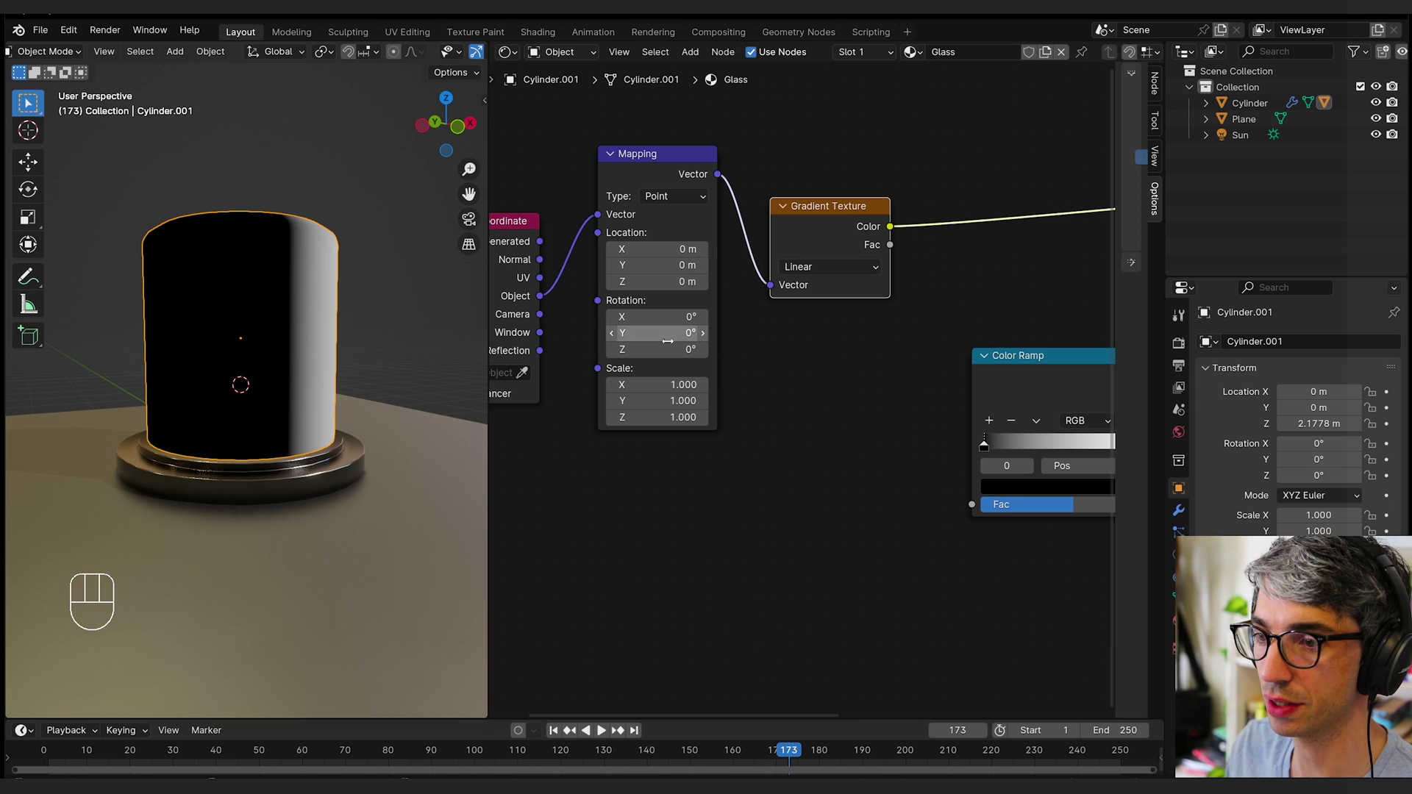
{"action": "type", "text": "90"}
{"action": "key", "text": "Return"}
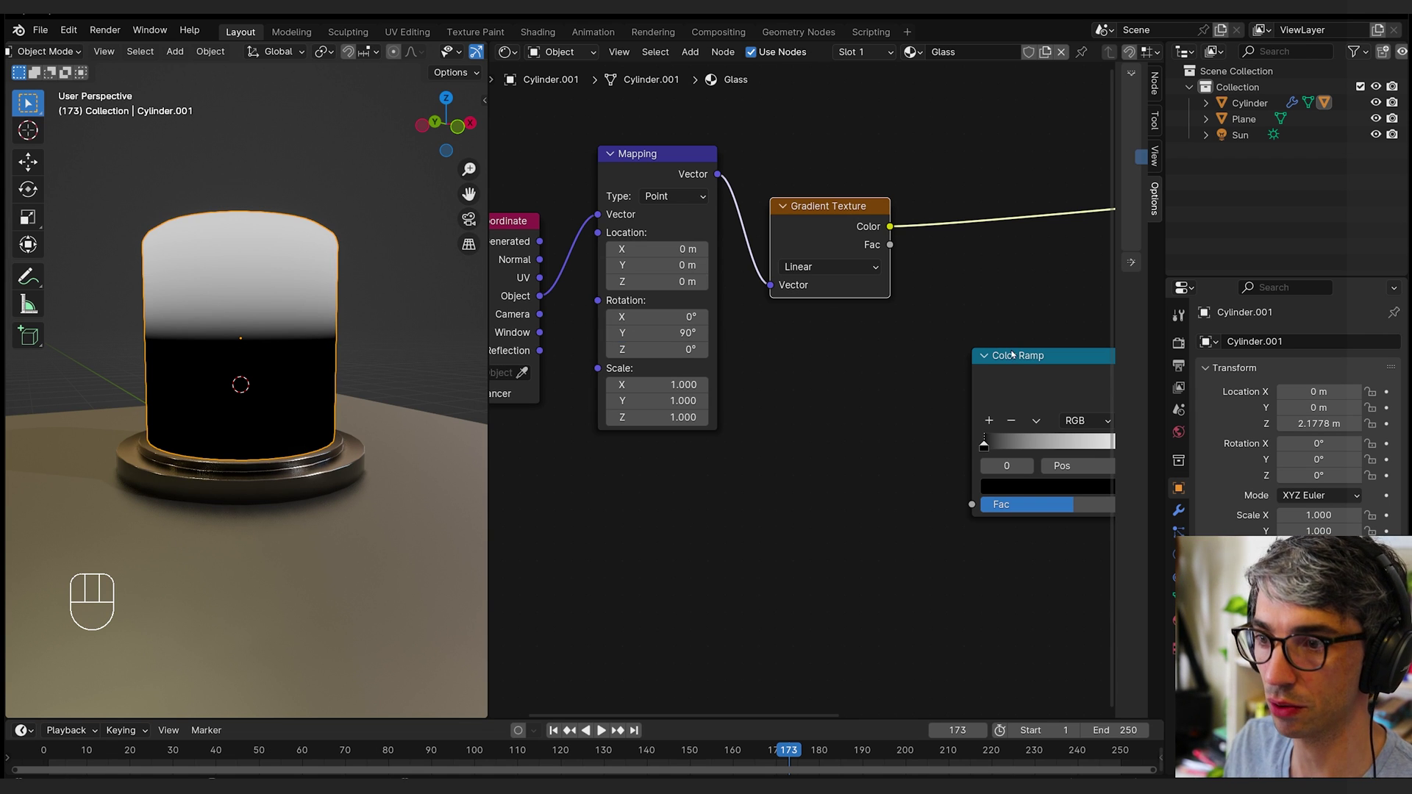
- Insert the Color Ramp into the link between the Gradient Texture and the Material Output
{"action": "middle_click_drag", "start_coordinate": [1059, 392], "coordinate": [866, 416]}
{"action": "left_click_drag", "start_coordinate": [867, 416], "coordinate": [846, 218]}
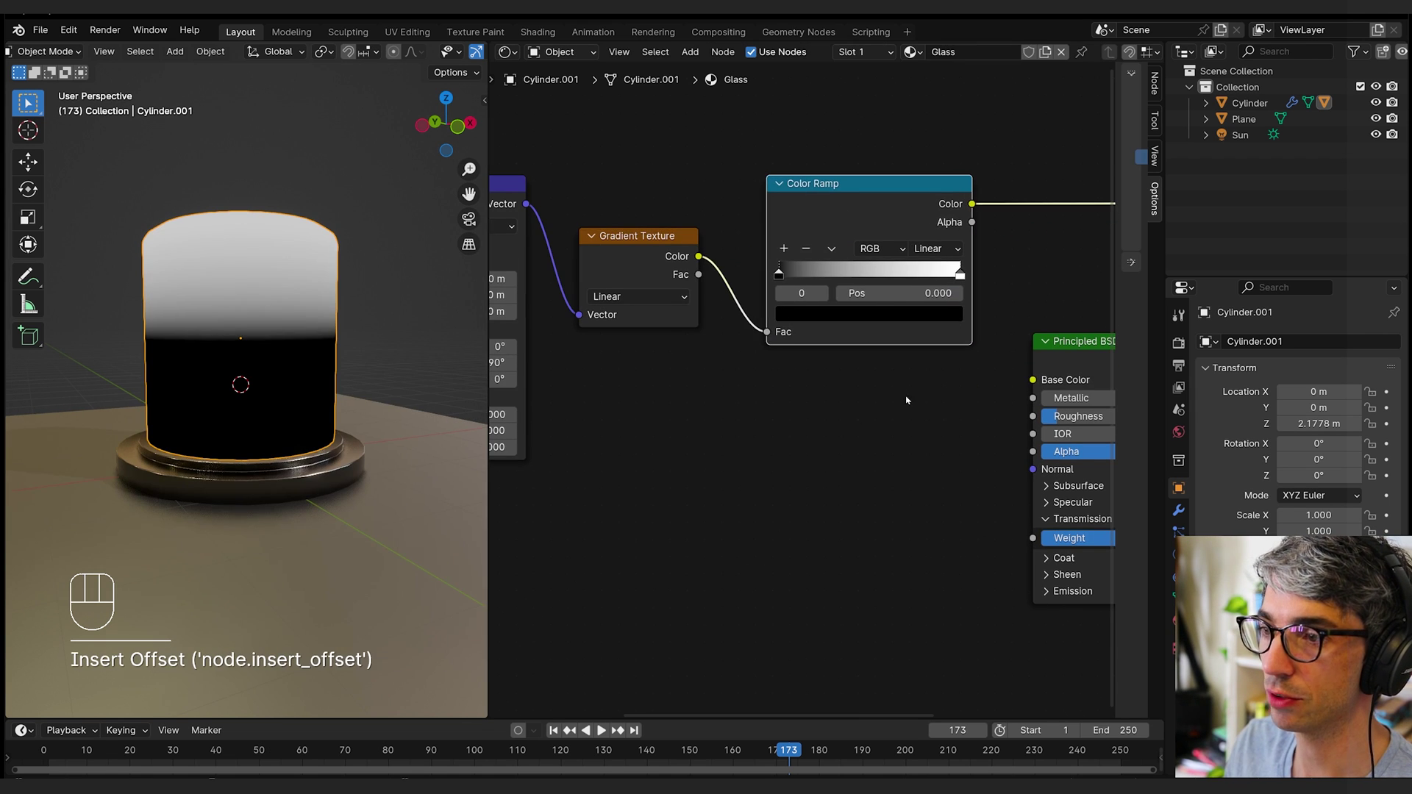
- Move the Color Ramp's black stop to about 0.465 and its white stop to about 0.474 for a sharp liquid line
{"action": "middle_click_drag", "start_coordinate": [907, 400], "coordinate": [763, 428]}
{"action": "left_click_drag", "start_coordinate": [653, 304], "coordinate": [719, 303]}
{"action": "left_click_drag", "start_coordinate": [812, 303], "coordinate": [724, 300]}
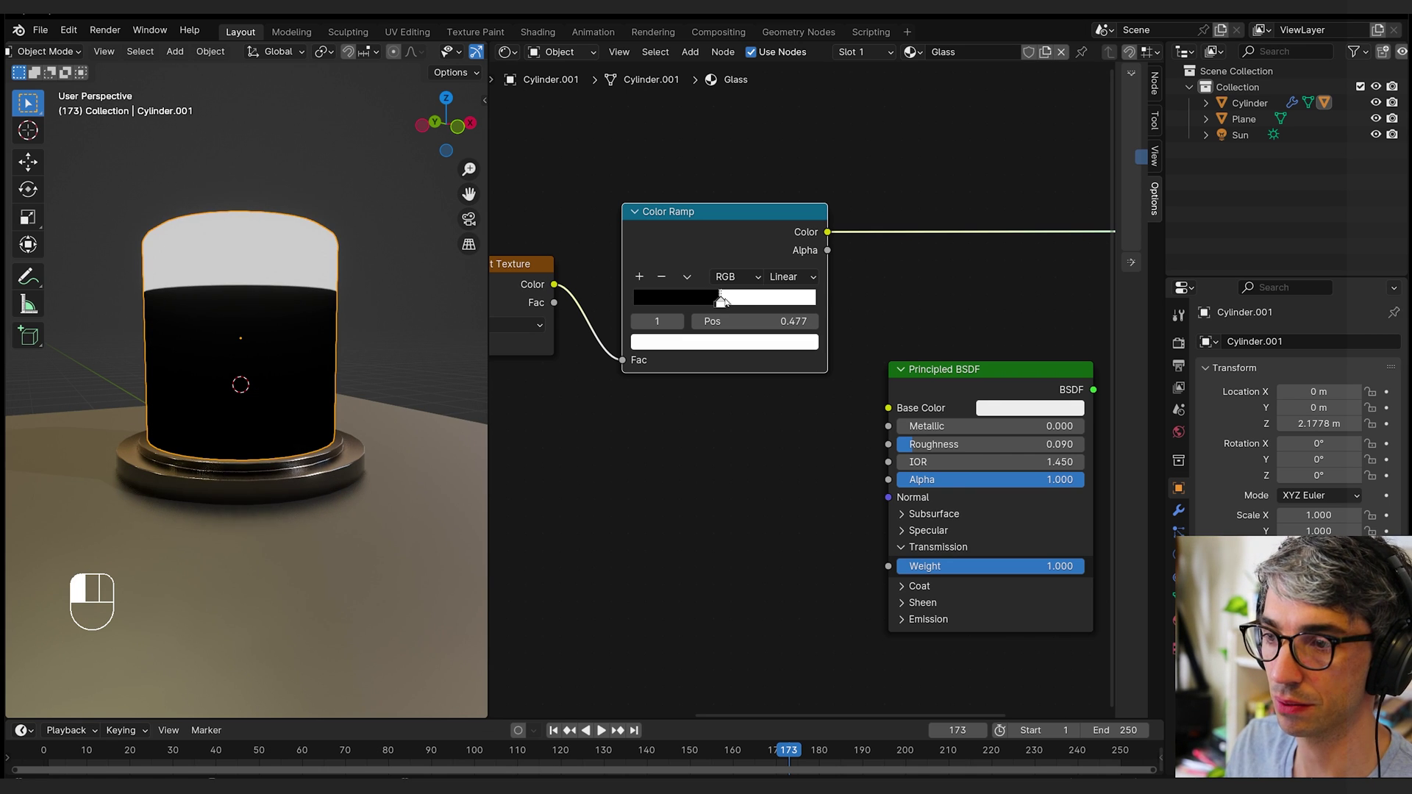
{"action": "middle_click_drag", "start_coordinate": [358, 267], "coordinate": [257, 326]}
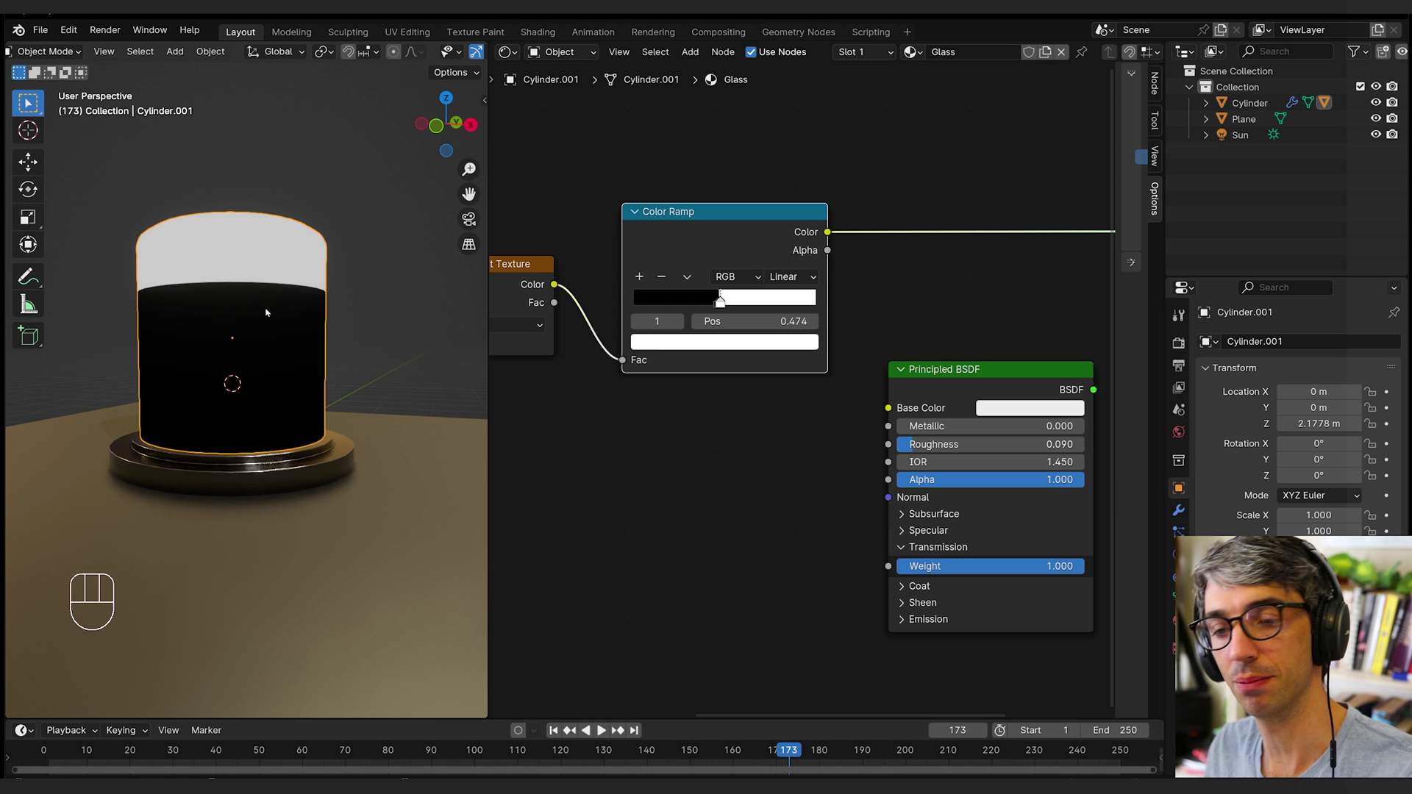
{"action": "middle_click_drag", "start_coordinate": [243, 263], "coordinate": [415, 279]}
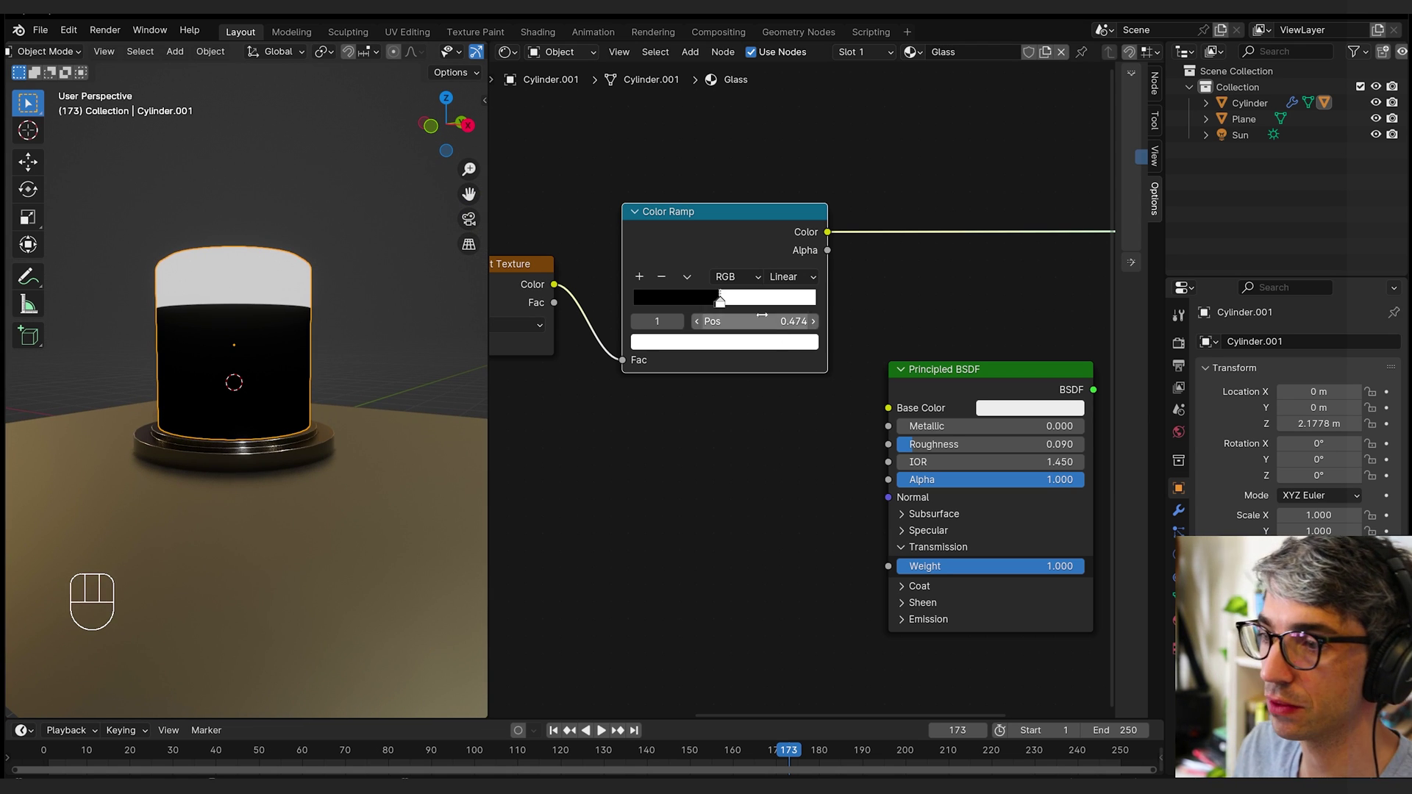
- Recolor the Color Ramp's black stop to a bright saturated orange for the liquid
{"action": "middle_click_drag", "start_coordinate": [996, 291], "coordinate": [952, 379]}
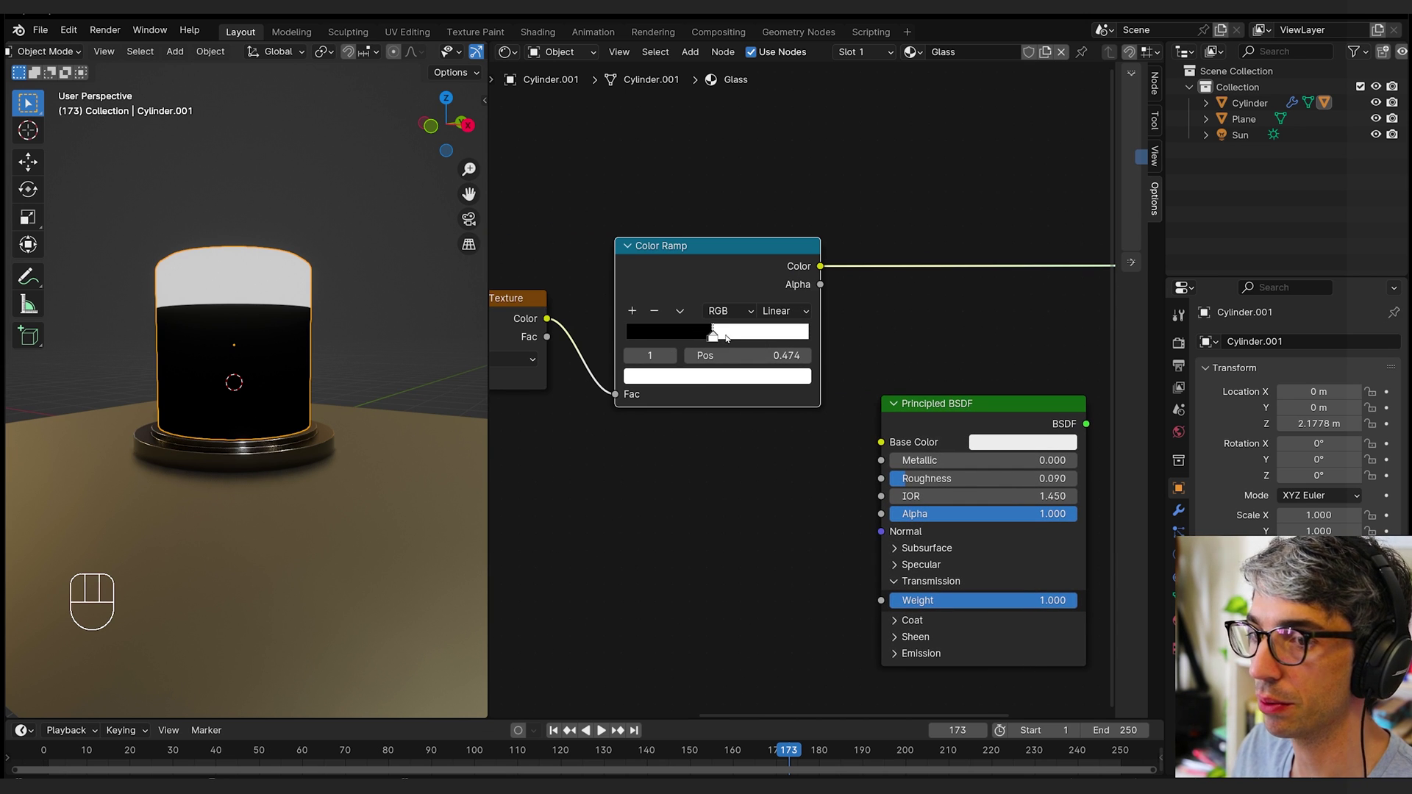
{"action": "left_click", "coordinate": [706, 335]}
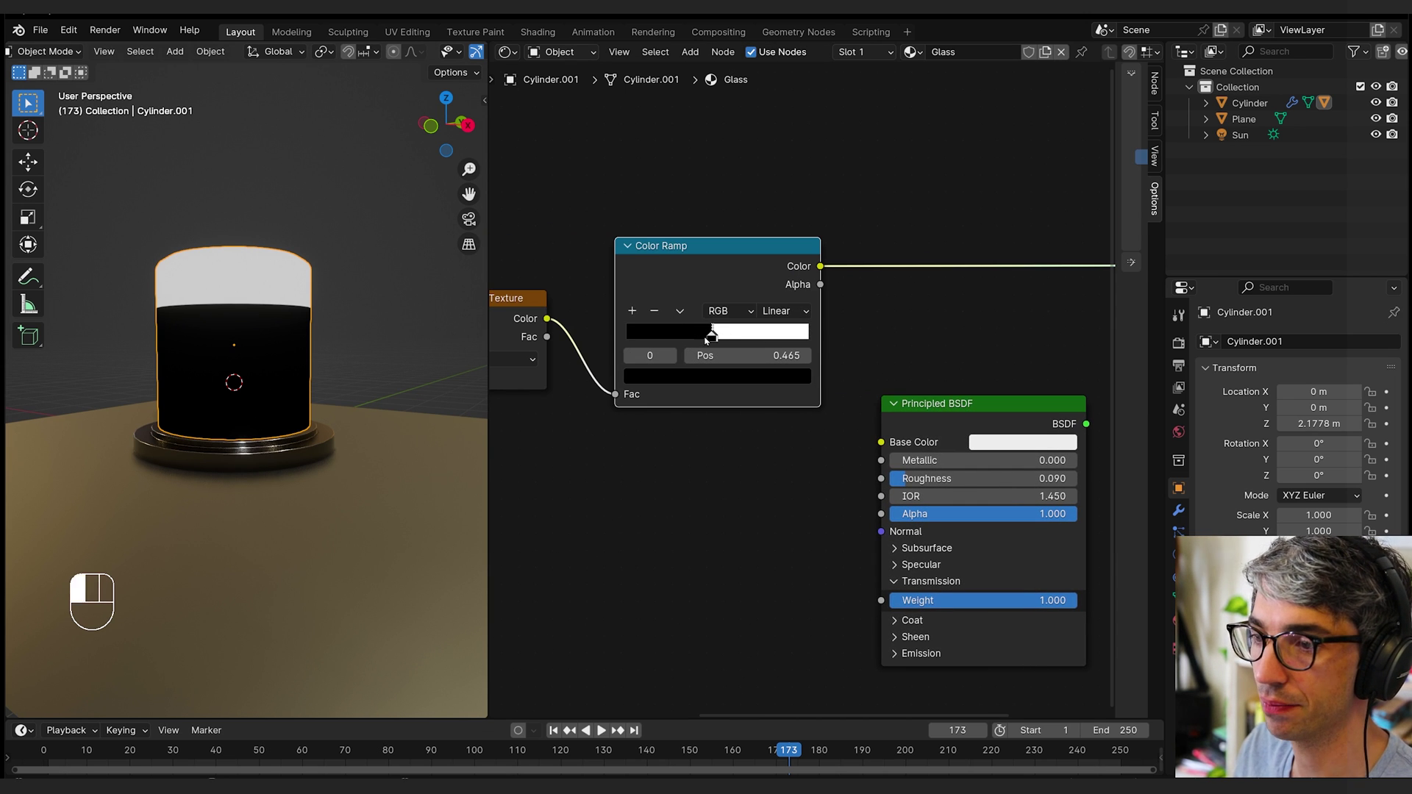
{"action": "left_click", "coordinate": [710, 377]}
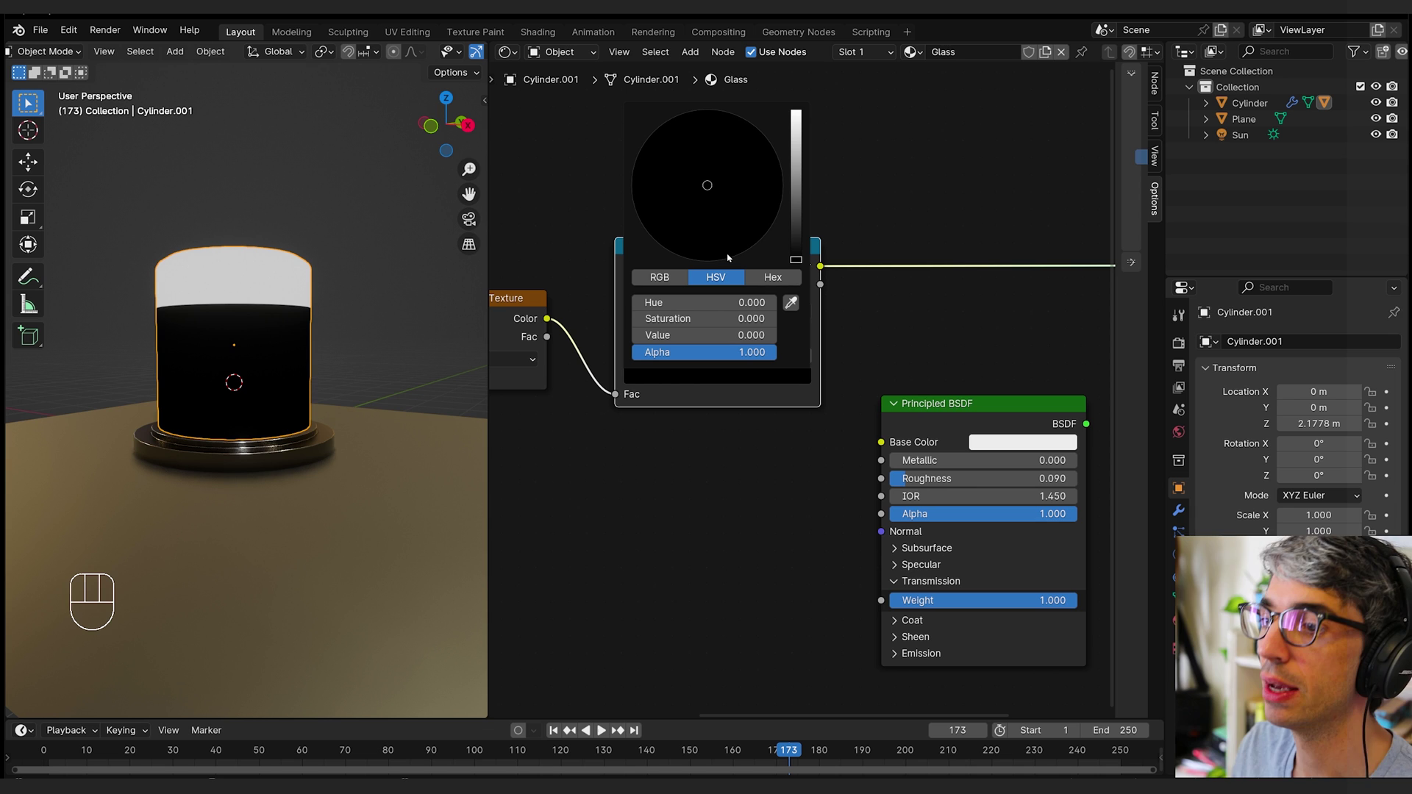
{"action": "left_click_drag", "start_coordinate": [795, 259], "coordinate": [796, 156]}
{"action": "left_click_drag", "start_coordinate": [712, 211], "coordinate": [692, 225]}
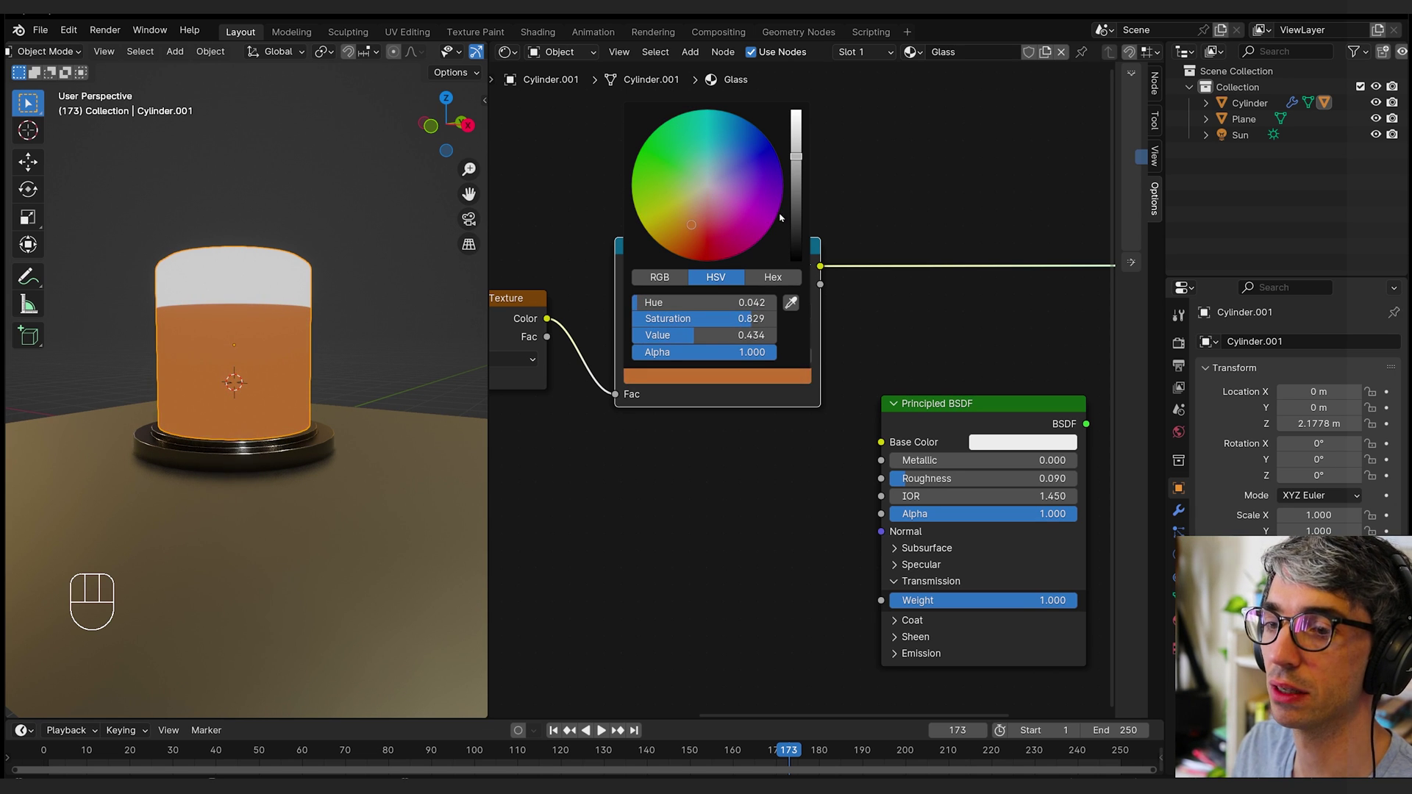
{"action": "scroll", "coordinate": [781, 218], "scroll_direction": "up", "scroll_amount": 5}
{"action": "scroll", "coordinate": [758, 192], "scroll_direction": "down", "scroll_amount": 2}
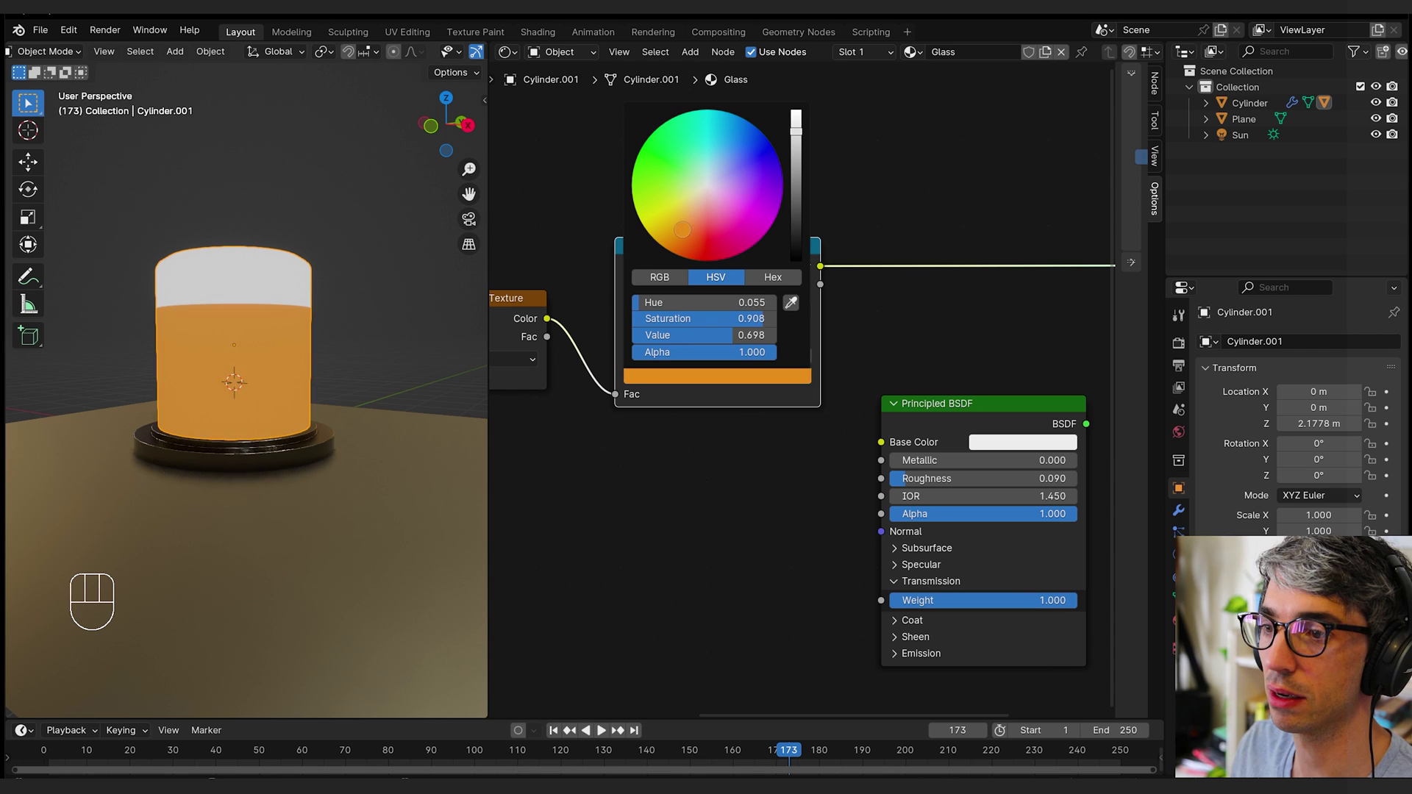
{"action": "left_click_drag", "start_coordinate": [683, 230], "coordinate": [687, 241]}
{"action": "left_click", "coordinate": [855, 214]}
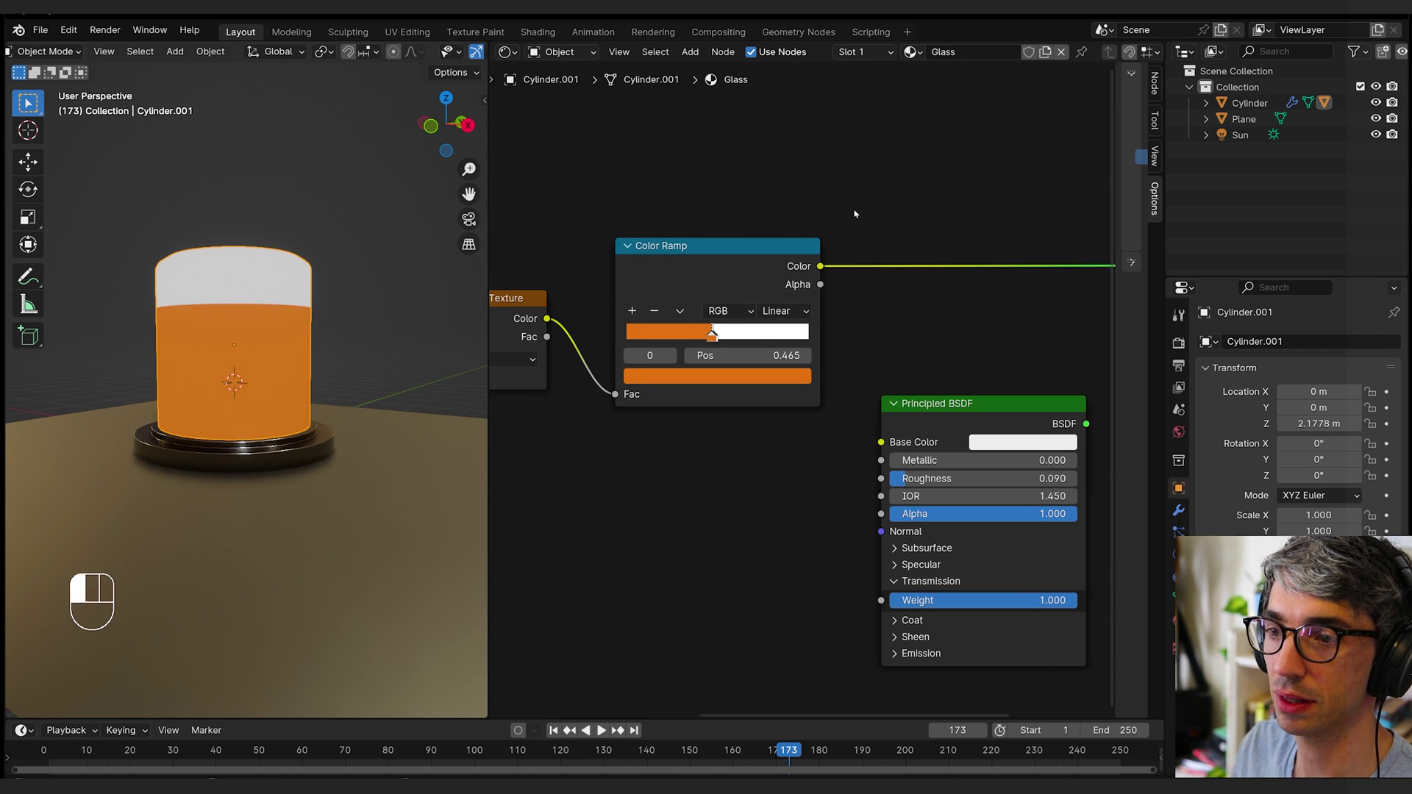
- Link the Color Ramp's Color to the Principled BSDF's Base Color and the BSDF output to the Material Output's Surface
{"action": "middle_click_drag", "start_coordinate": [860, 224], "coordinate": [654, 264]}
{"action": "left_click_drag", "start_coordinate": [773, 421], "coordinate": [792, 336]}
{"action": "middle_click_drag", "start_coordinate": [762, 322], "coordinate": [762, 334]}
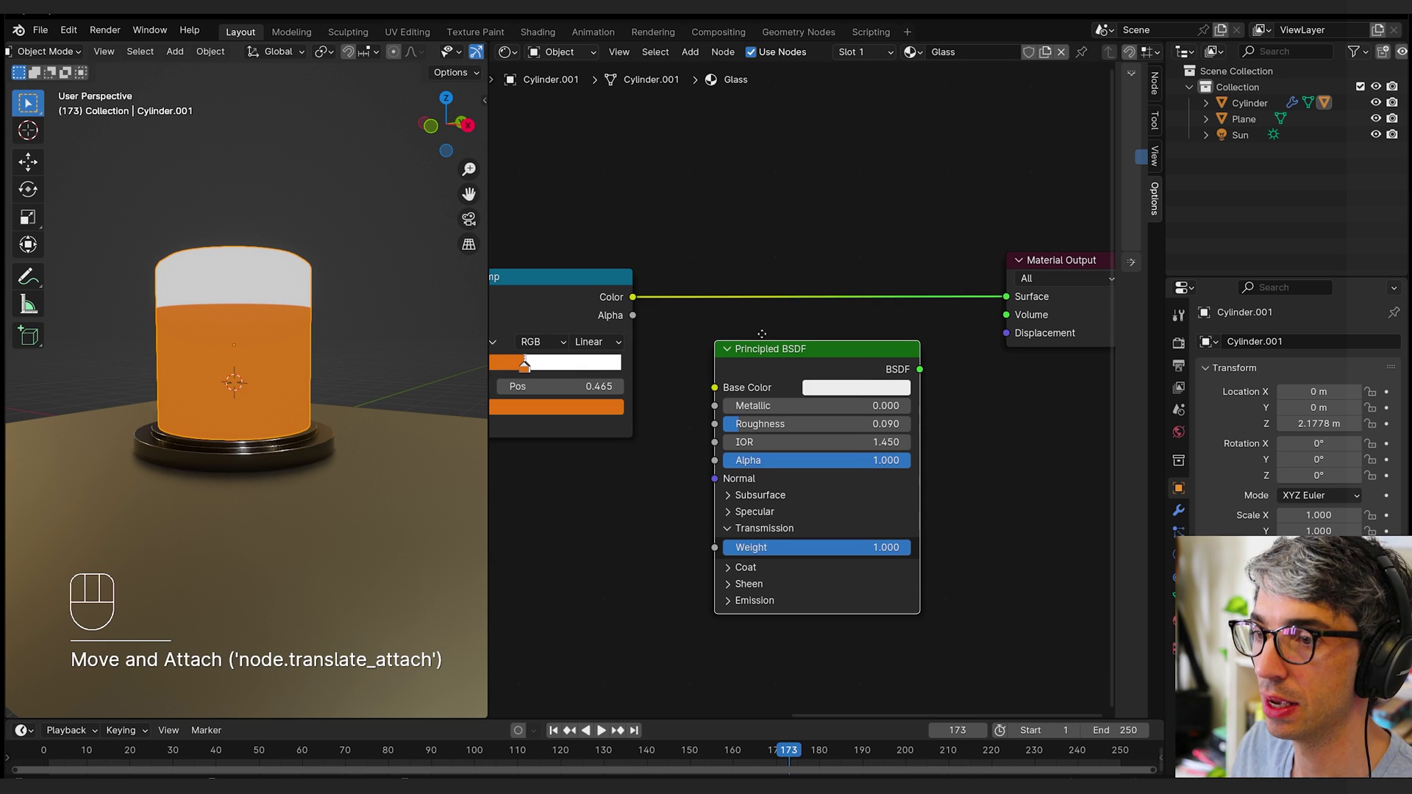
{"action": "left_click_drag", "start_coordinate": [633, 297], "coordinate": [714, 388]}
{"action": "middle_click_drag", "start_coordinate": [953, 364], "coordinate": [818, 376]}
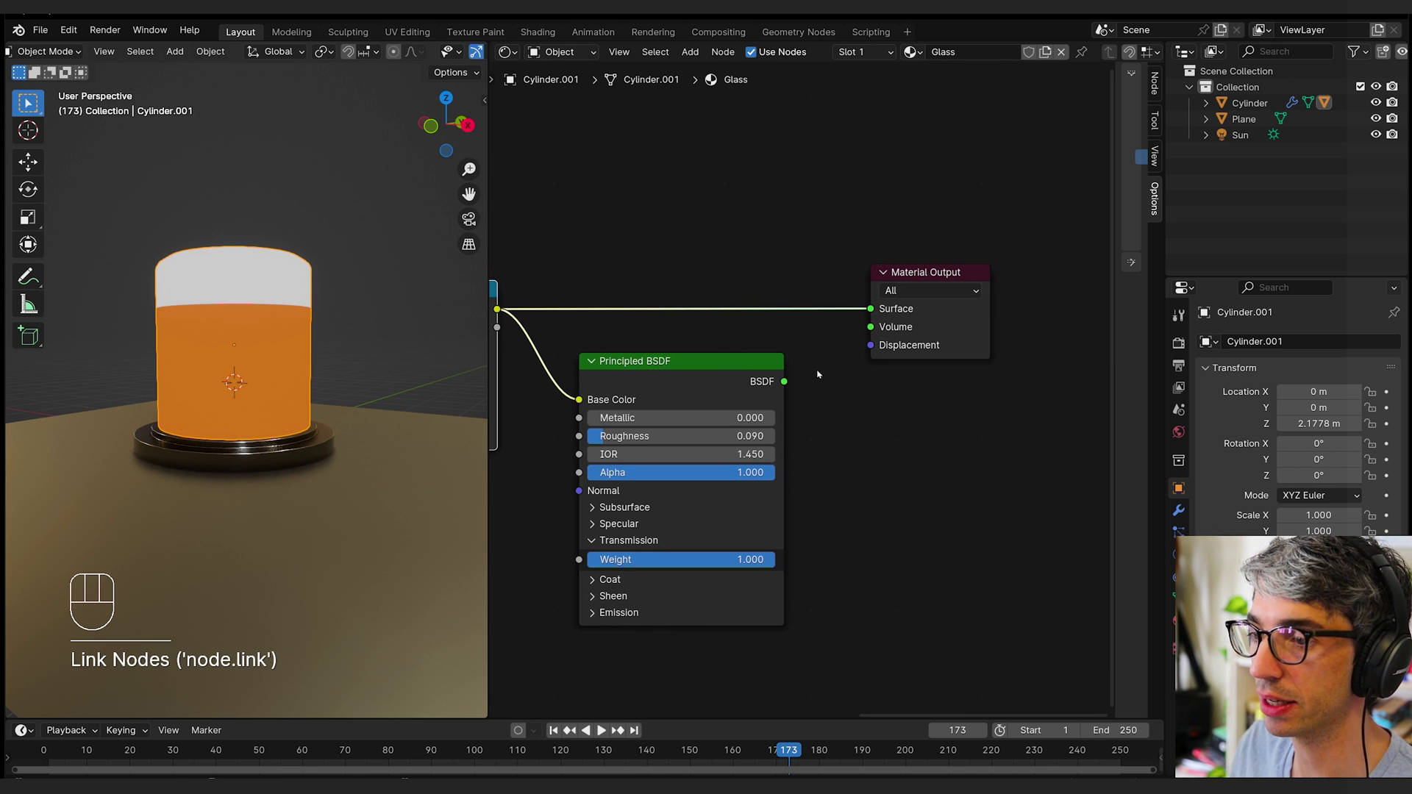
{"action": "left_click_drag", "start_coordinate": [784, 381], "coordinate": [871, 309]}
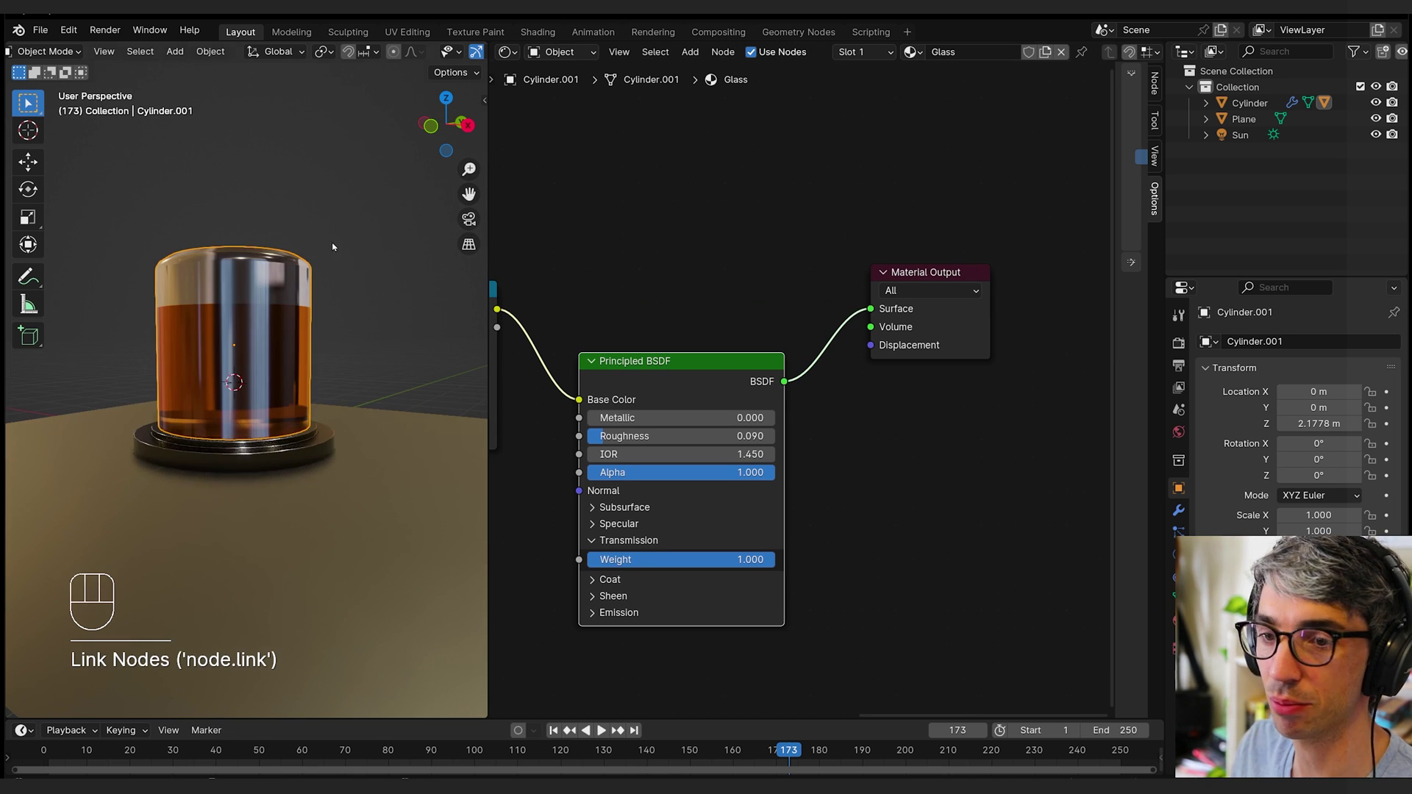
- Set the Principled BSDF's IOR to 1.3
{"action": "middle_click_drag", "start_coordinate": [337, 243], "coordinate": [412, 294]}
{"action": "left_click_drag", "start_coordinate": [698, 450], "coordinate": [654, 450], "text": "shift"}
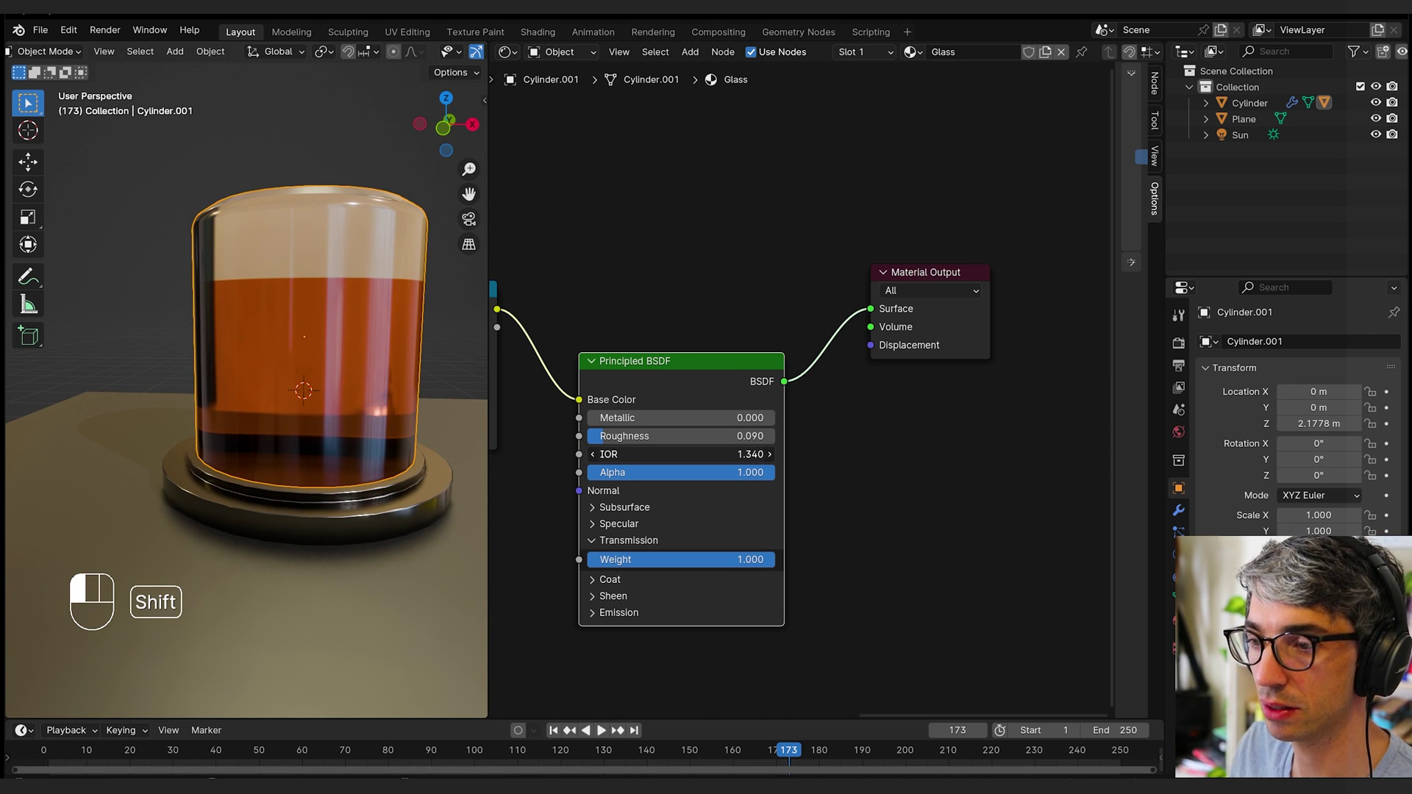
{"action": "left_click", "coordinate": [698, 449]}
{"action": "type", "text": "1.3"}
{"action": "key", "text": "Return"}
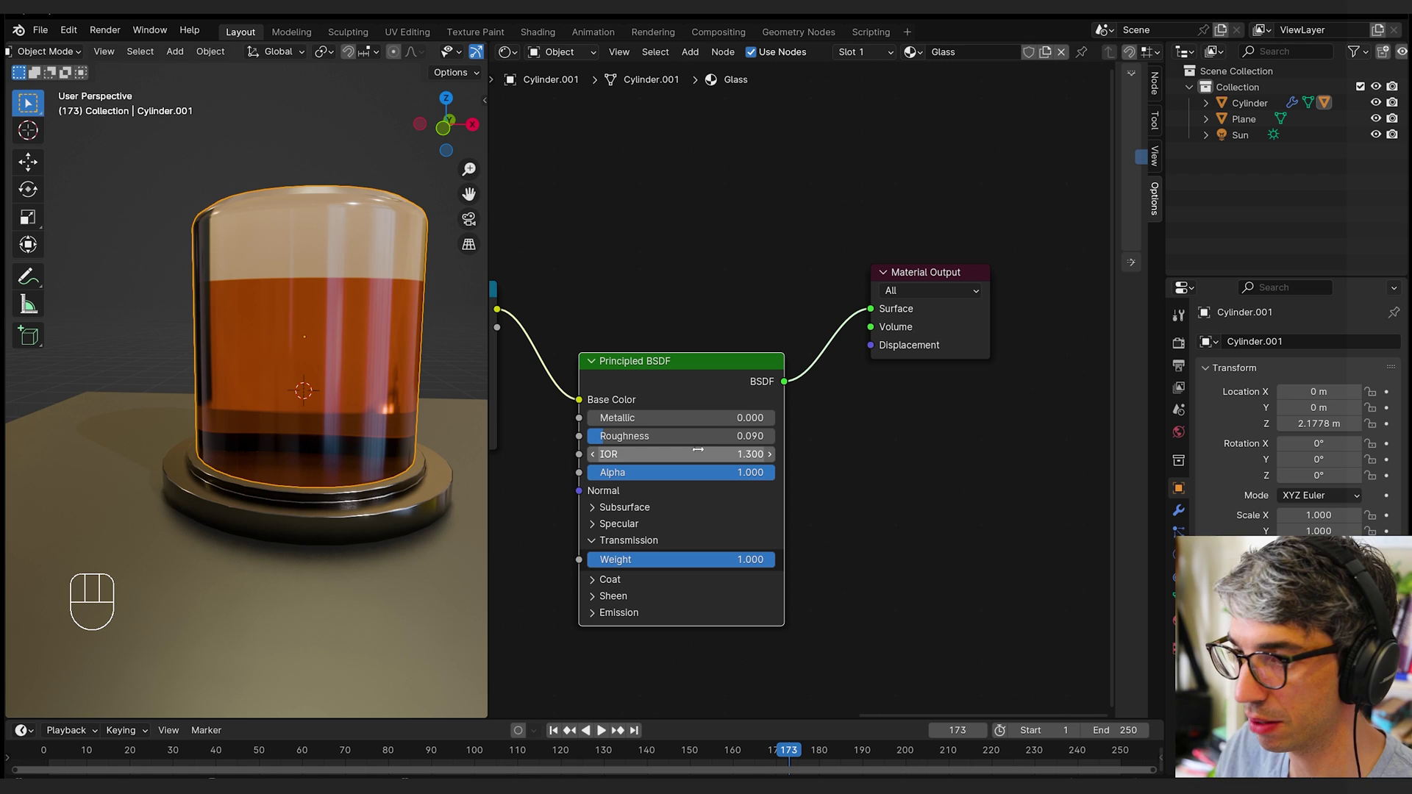
- Add a mesh circle, raise it along Z to about 1.80 m at the liquid line, and enter its Edit Mode
{"action": "middle_click_drag", "start_coordinate": [373, 276], "coordinate": [279, 345]}
{"action": "scroll", "coordinate": [293, 350], "scroll_direction": "up", "scroll_amount": 1}
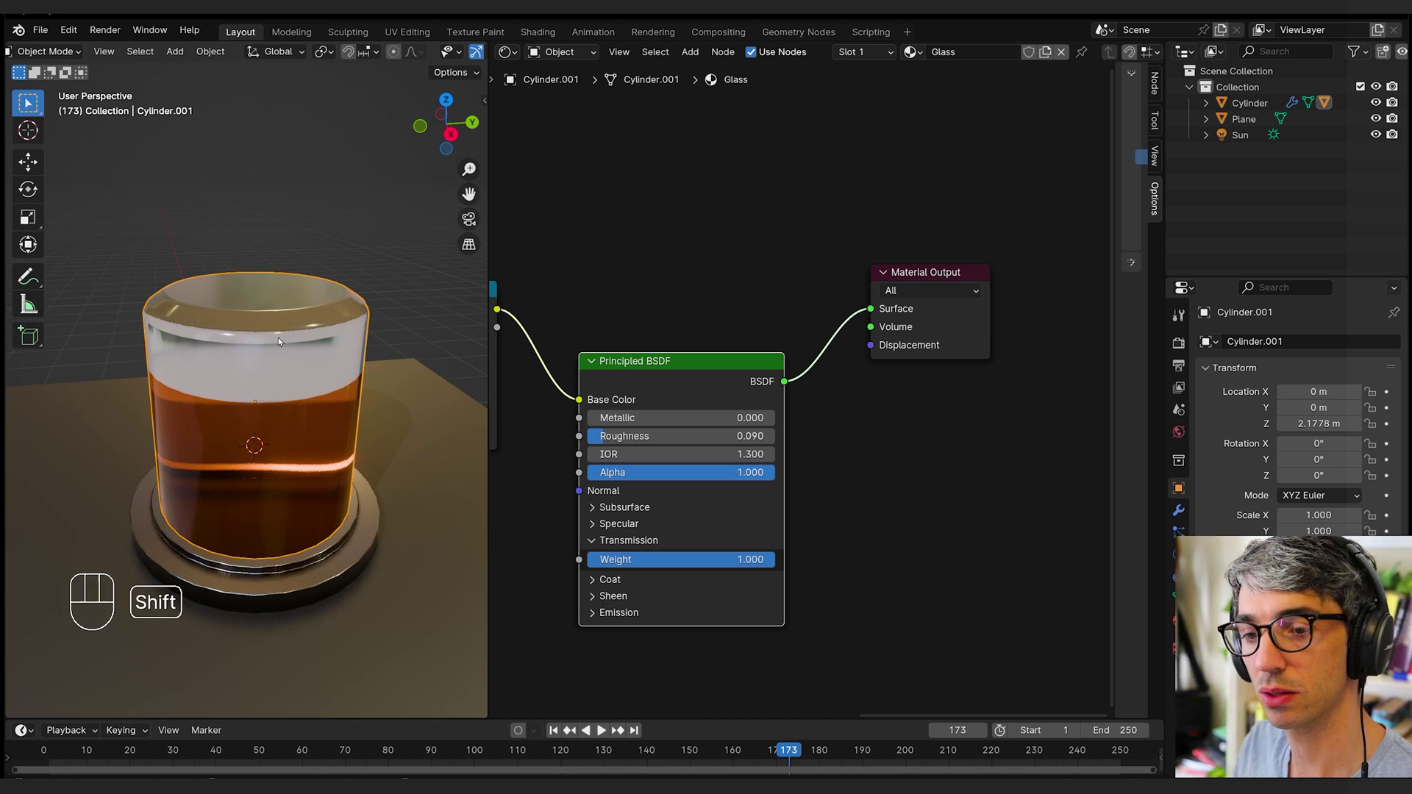
{"action": "key", "text": "shift+a"}
{"action": "mouse_move", "coordinate": [277, 375]}
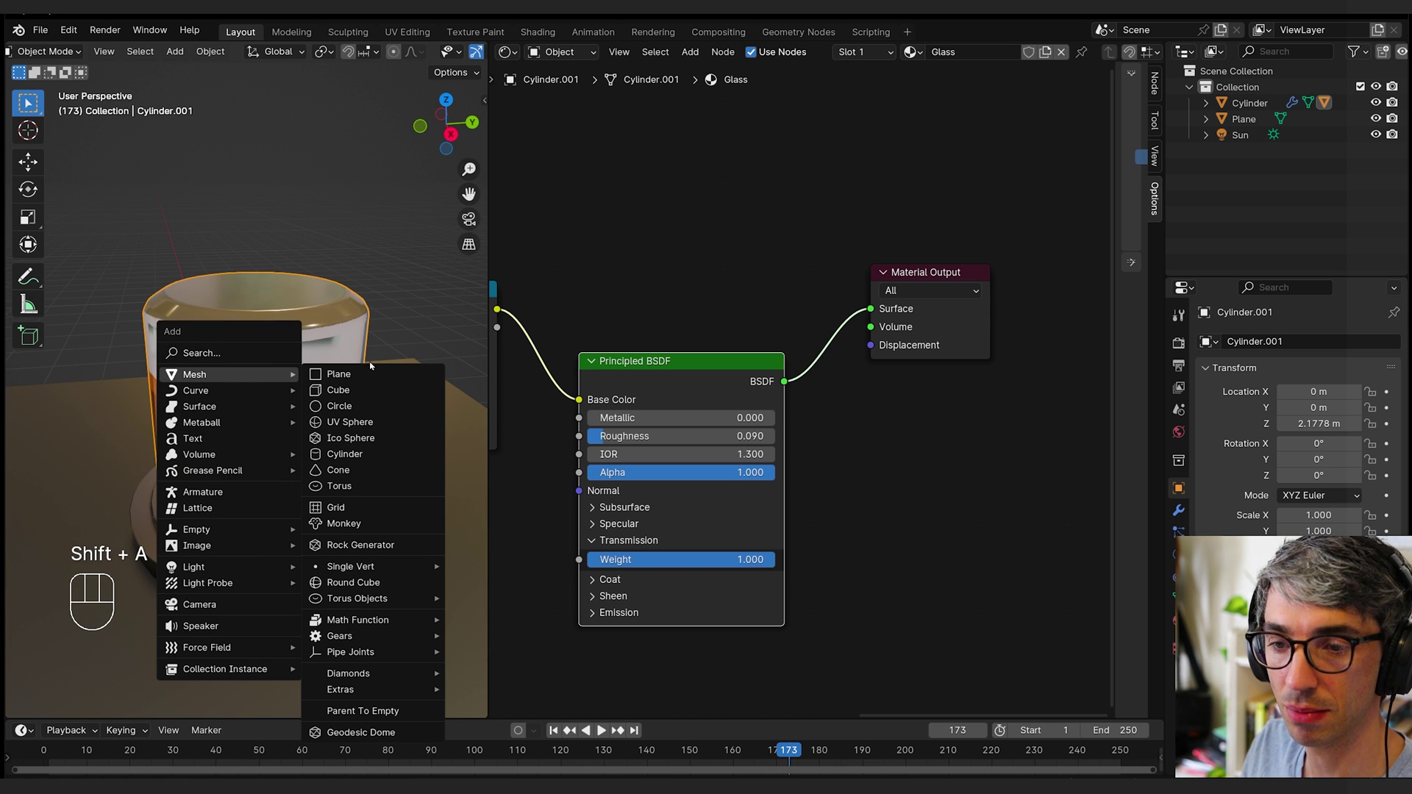
{"action": "left_click", "coordinate": [345, 406]}
{"action": "key", "text": "g"}
{"action": "key", "text": "z"}
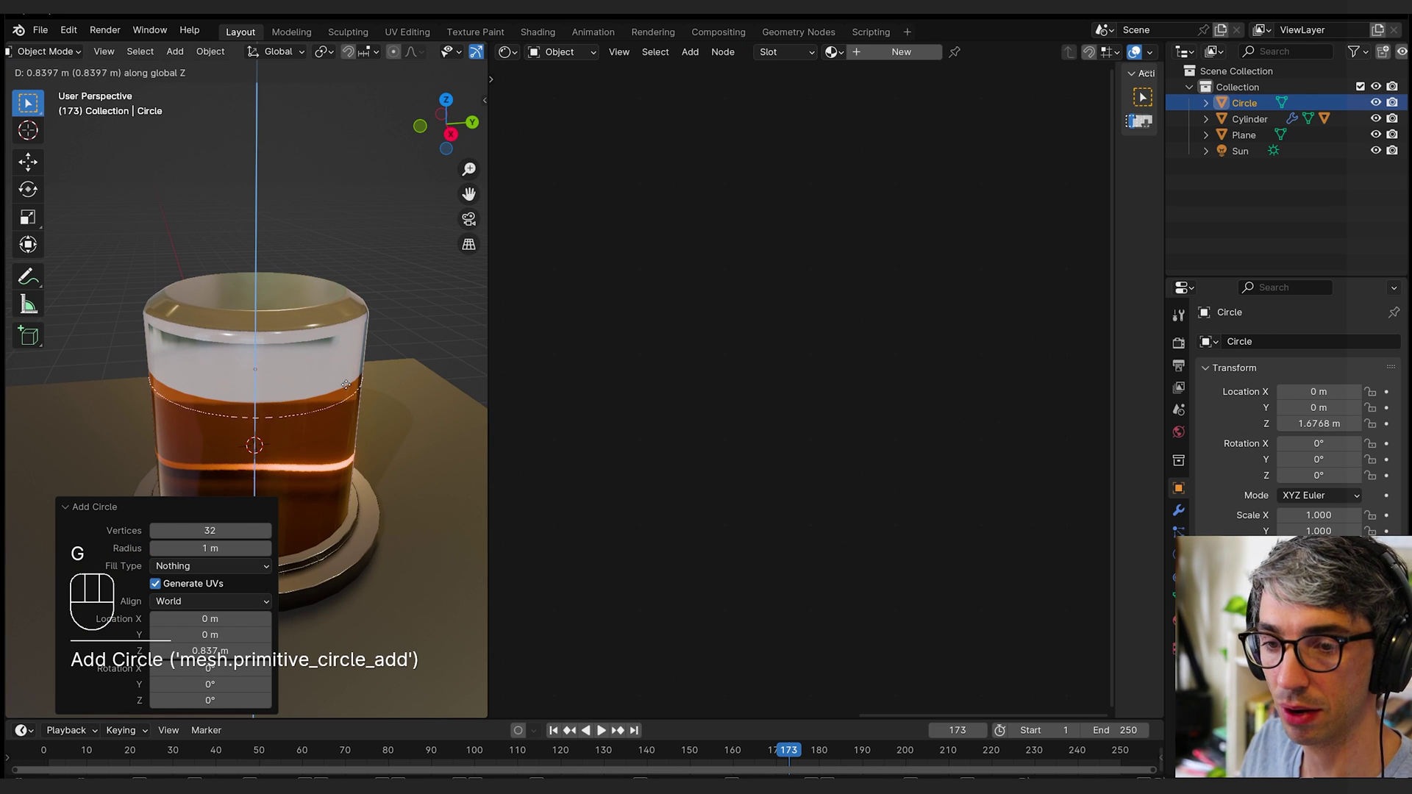
{"action": "left_click", "coordinate": [350, 375]}
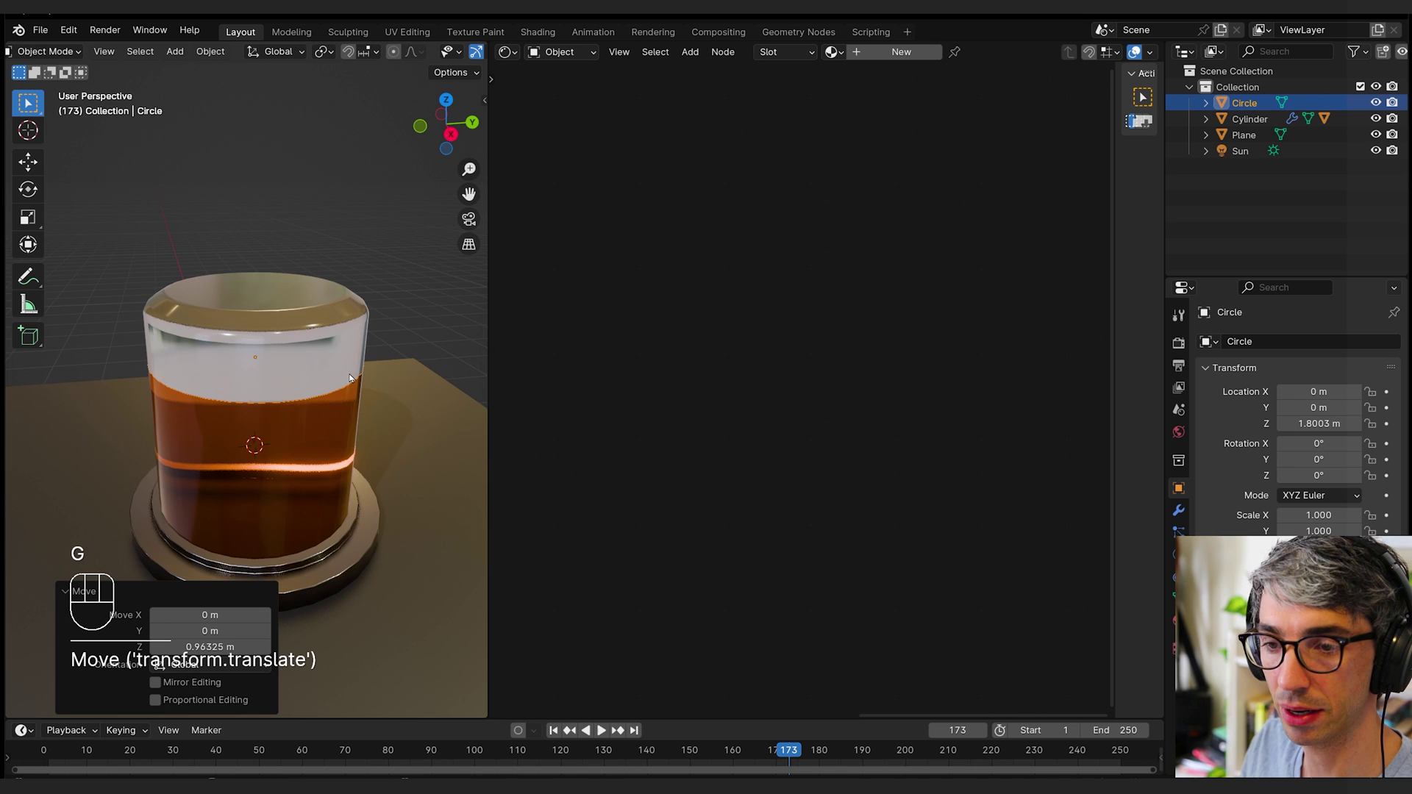
{"action": "key", "text": "Tab"}
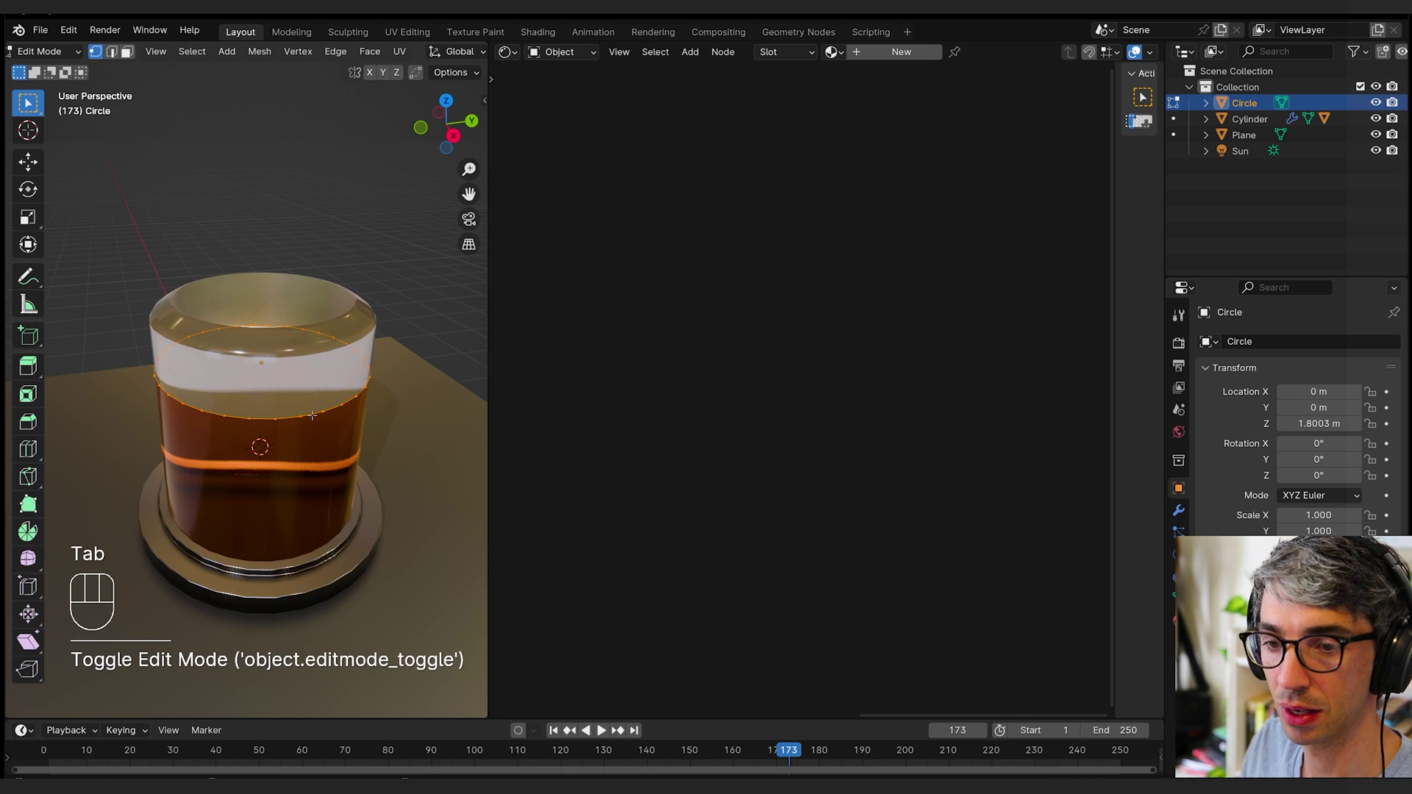
- Select all of the circle's vertices, cover it with a Grid Fill, and return to Object Mode
{"action": "key", "text": "a"}
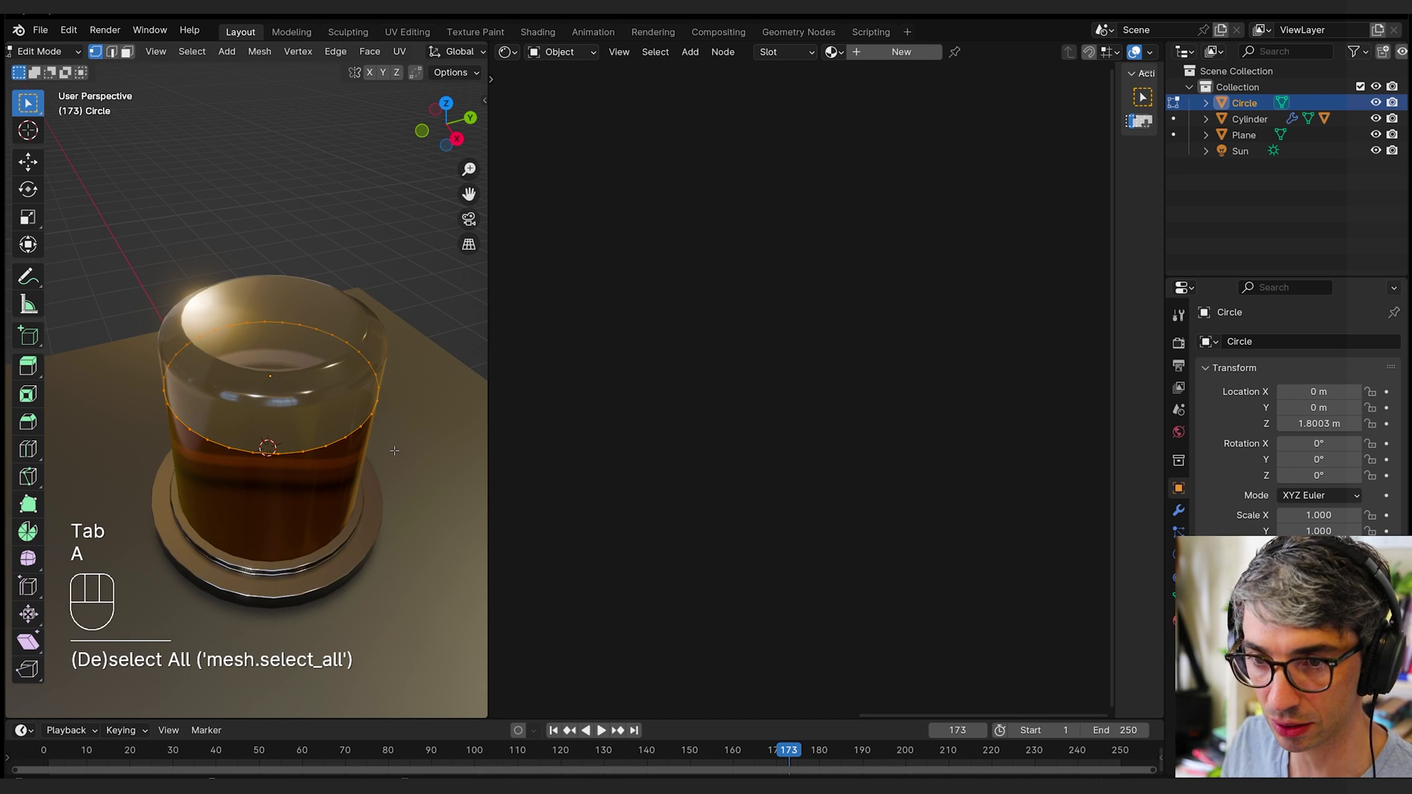
{"action": "key", "text": "F3"}
{"action": "key", "text": "Return"}
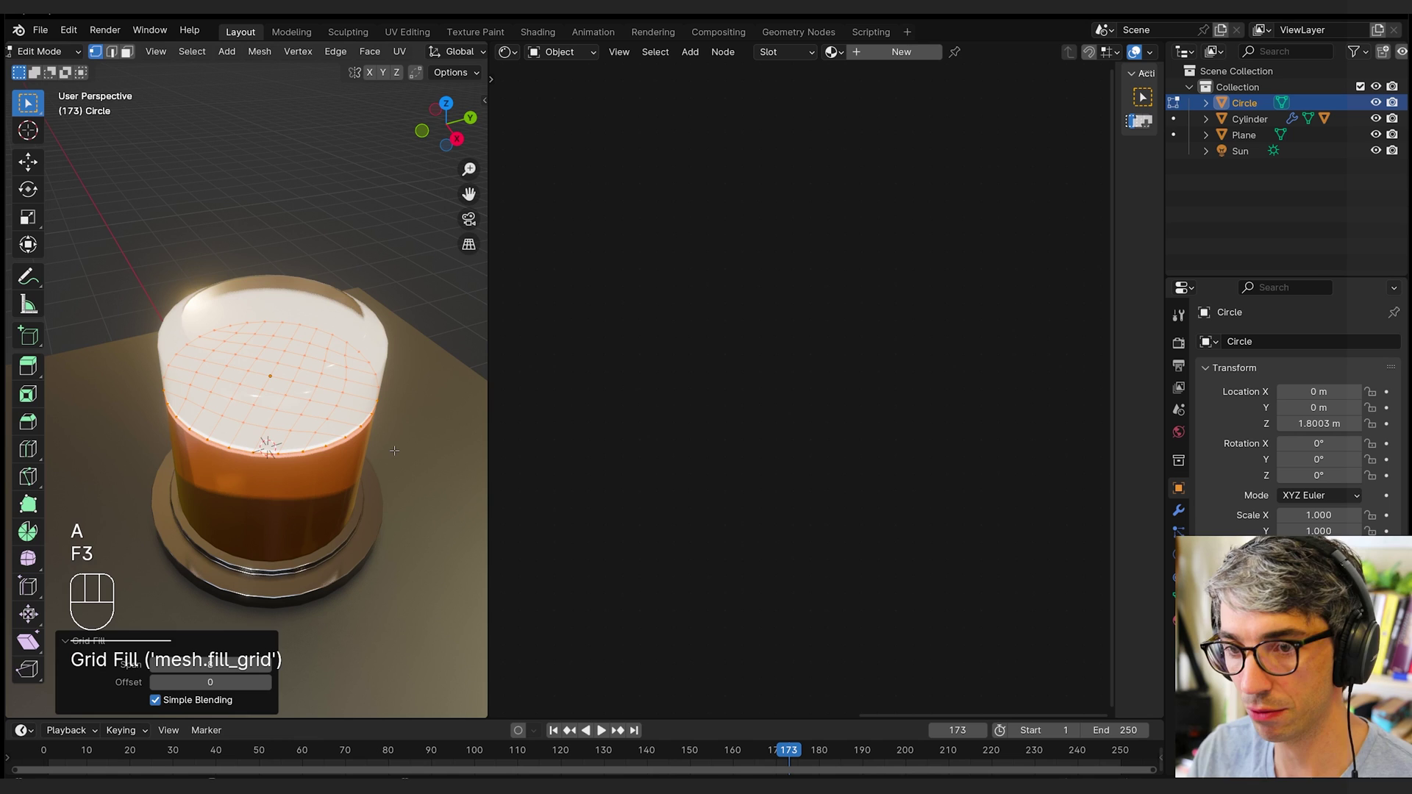
{"action": "key", "text": "Tab"}
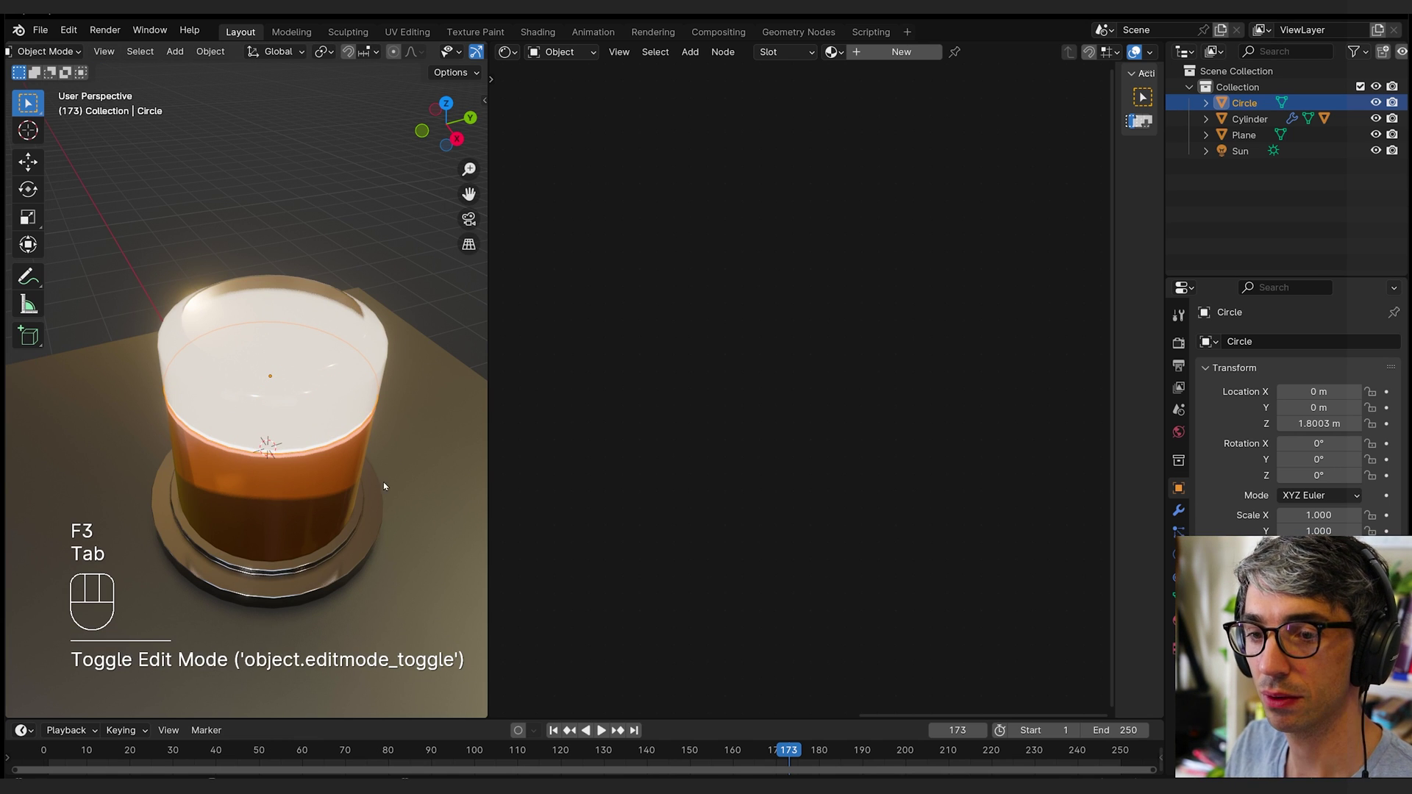
- Create a new material on the circle and name it Liquid Surface
{"action": "left_click", "coordinate": [900, 52]}
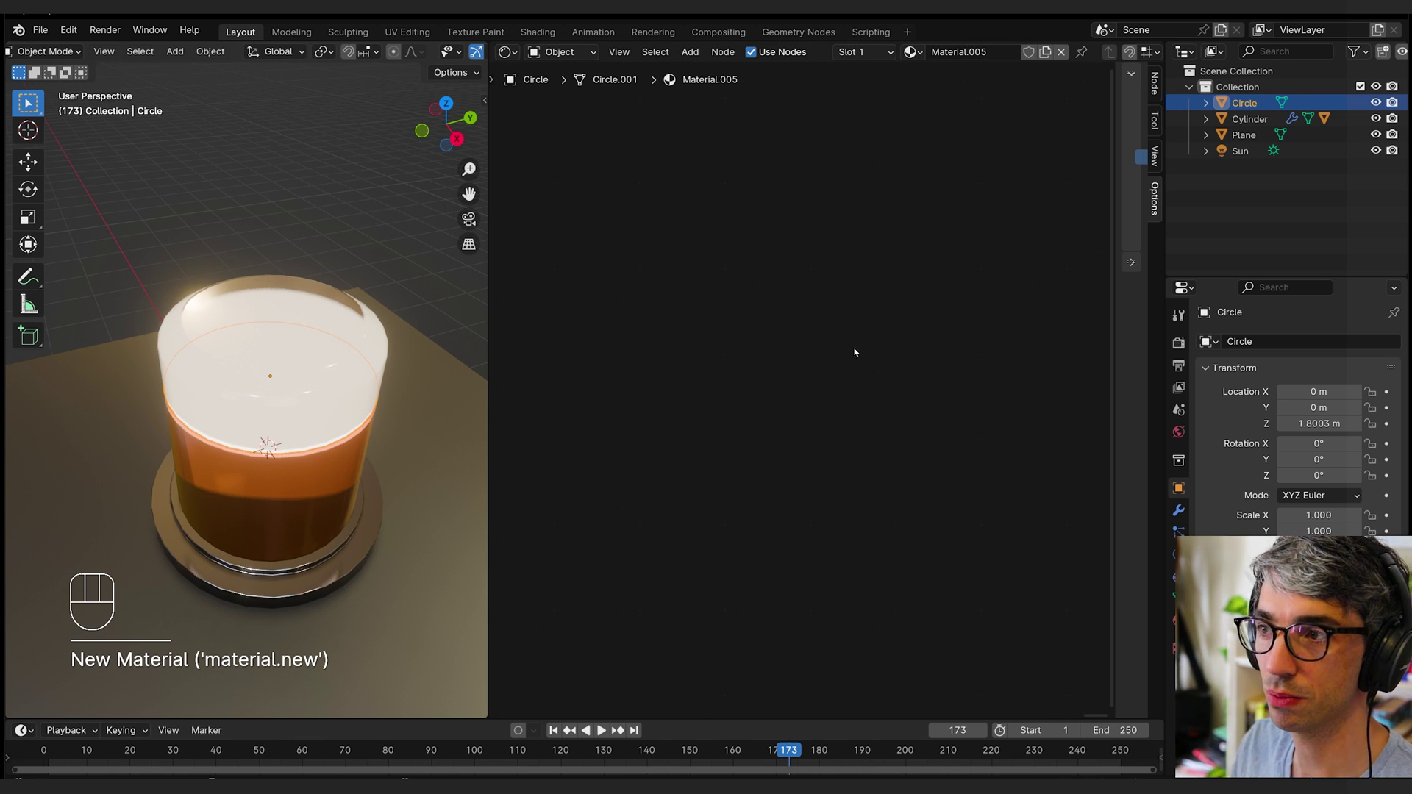
{"action": "double_click", "coordinate": [989, 51]}
{"action": "type", "text": "Liqu"}
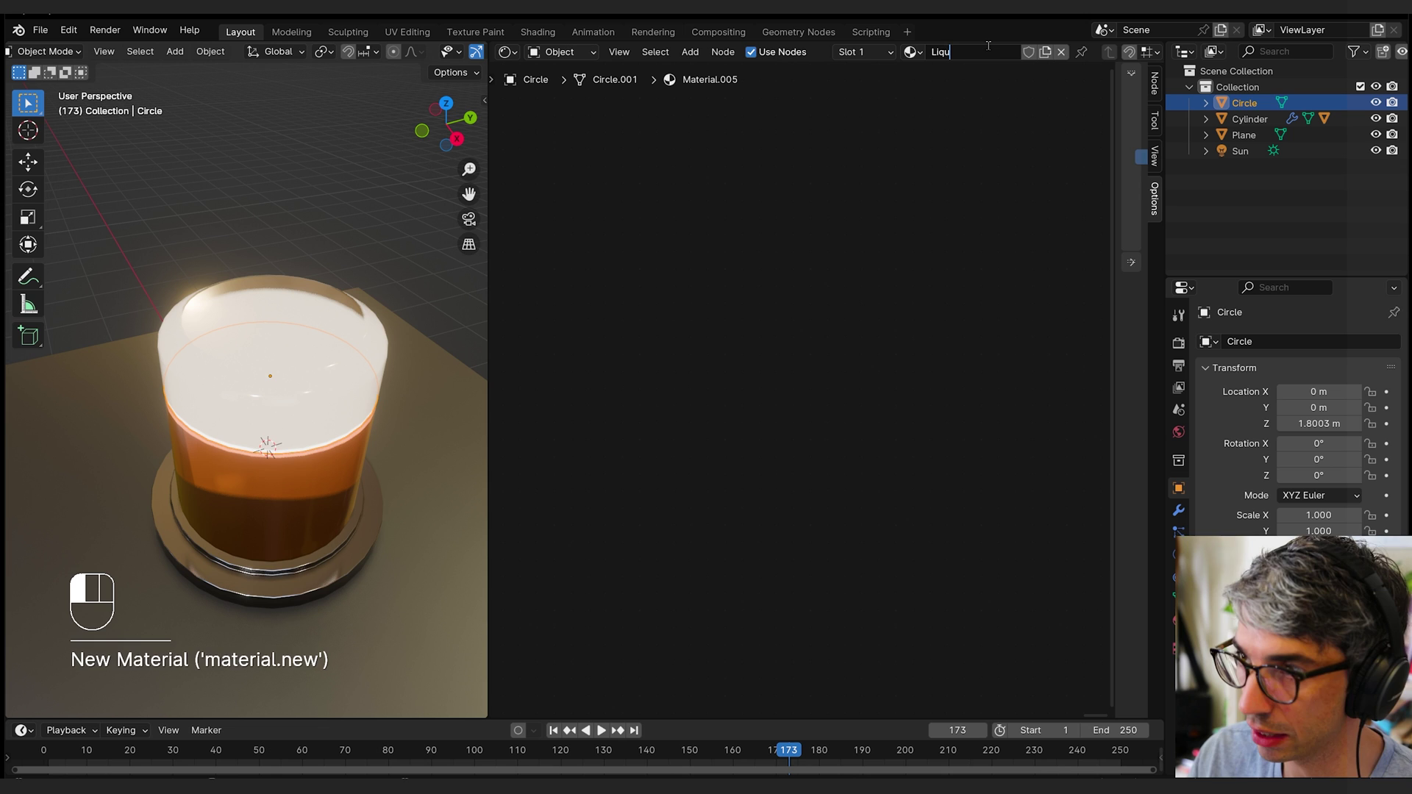
{"action": "type", "text": "id Surface"}
{"action": "key", "text": "Return"}
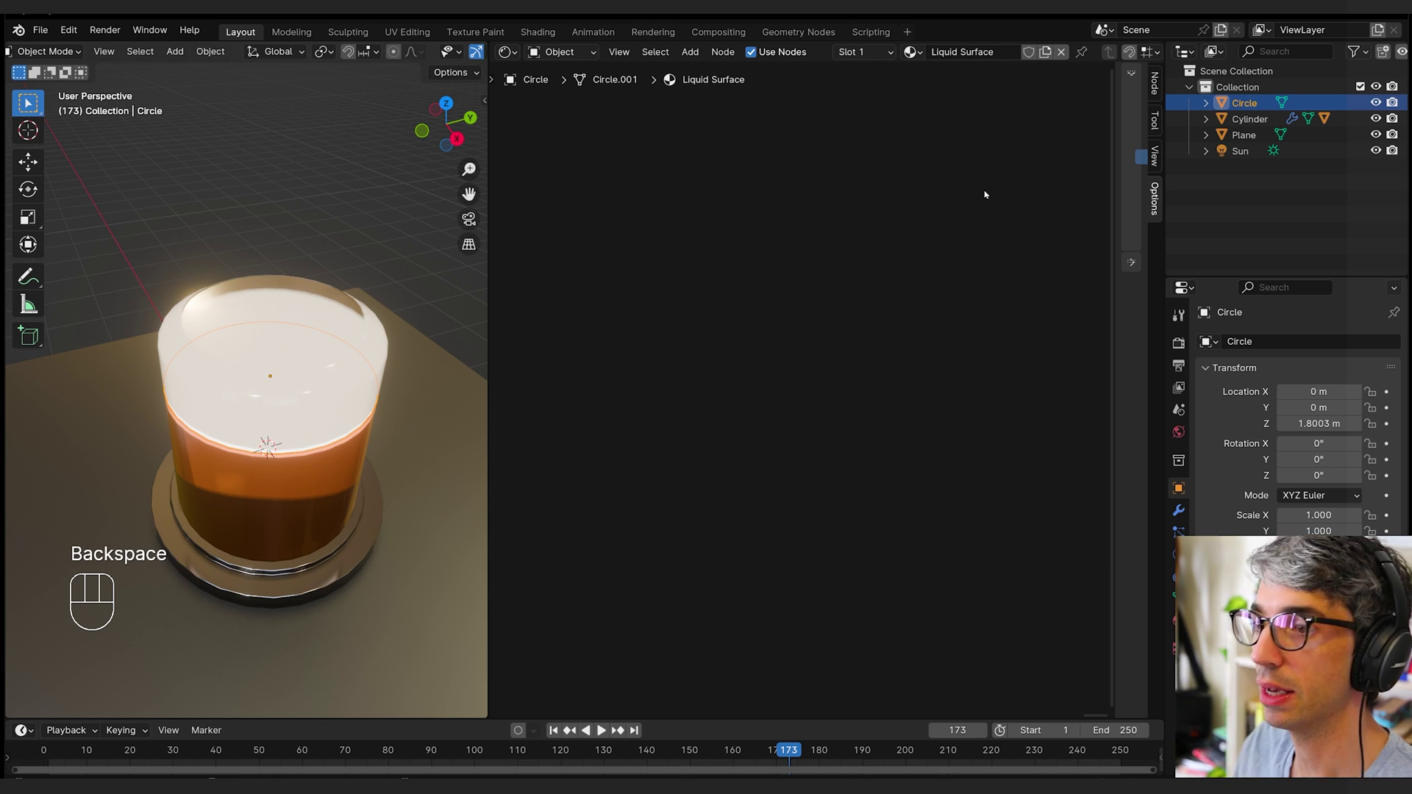
- Pick an orange Base Color for the Liquid Surface material's Principled BSDF
{"action": "key", "text": "a"}
{"action": "key", "text": "KP_Decimal"}
{"action": "left_click", "coordinate": [745, 163]}
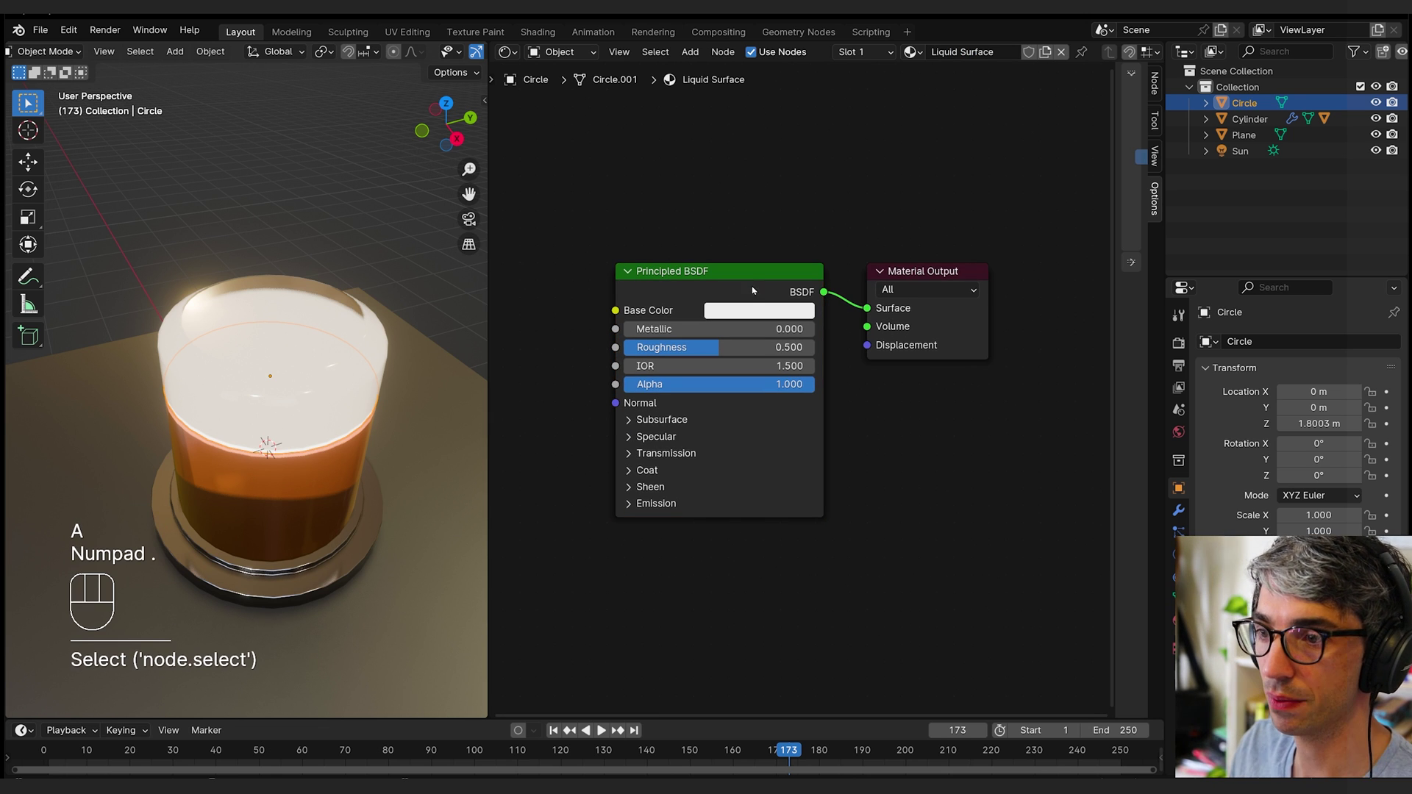
{"action": "middle_click_drag", "start_coordinate": [691, 270], "coordinate": [733, 279]}
{"action": "left_click", "coordinate": [739, 336]}
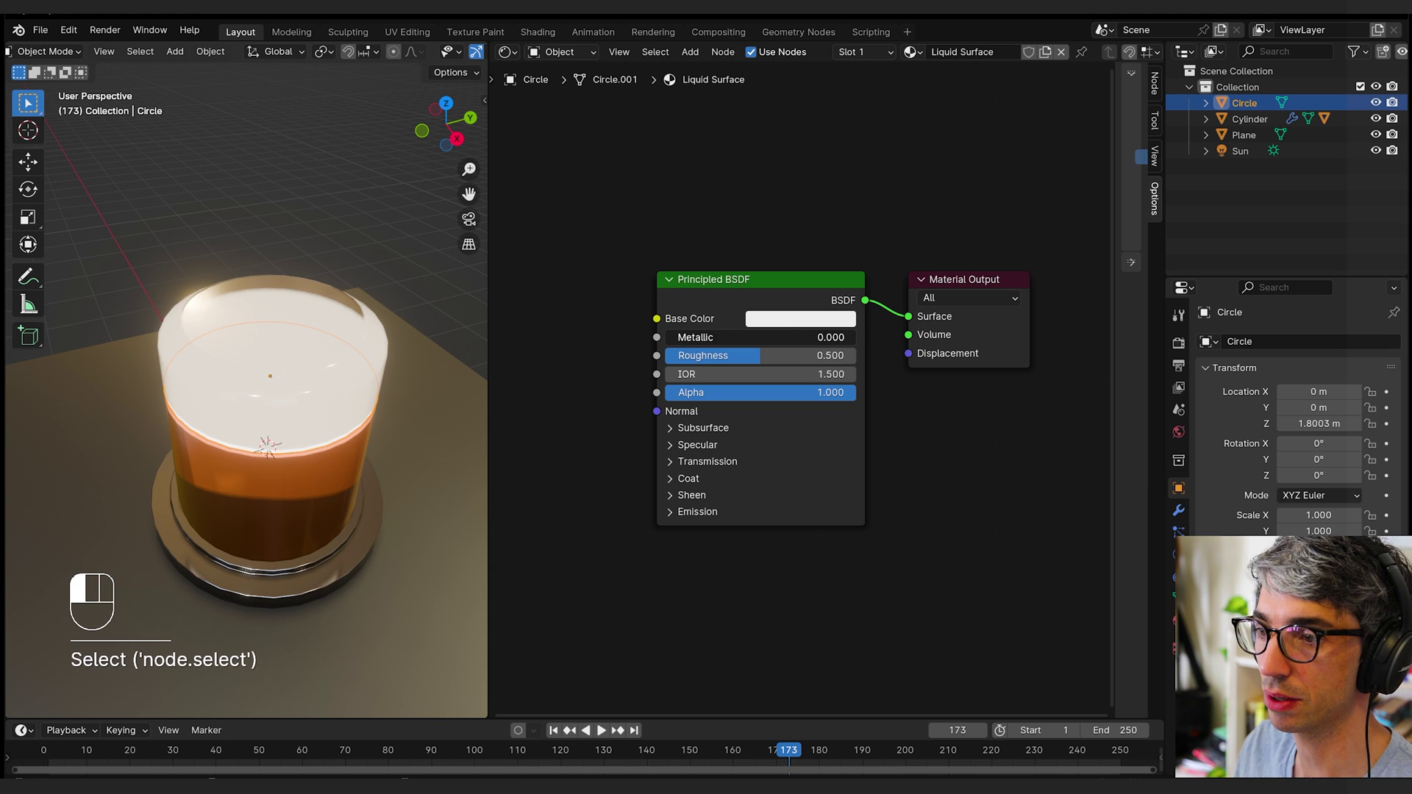
{"action": "left_click", "coordinate": [731, 318]}
{"action": "left_click", "coordinate": [792, 323]}
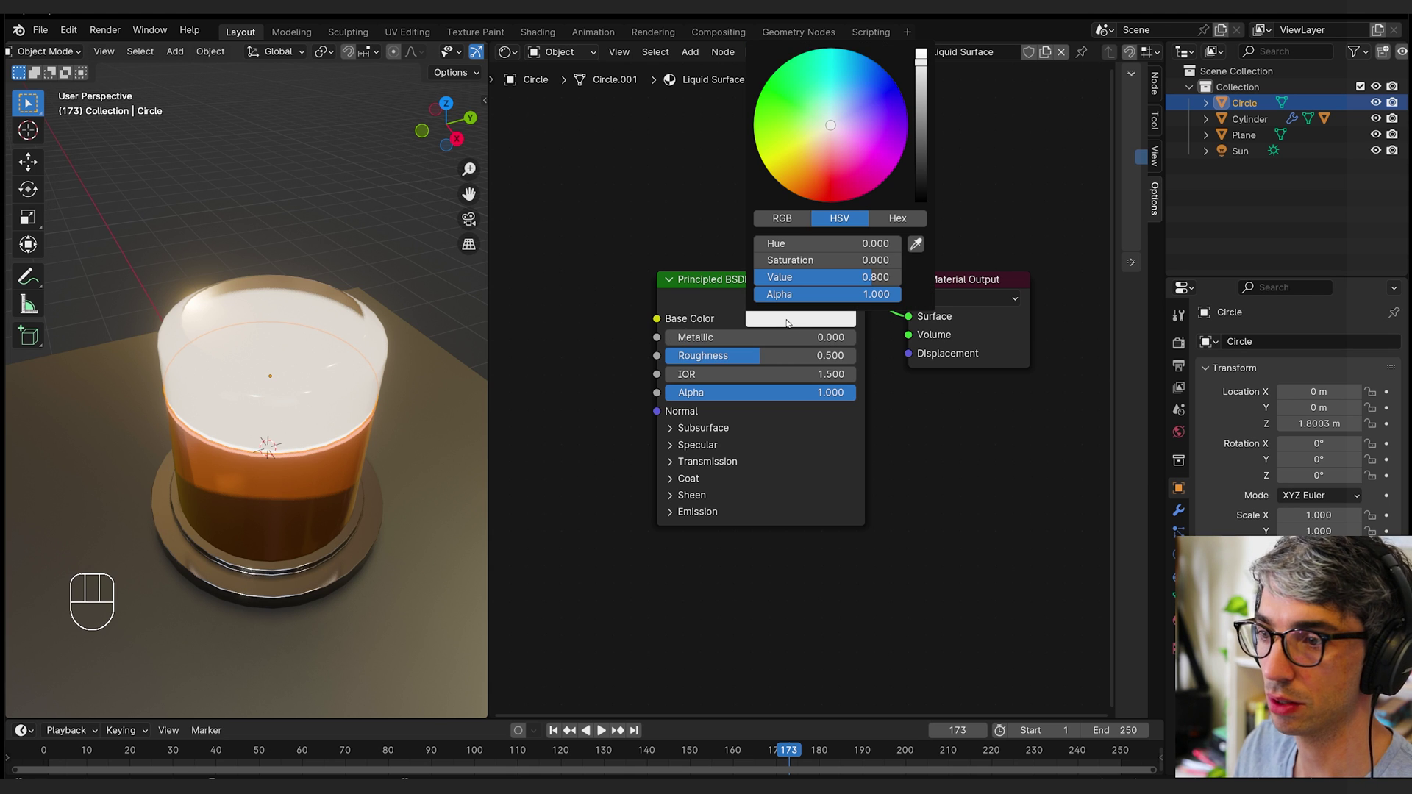
{"action": "left_click", "coordinate": [803, 180]}
- Copy the hex value of the orange Color Ramp stop in the jar's Glass material
{"action": "left_click", "coordinate": [301, 496]}
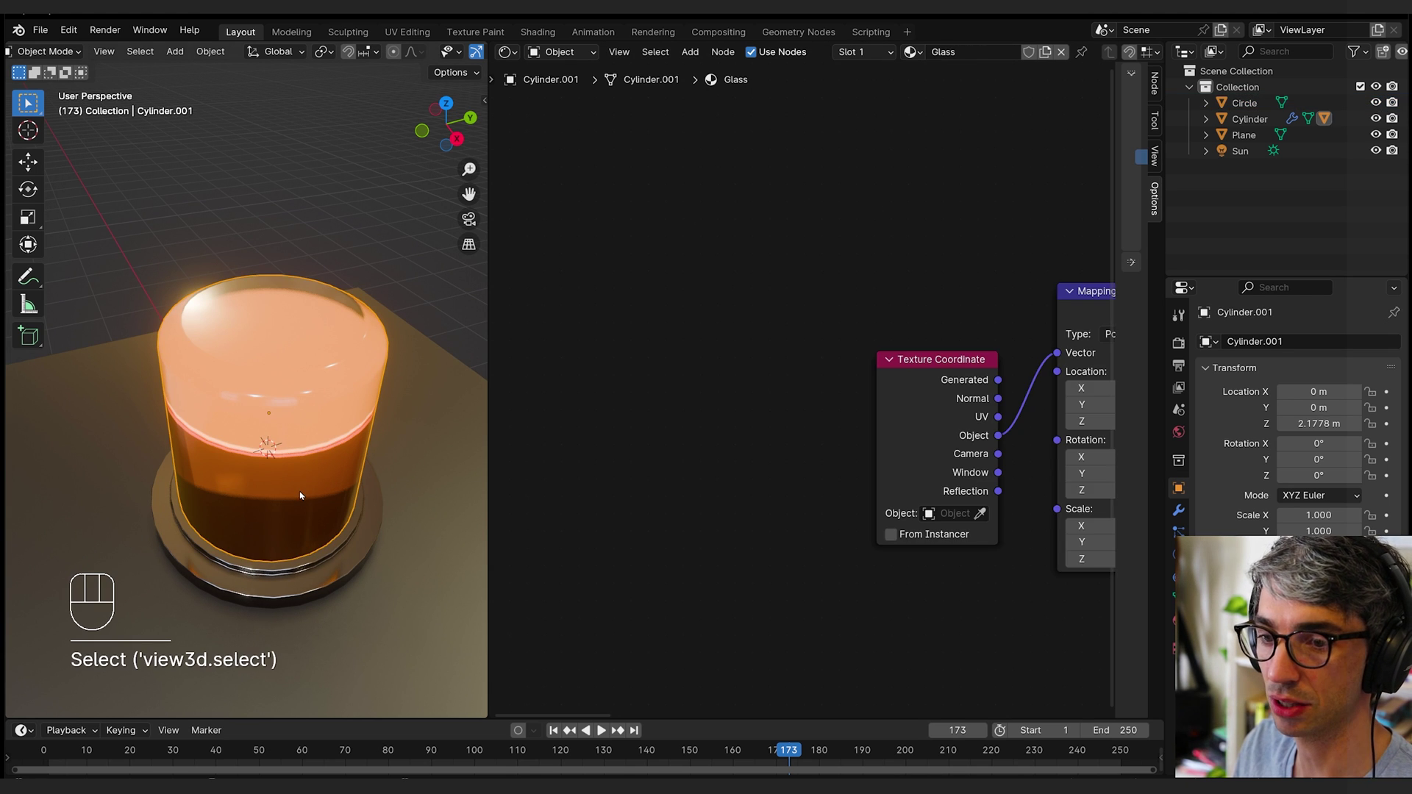
{"action": "left_click", "coordinate": [309, 496]}
{"action": "left_click", "coordinate": [320, 497]}
{"action": "left_click", "coordinate": [330, 497]}
{"action": "middle_click_drag", "start_coordinate": [1103, 277], "coordinate": [610, 277]}
{"action": "left_click", "coordinate": [880, 430]}
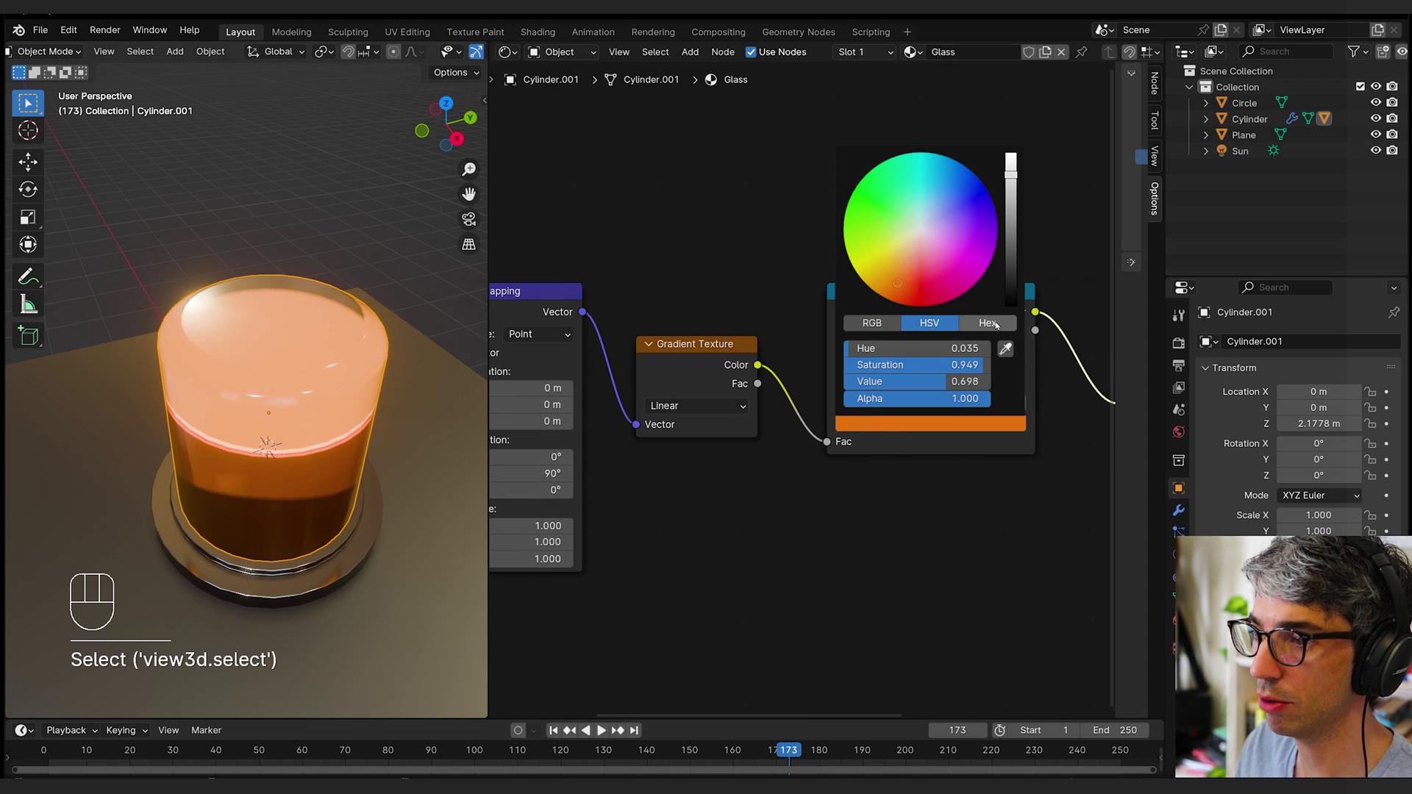
{"action": "left_click", "coordinate": [996, 326]}
{"action": "double_click", "coordinate": [931, 347]}
{"action": "key", "text": "ctrl+c"}
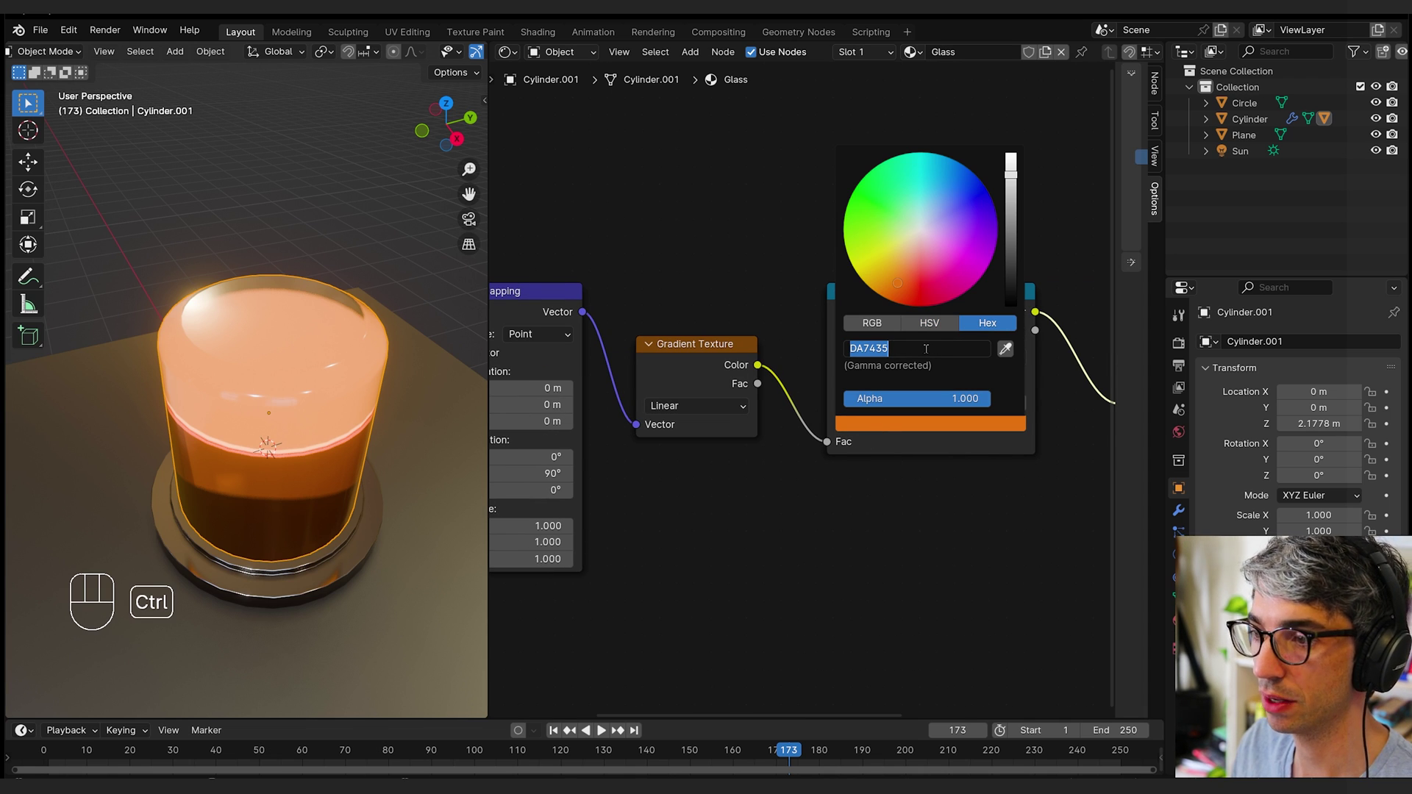
{"action": "left_click", "coordinate": [672, 202]}
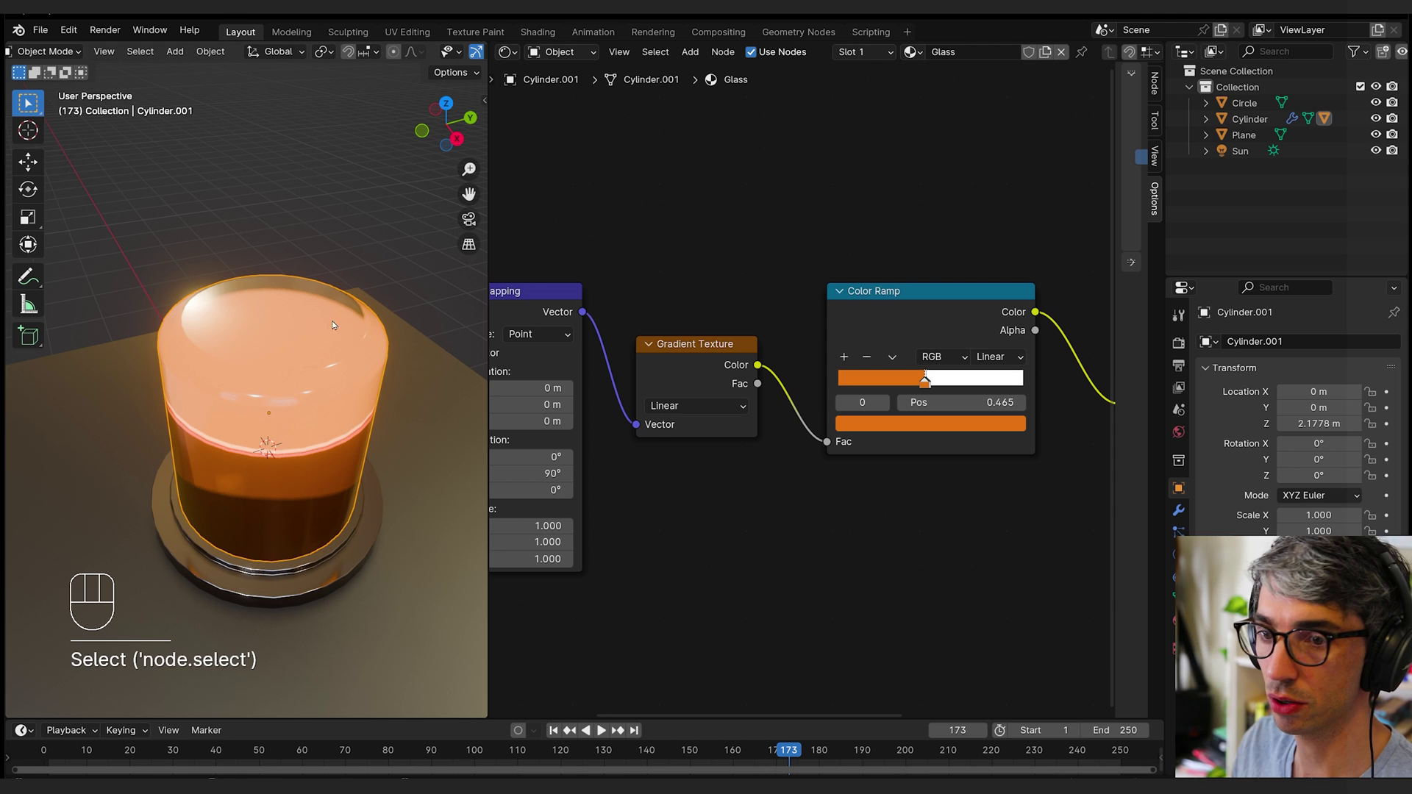
- Paste hex DA7435 as the Base Color of the circle's Liquid Surface material
{"action": "left_click", "coordinate": [1243, 104]}
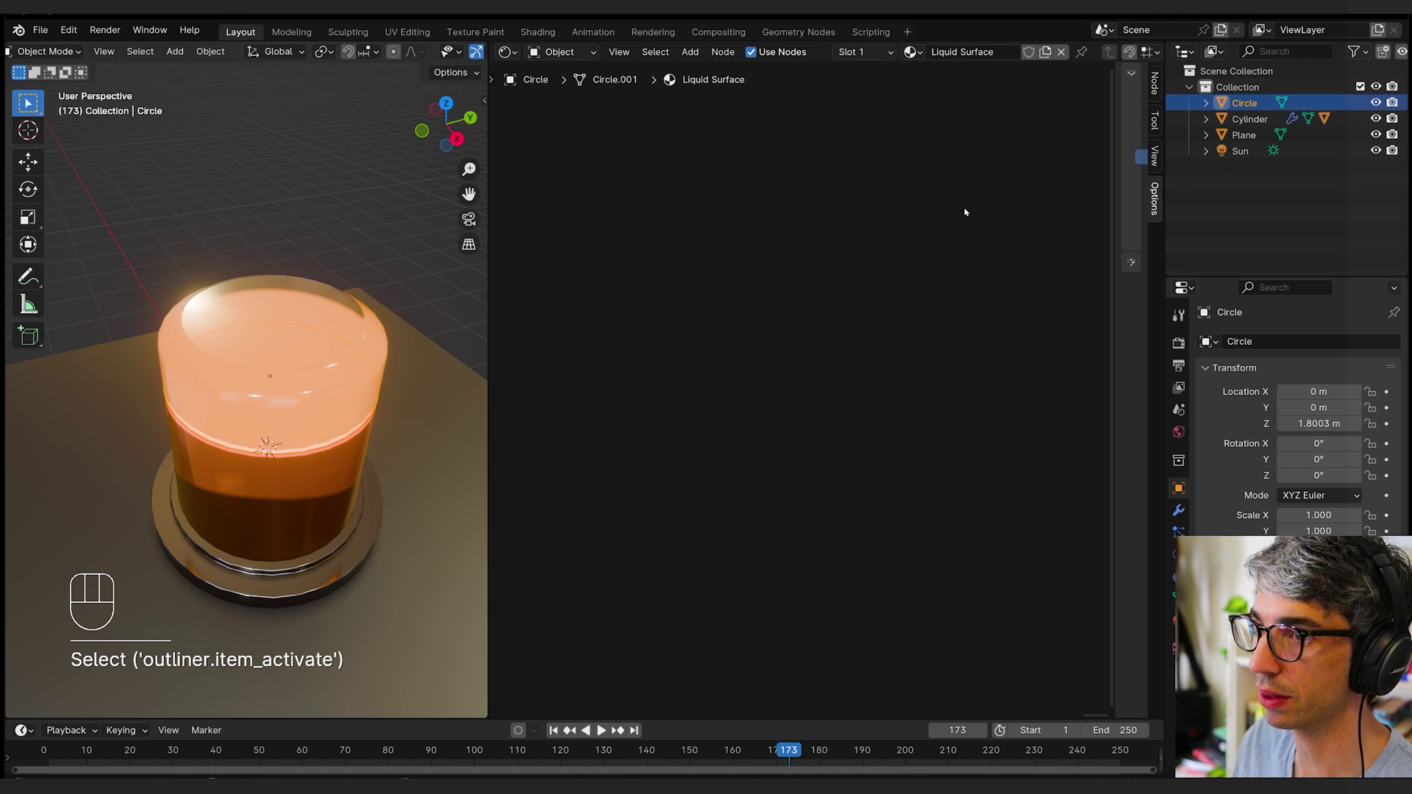
{"action": "key", "text": "a"}
{"action": "key", "text": "KP_Decimal"}
{"action": "left_click", "coordinate": [754, 313]}
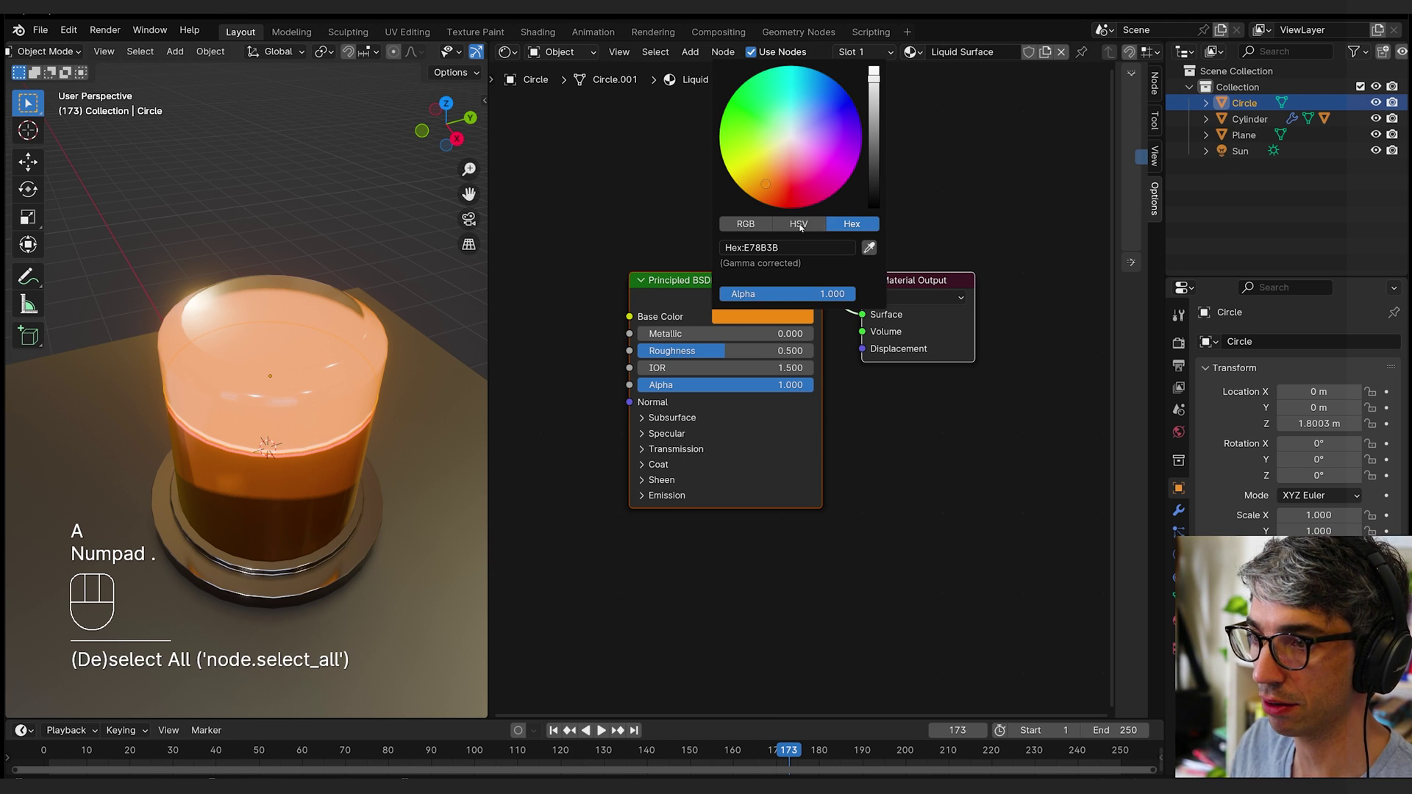
{"action": "left_click", "coordinate": [808, 246]}
{"action": "key", "text": "ctrl+v"}
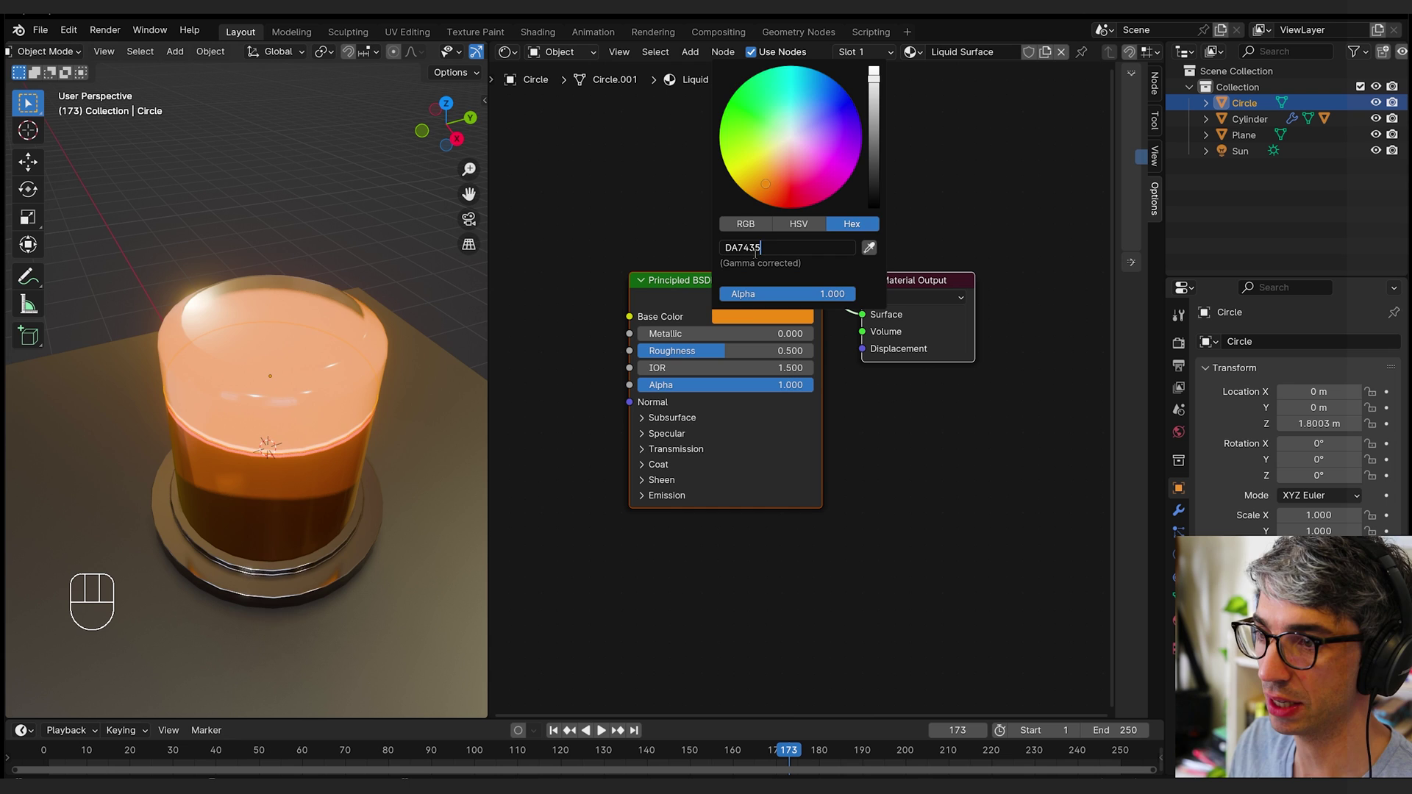
{"action": "key", "text": "Return"}
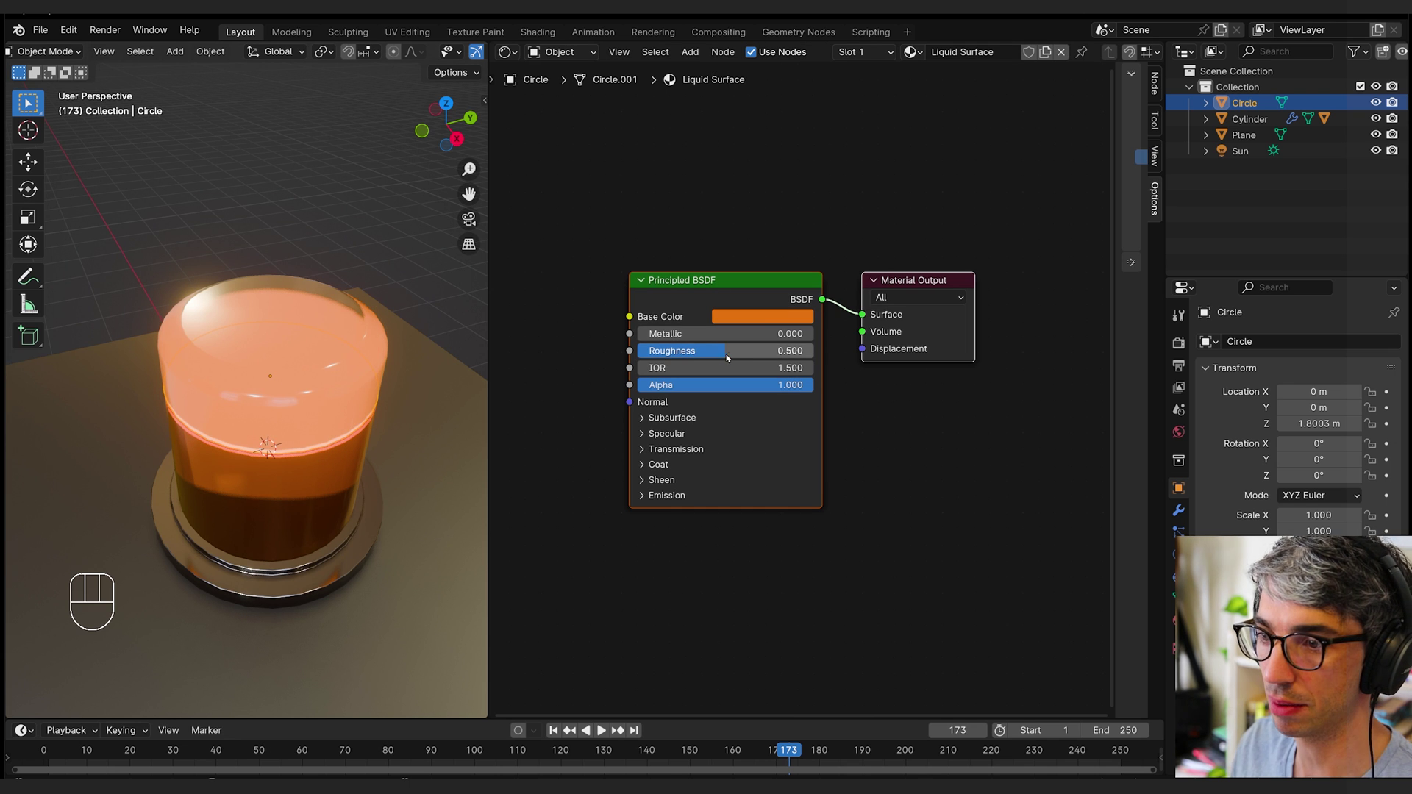
- Set the Principled BSDF's Roughness to 0.053 and its Transmission Weight to 1.000
{"action": "left_click_drag", "start_coordinate": [727, 359], "coordinate": [676, 358]}
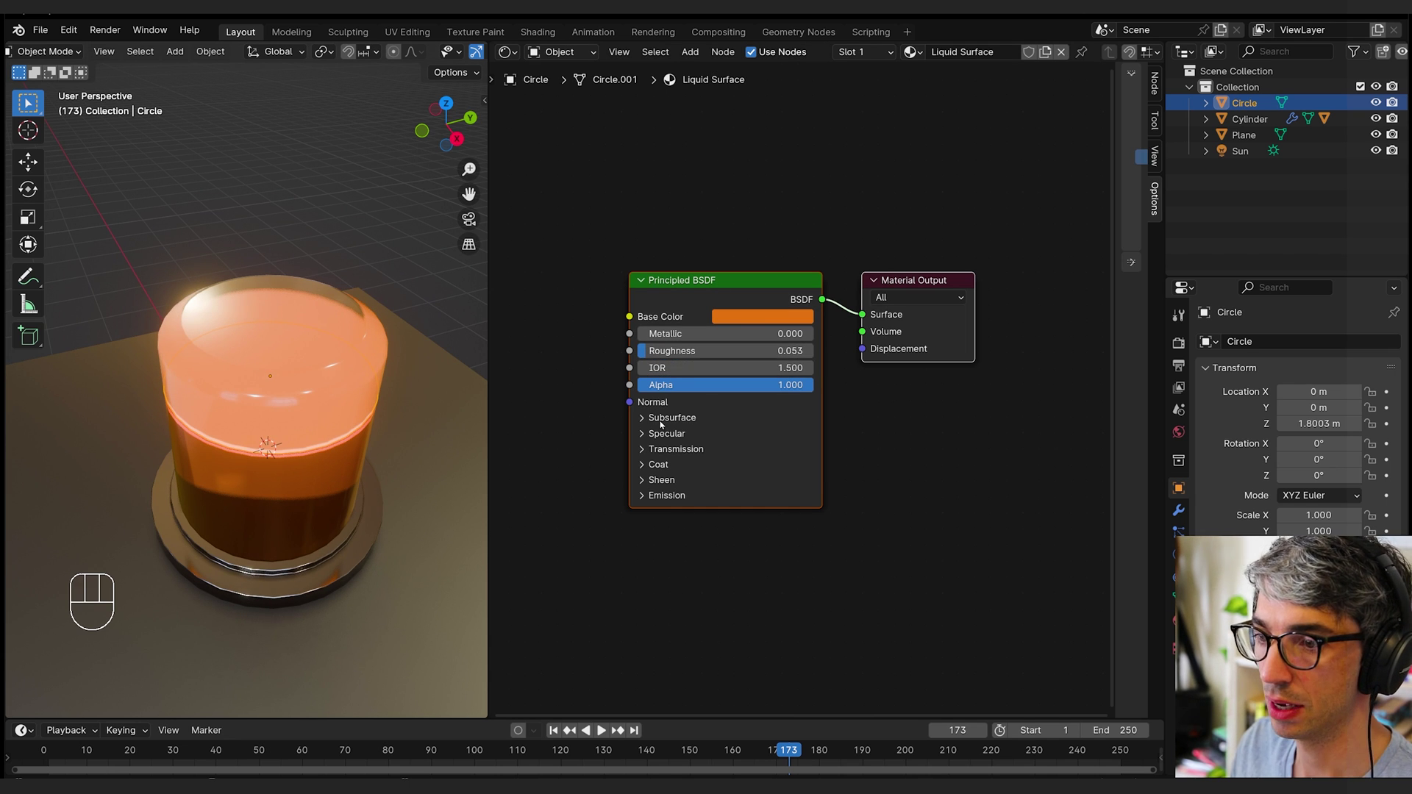
{"action": "left_click", "coordinate": [657, 451]}
{"action": "left_click_drag", "start_coordinate": [669, 468], "coordinate": [814, 469]}
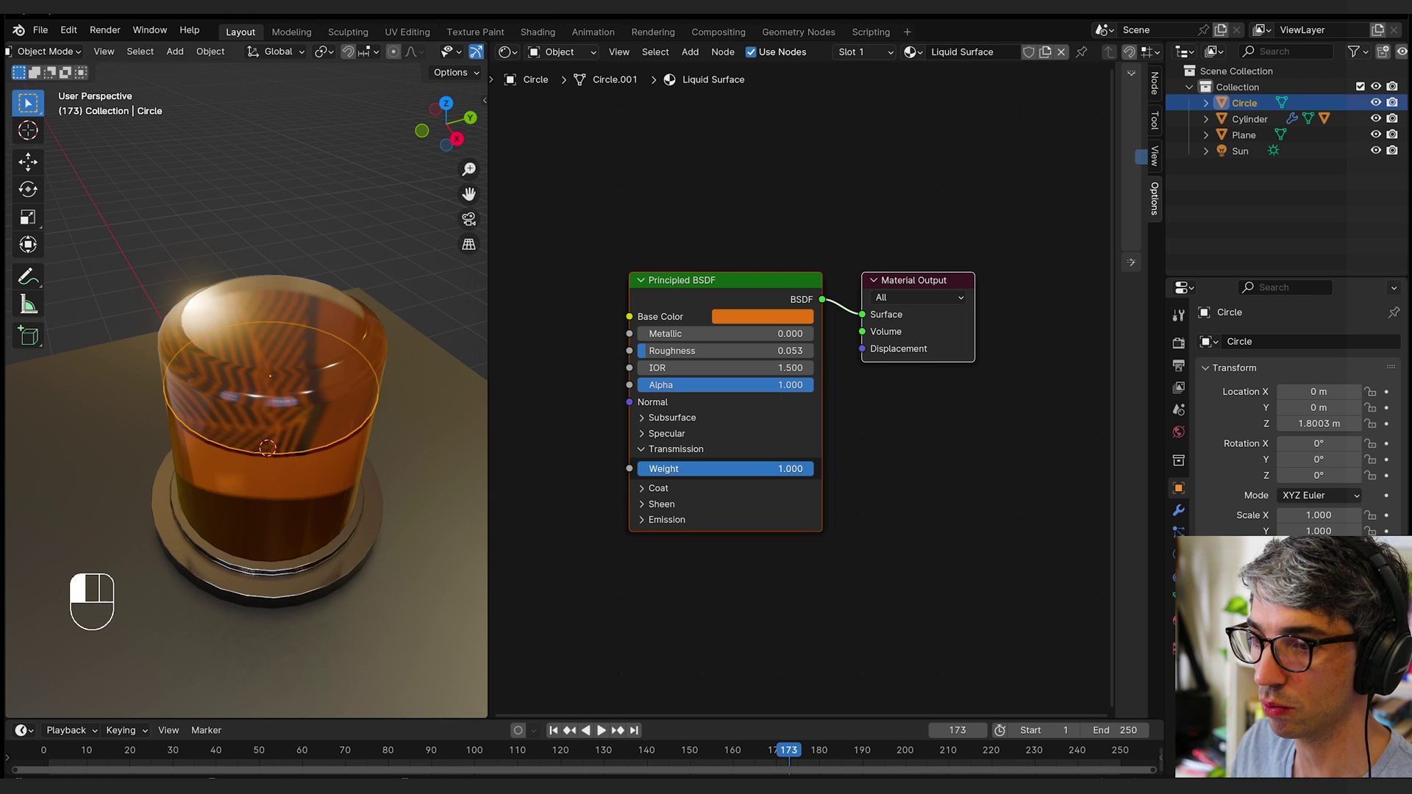
- Reveal the Liquid Surface material's settings and try Raytrace Refraction on it, switching the option back off
{"action": "middle_click_drag", "start_coordinate": [531, 475], "coordinate": [523, 431]}
{"action": "mouse_move", "coordinate": [390, 415]}
{"action": "middle_mouse_down"}
{"action": "mouse_move", "coordinate": [378, 358]}
{"action": "mouse_move", "coordinate": [391, 412]}
{"action": "mouse_move", "coordinate": [391, 394]}
{"action": "middle_mouse_up"}
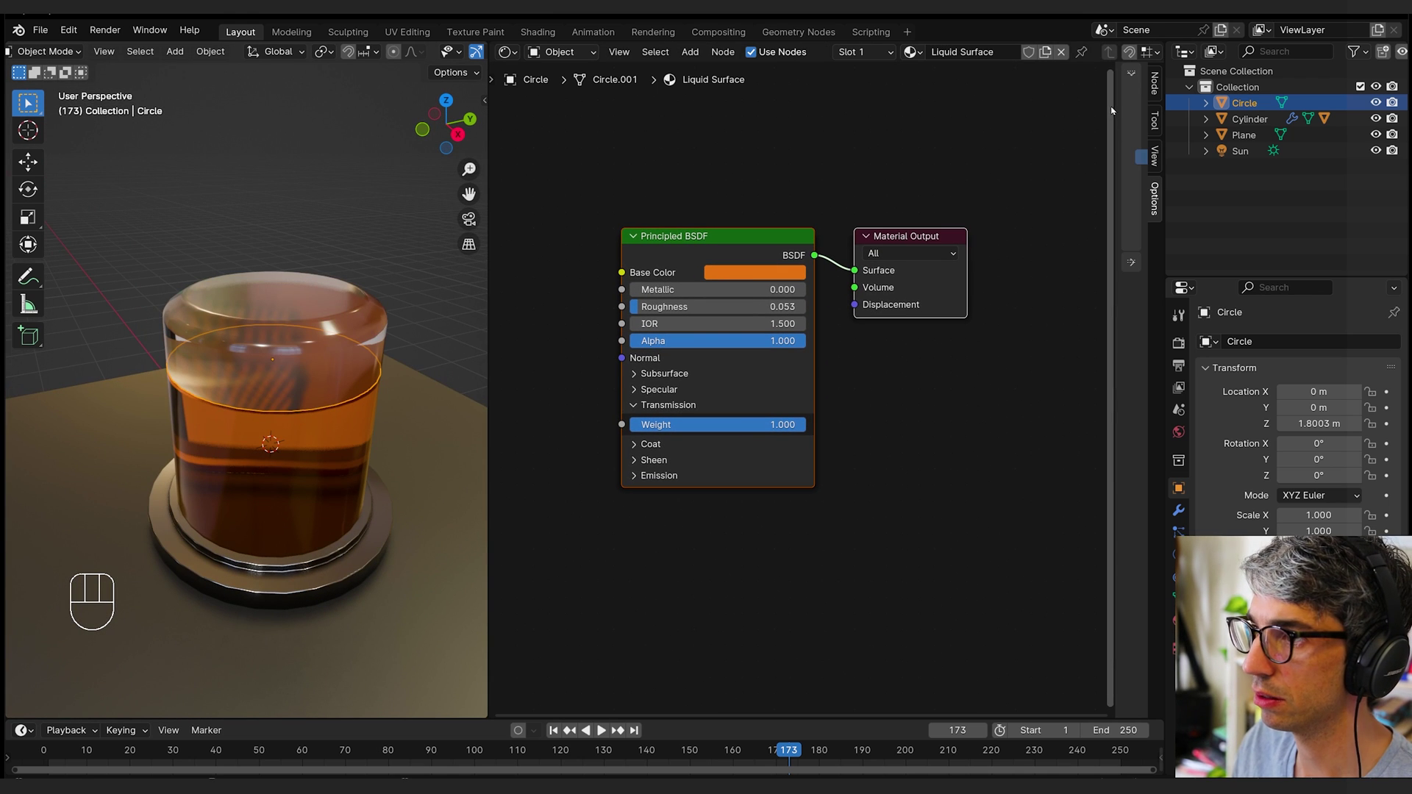
{"action": "left_click_drag", "start_coordinate": [1115, 104], "coordinate": [833, 221]}
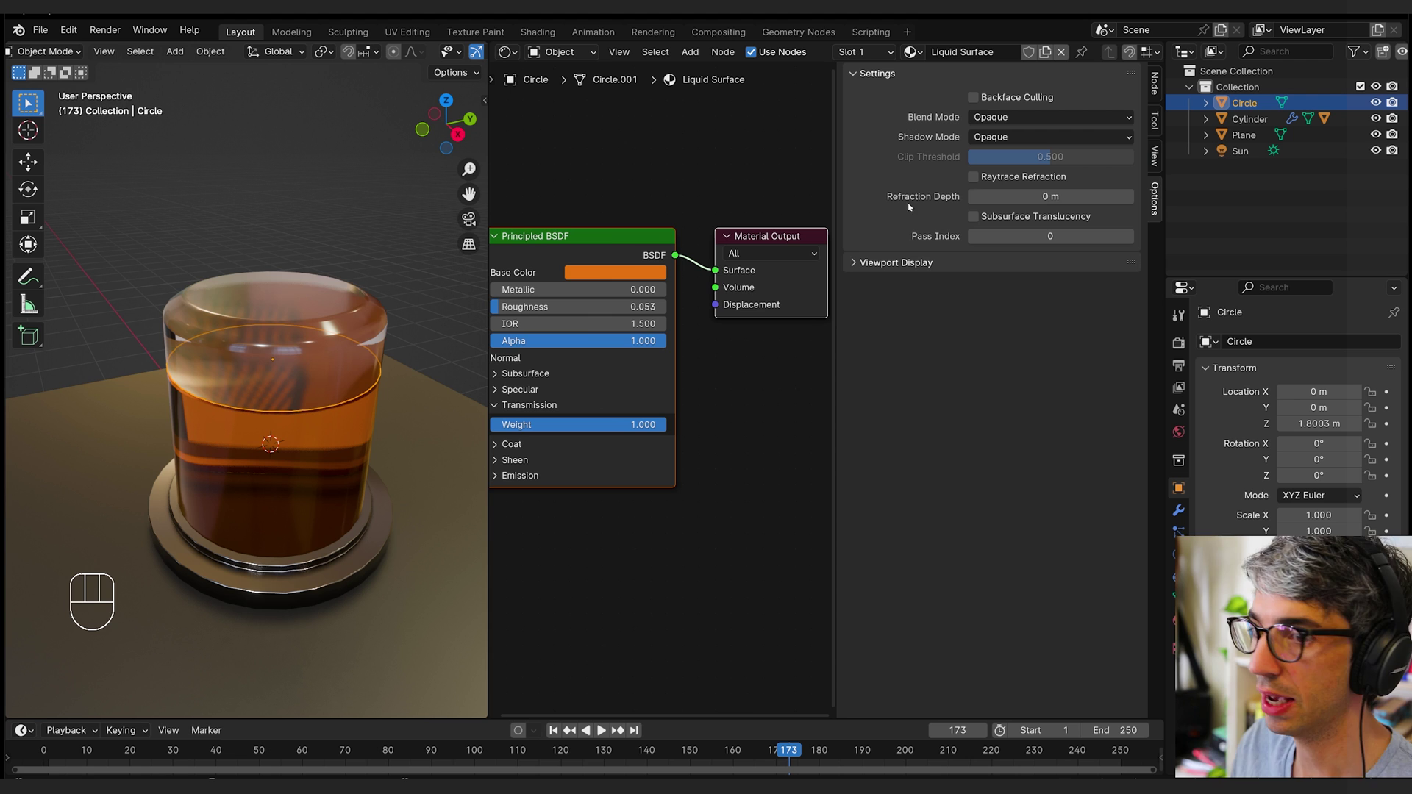
{"action": "left_click", "coordinate": [973, 177]}
{"action": "middle_click_drag", "start_coordinate": [309, 411], "coordinate": [314, 289]}
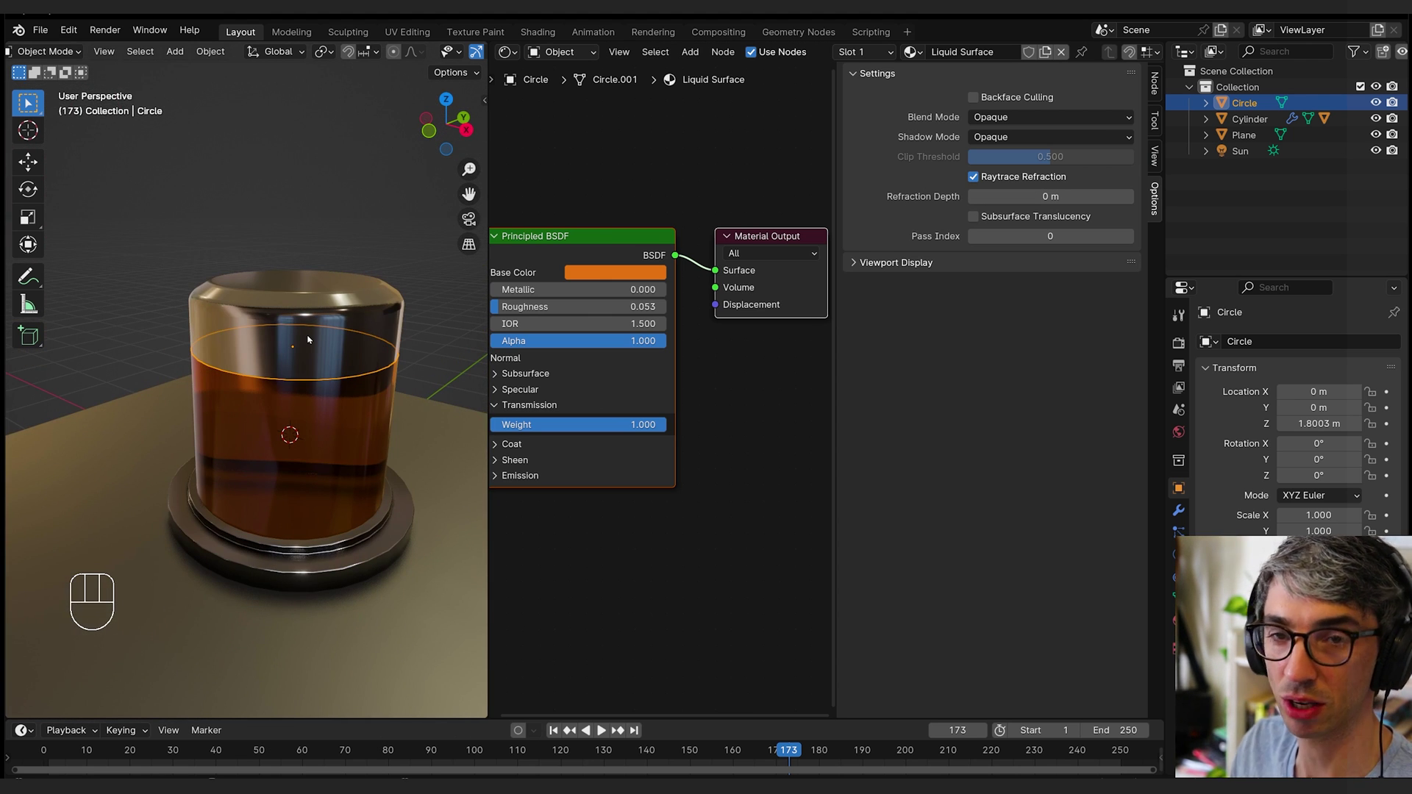
{"action": "left_click", "coordinate": [983, 179]}
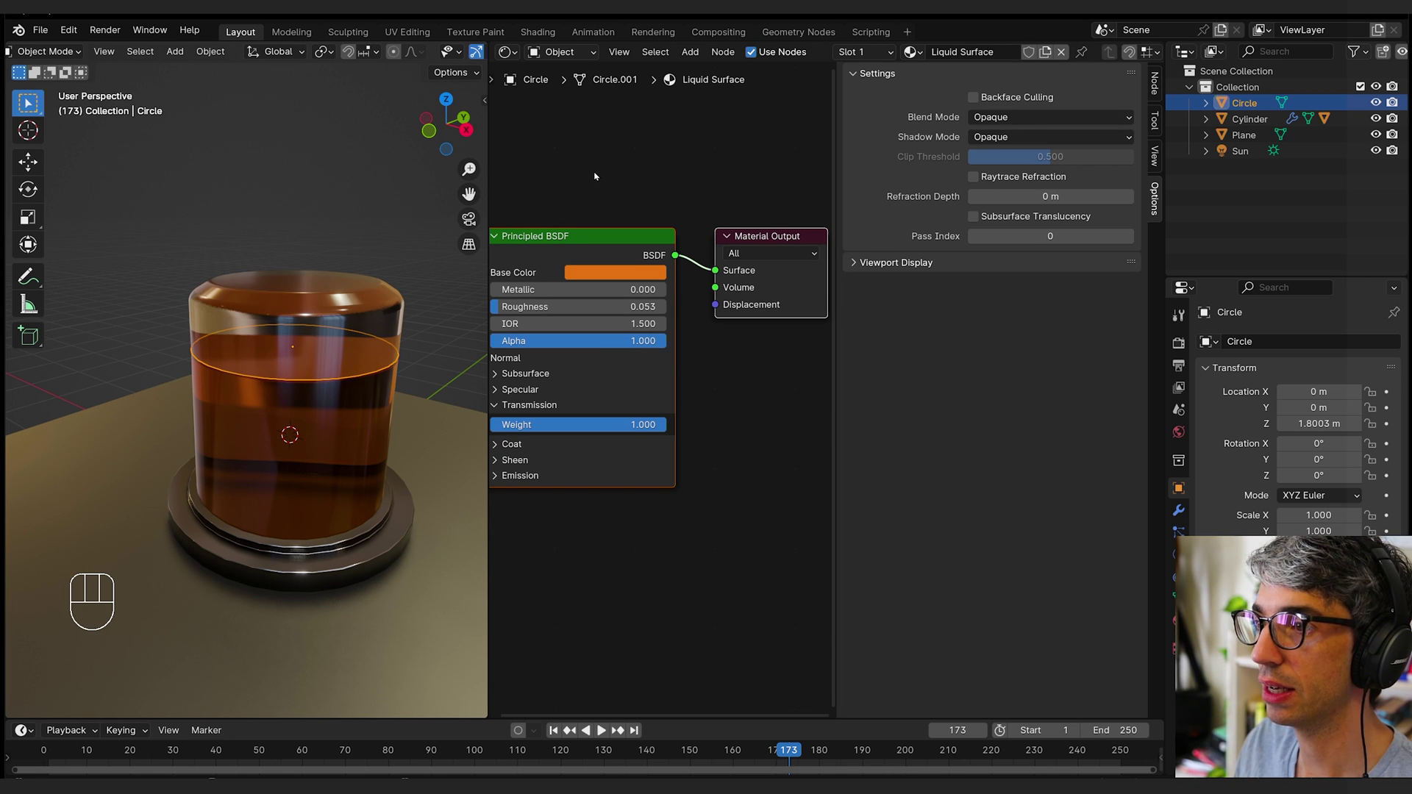
- Compare Alpha Blend with Alpha Hashed for the Liquid Surface material and set its Blend Mode and Shadow Mode to Alpha Hashed
{"action": "left_click_drag", "start_coordinate": [1023, 126], "coordinate": [1031, 173]}
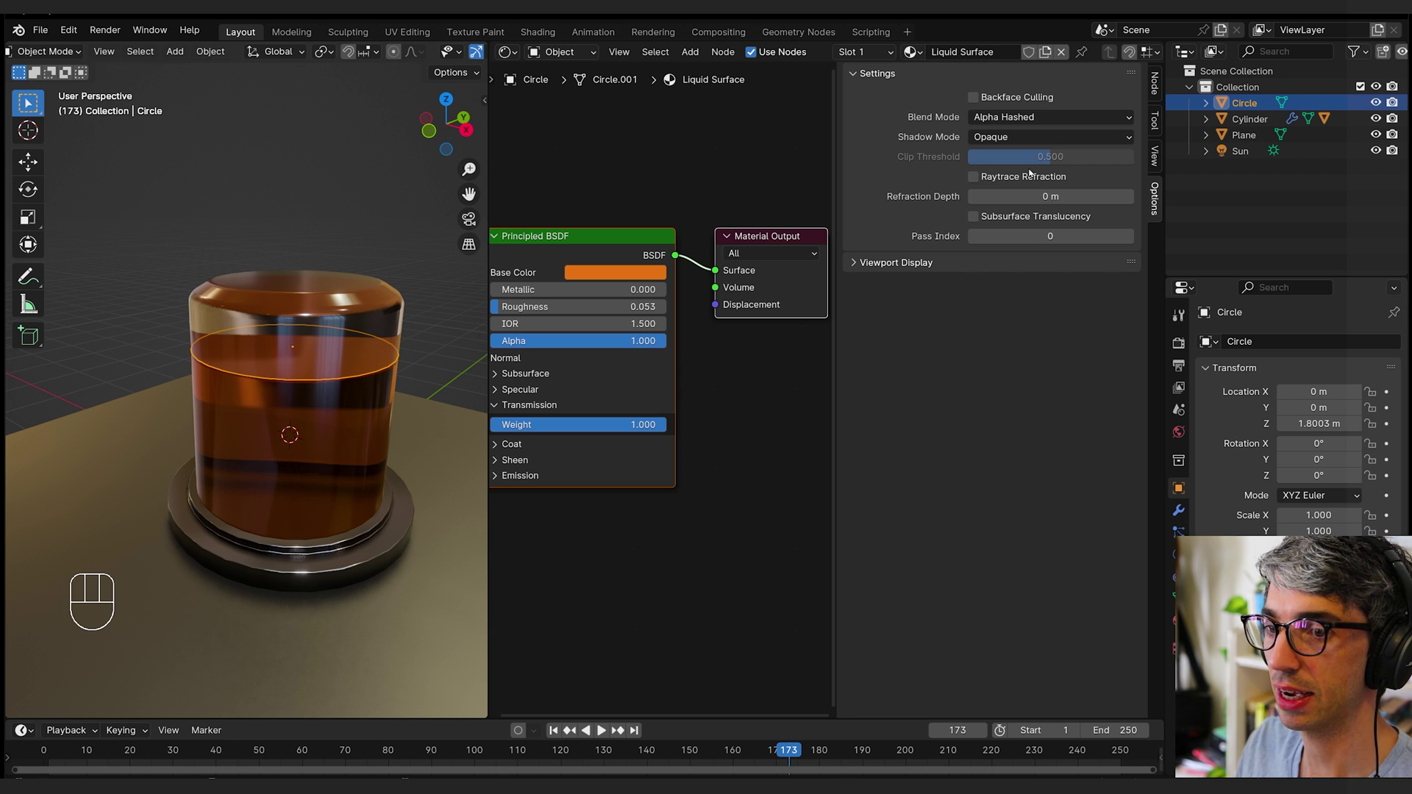
{"action": "left_click_drag", "start_coordinate": [1023, 119], "coordinate": [1066, 189]}
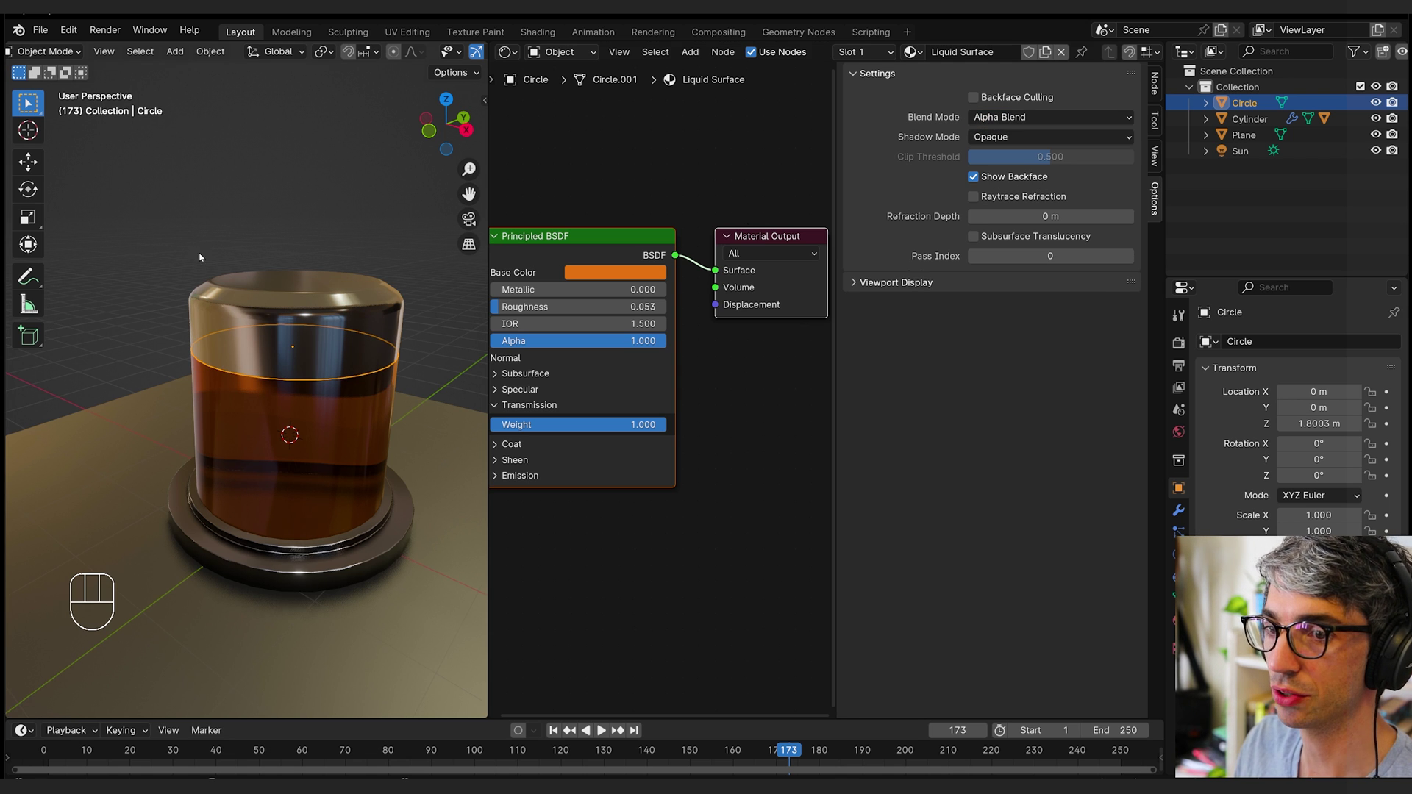
{"action": "left_click", "coordinate": [972, 178]}
{"action": "left_click_drag", "start_coordinate": [1012, 119], "coordinate": [1027, 212]}
{"action": "middle_click_drag", "start_coordinate": [529, 167], "coordinate": [710, 214]}
{"action": "middle_click_drag", "start_coordinate": [290, 235], "coordinate": [366, 264]}
{"action": "key", "text": "alt+a"}
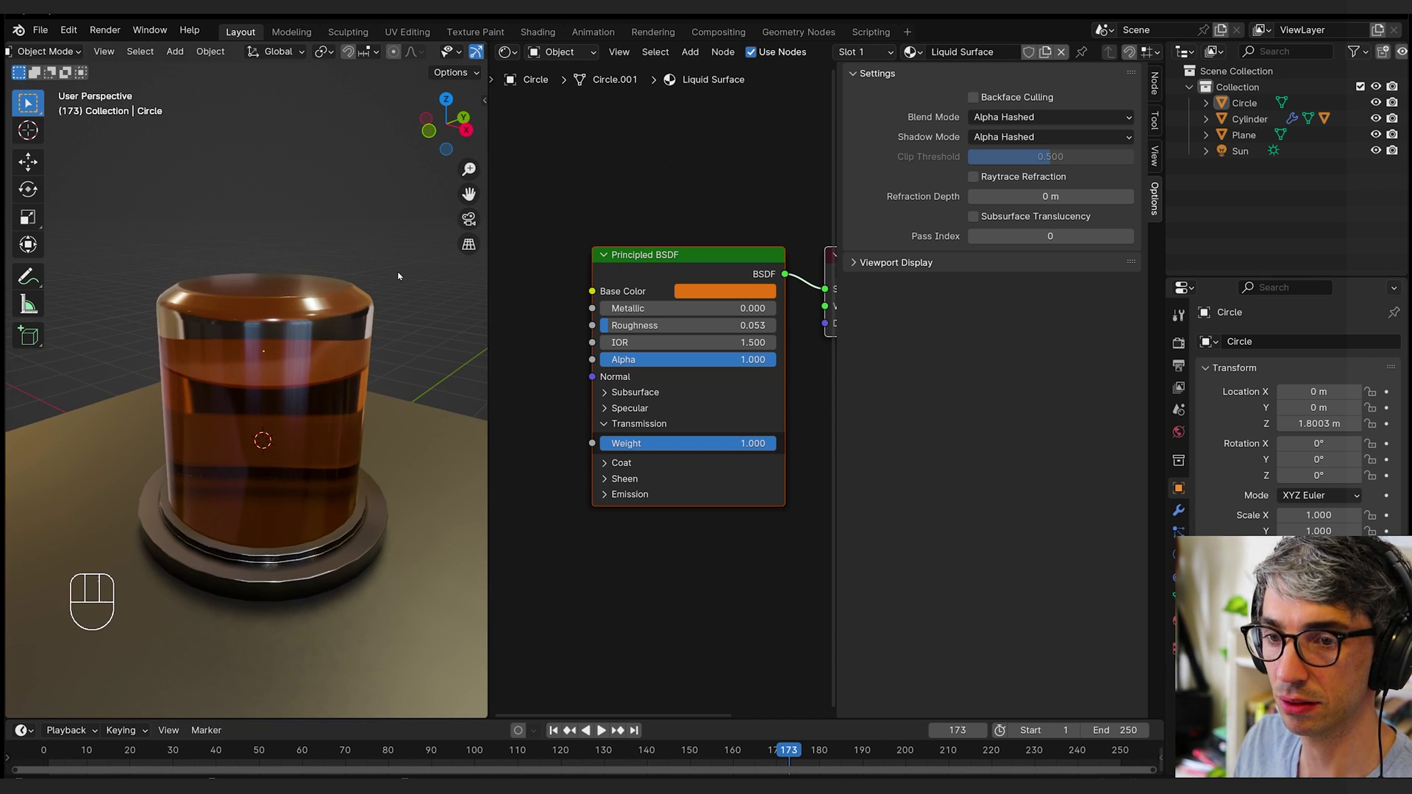
- Add a Subdivision Surface modifier to the circle with 3 viewport levels and 3 render levels
{"action": "left_click", "coordinate": [1260, 109]}
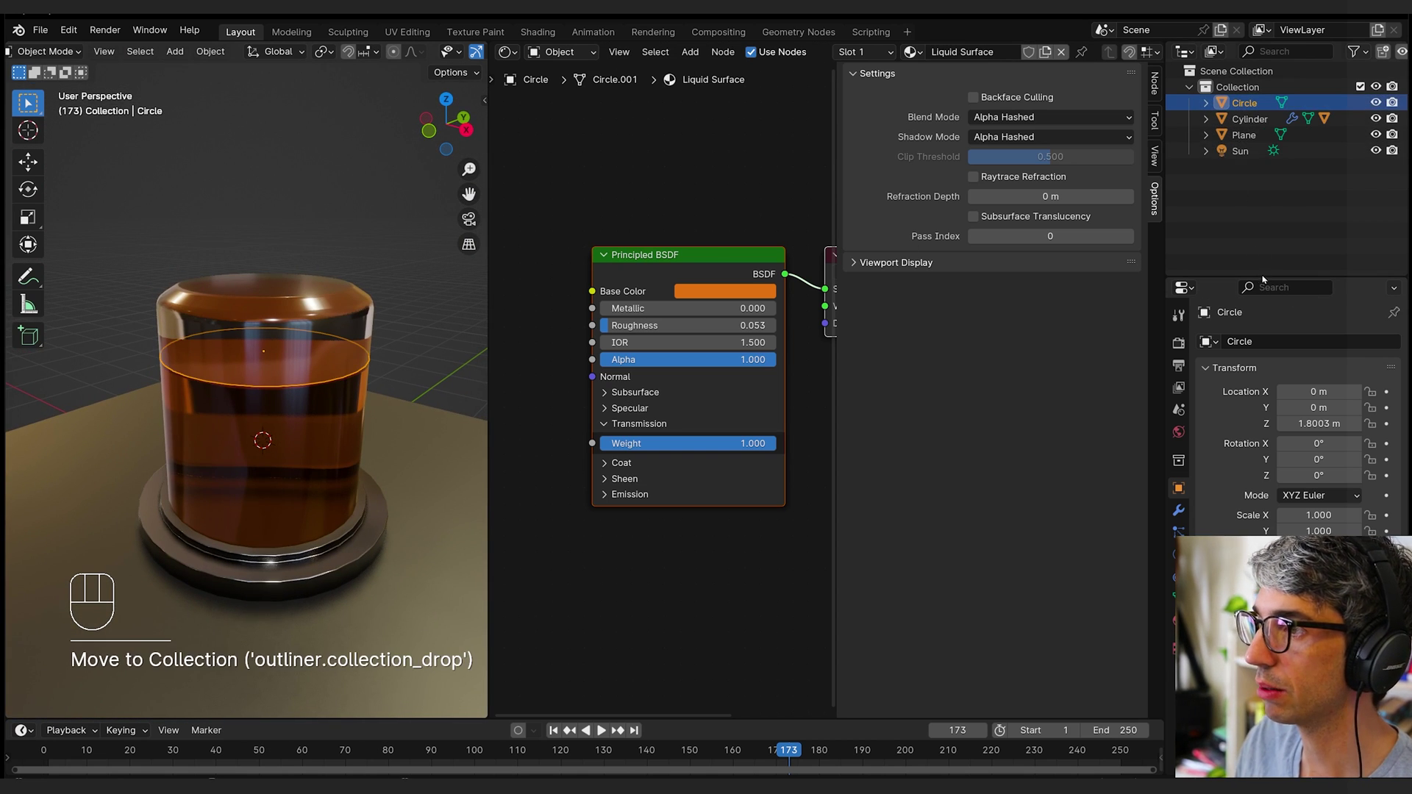
{"action": "left_click", "coordinate": [1178, 511]}
{"action": "left_click", "coordinate": [1288, 342]}
{"action": "type", "text": "s"}
{"action": "left_click", "coordinate": [1287, 367]}
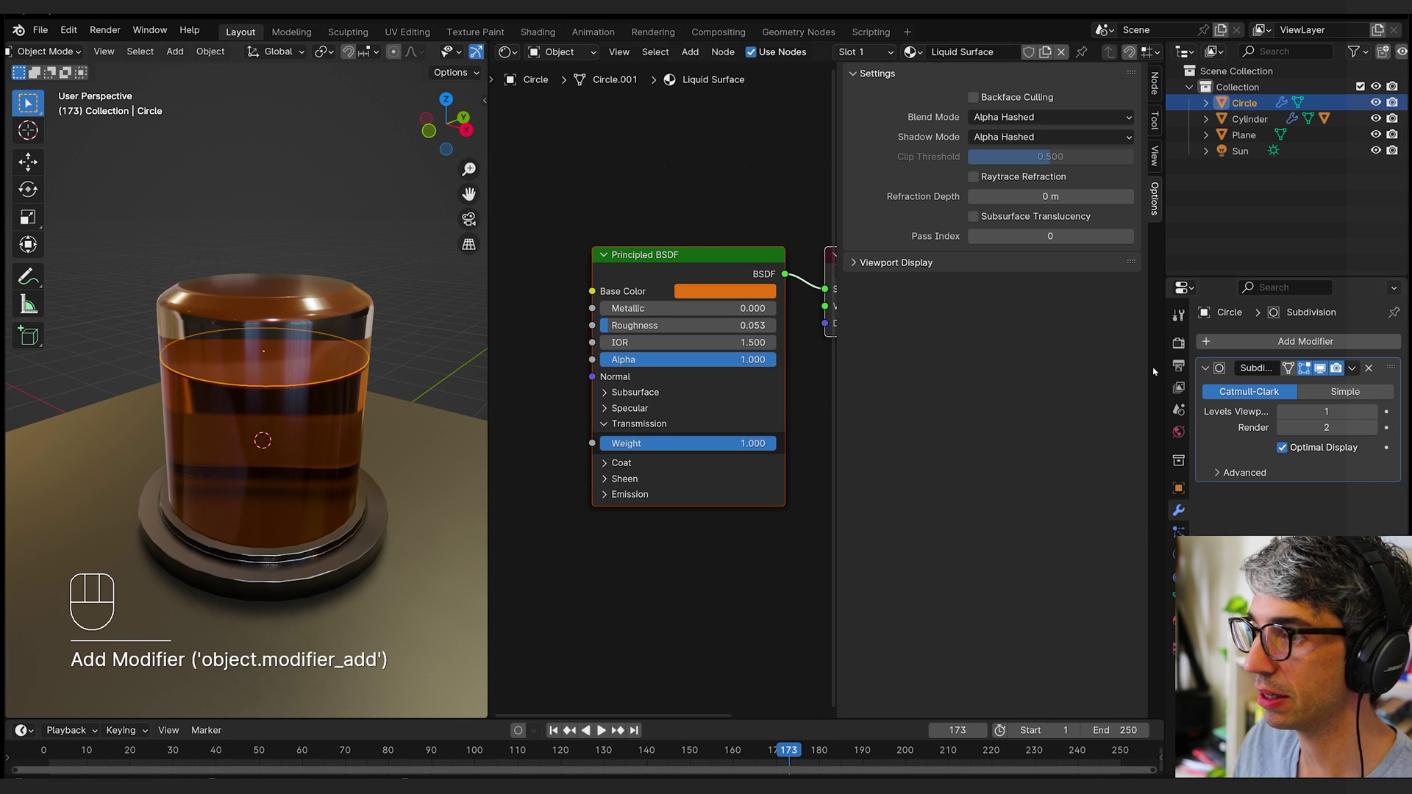
{"action": "left_click", "coordinate": [1372, 412]}
{"action": "left_click", "coordinate": [1372, 412]}
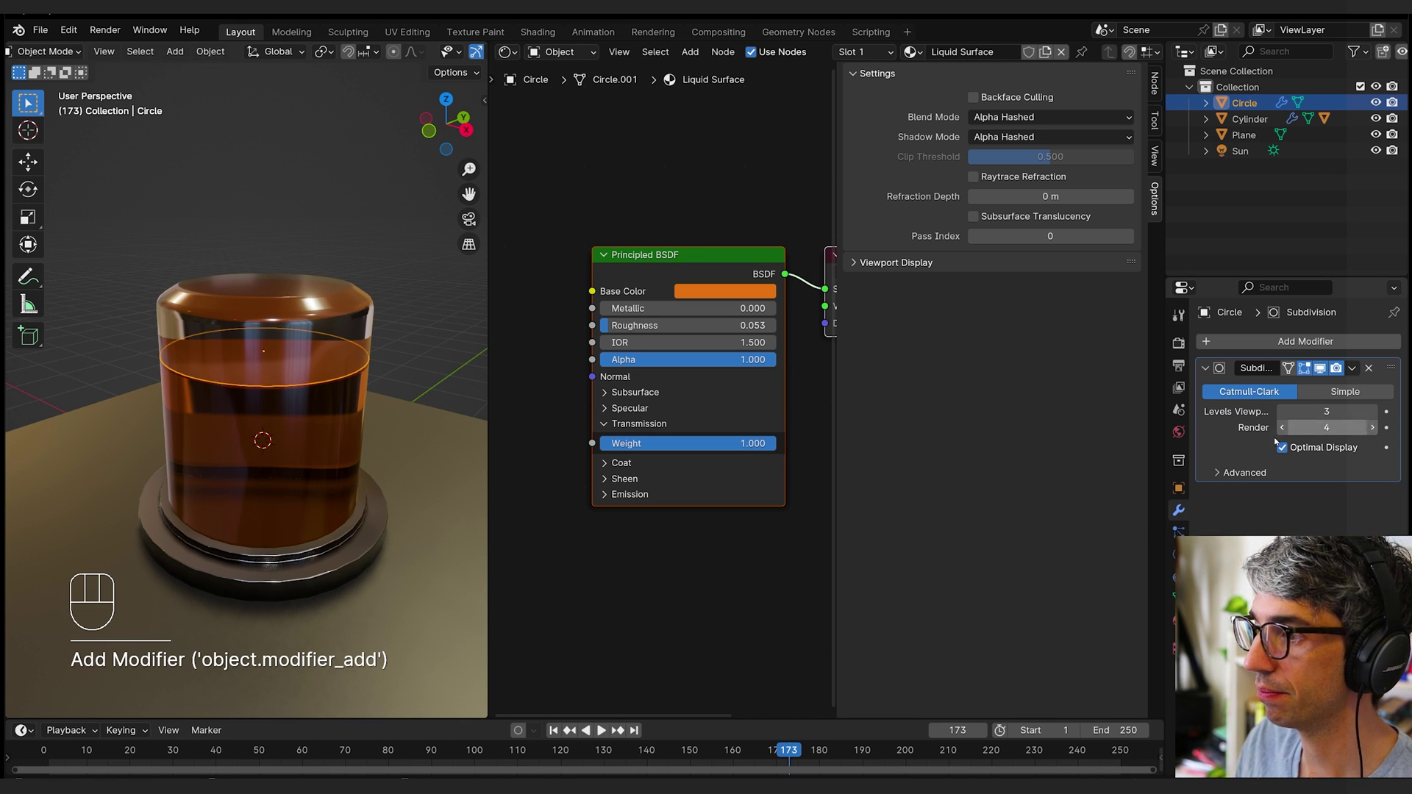
{"action": "left_click", "coordinate": [1371, 427]}
- Add a Displace modifier to the circle and give it a new texture of type Clouds
{"action": "left_click", "coordinate": [1254, 341]}
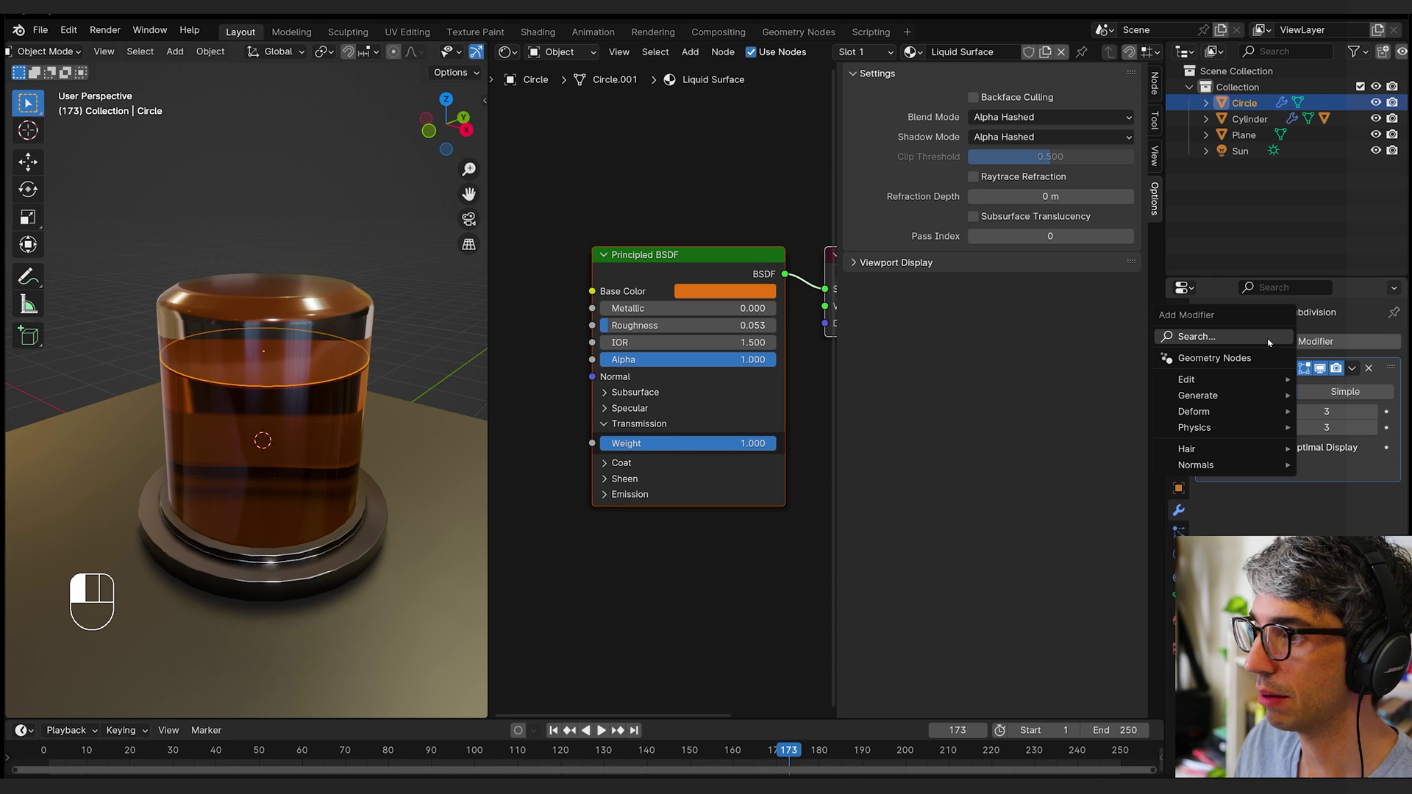
{"action": "type", "text": "d"}
{"action": "left_click", "coordinate": [1138, 369]}
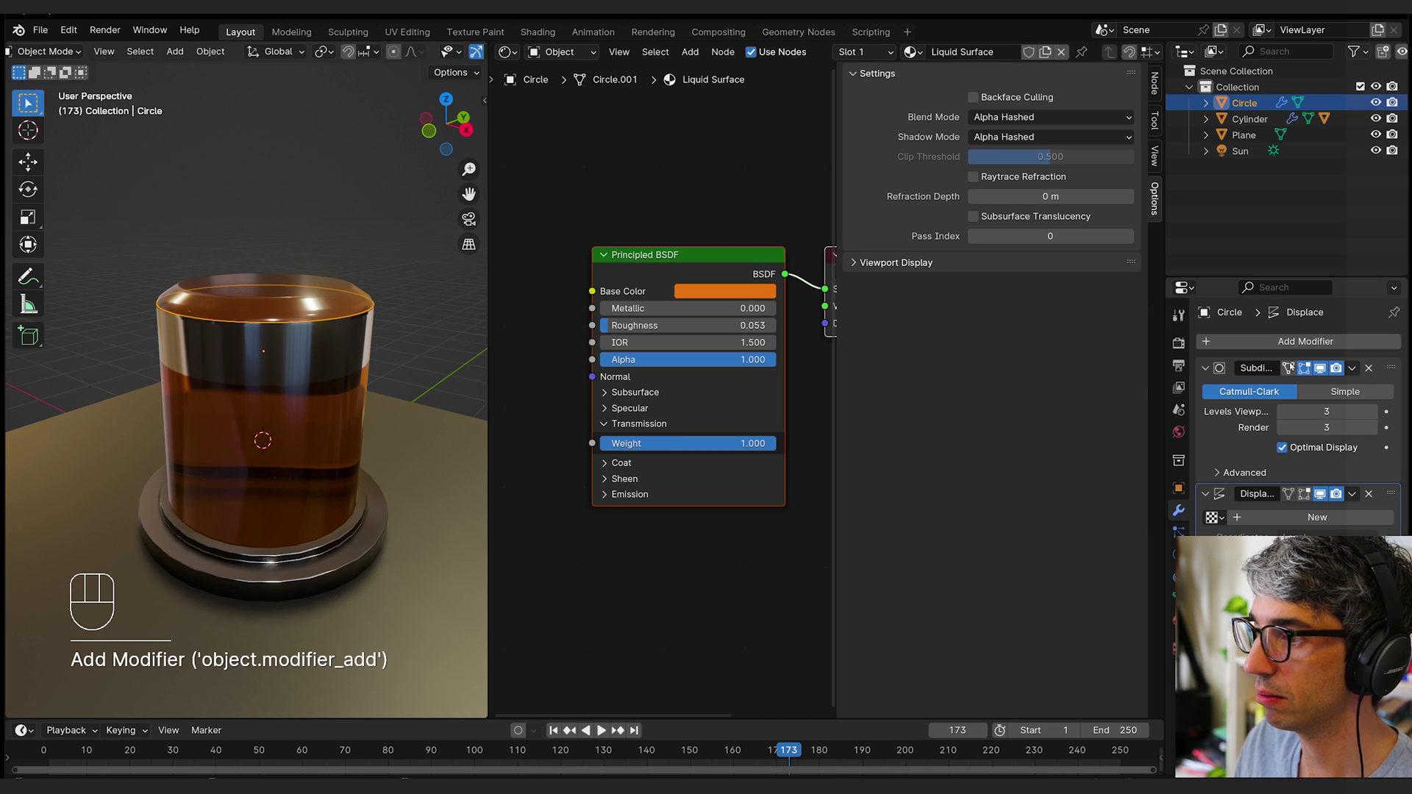
{"action": "left_click", "coordinate": [1275, 514]}
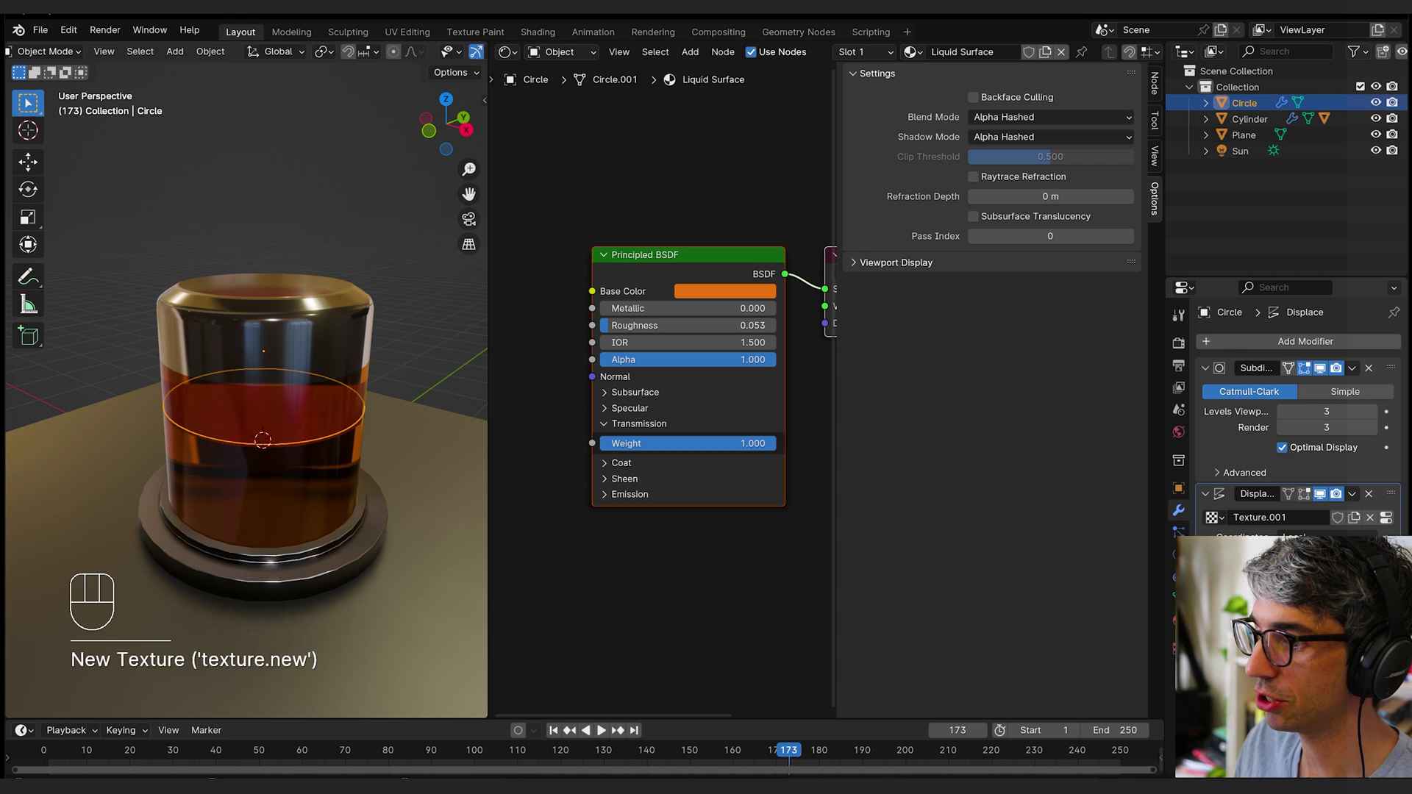
{"action": "left_click", "coordinate": [1386, 518]}
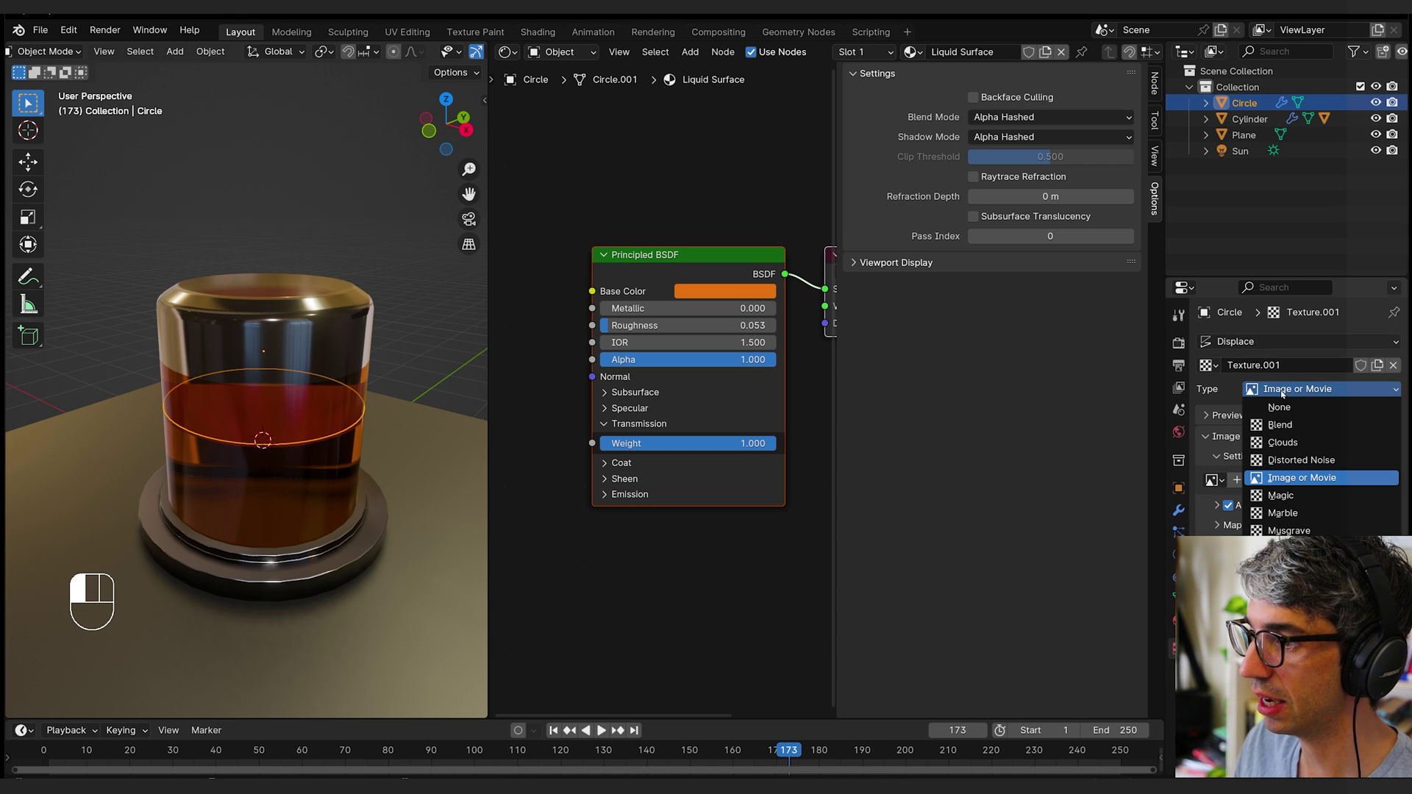
{"action": "left_click", "coordinate": [1297, 443]}
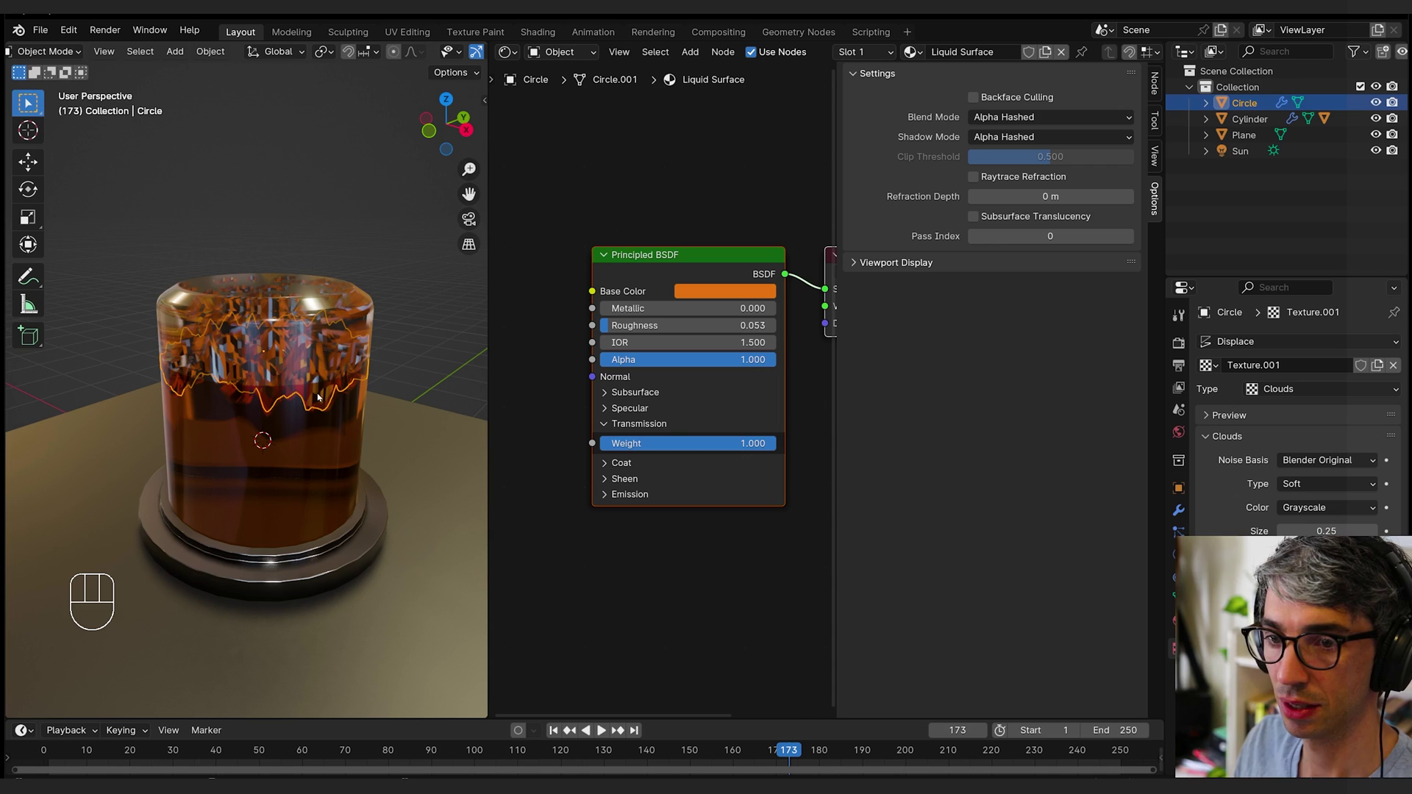
- Shade the liquid surface circle smooth and set the size of its Clouds displacement texture to about 1.51
{"action": "right_click", "coordinate": [308, 355]}
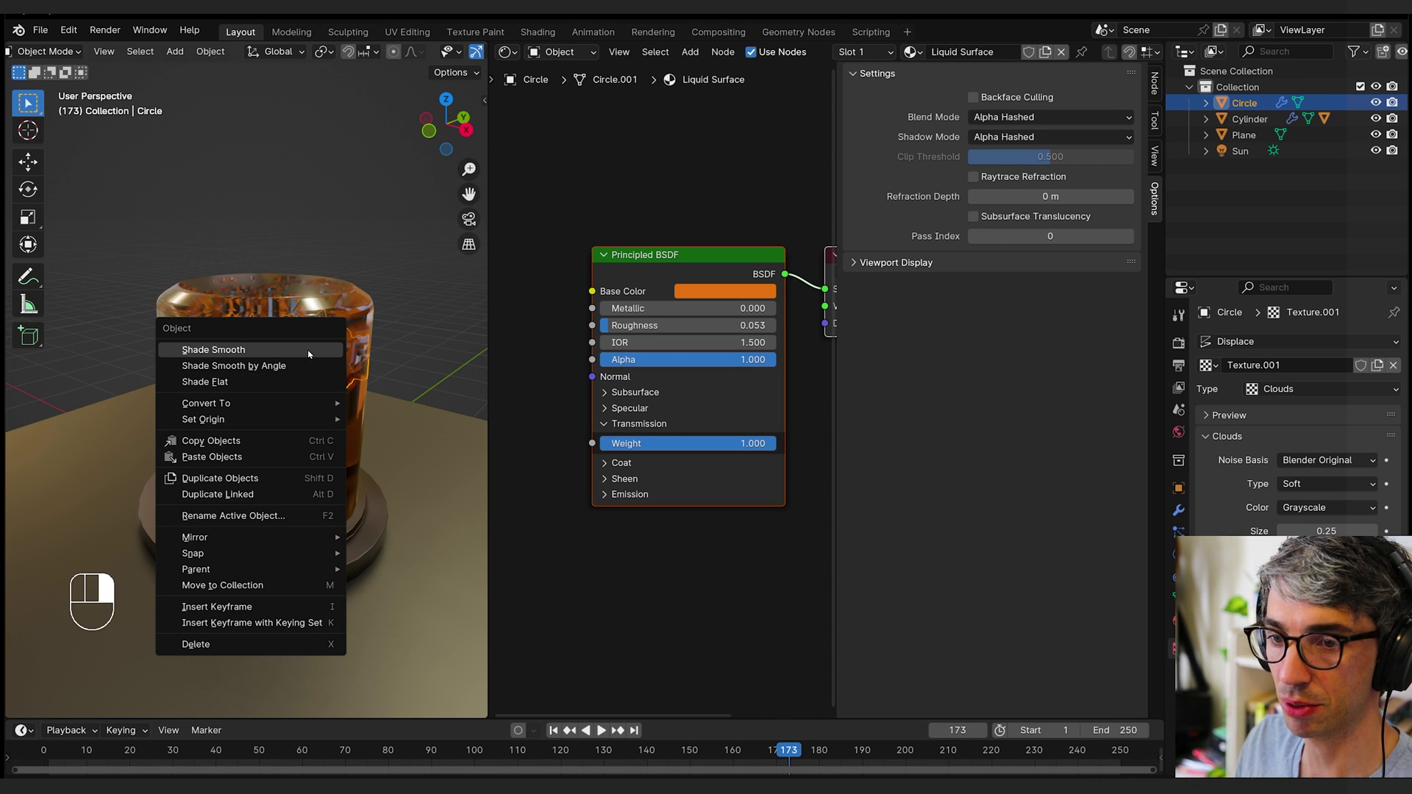
{"action": "left_click", "coordinate": [306, 353]}
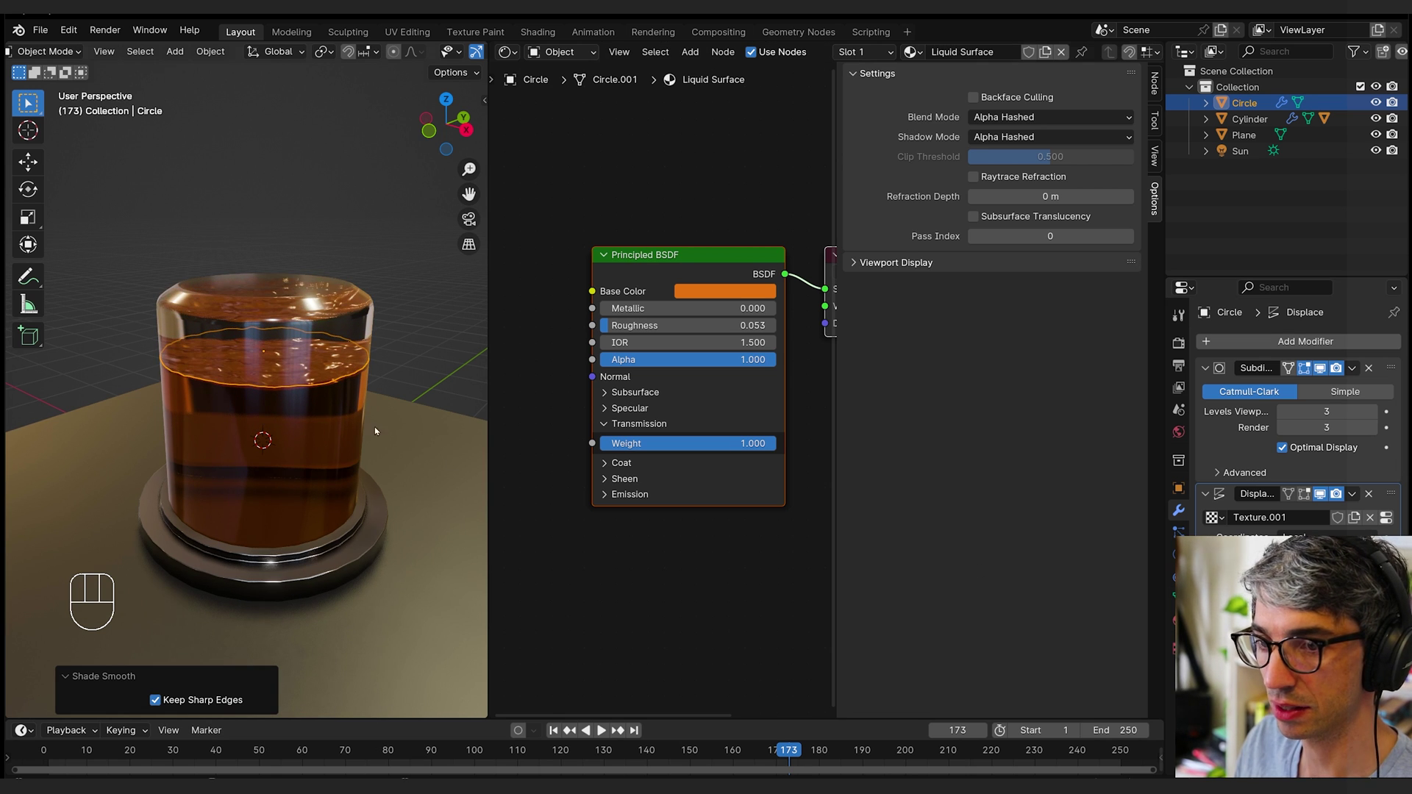
{"action": "middle_click_drag", "start_coordinate": [375, 431], "coordinate": [355, 393]}
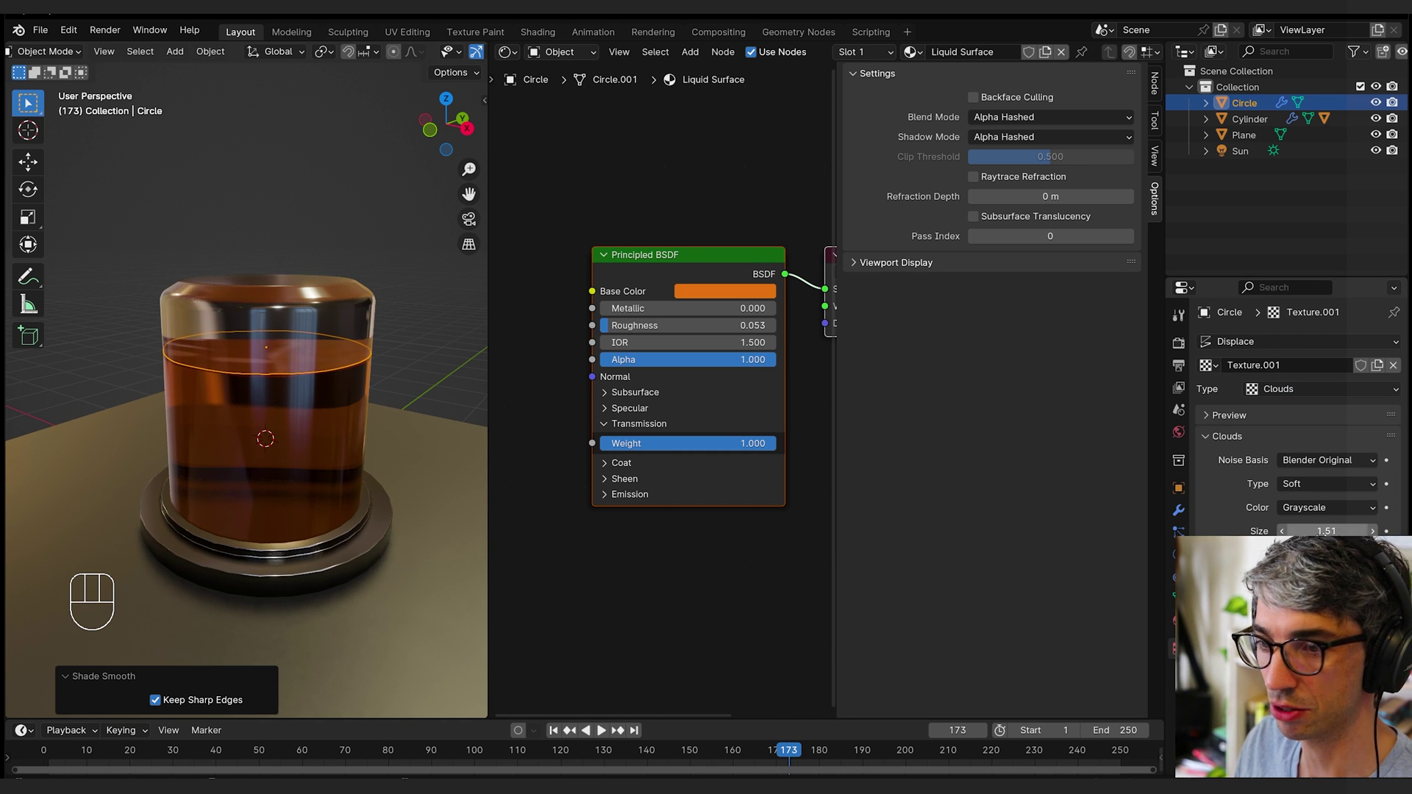
{"action": "left_click", "coordinate": [1178, 510]}
{"action": "left_click", "coordinate": [278, 429]}
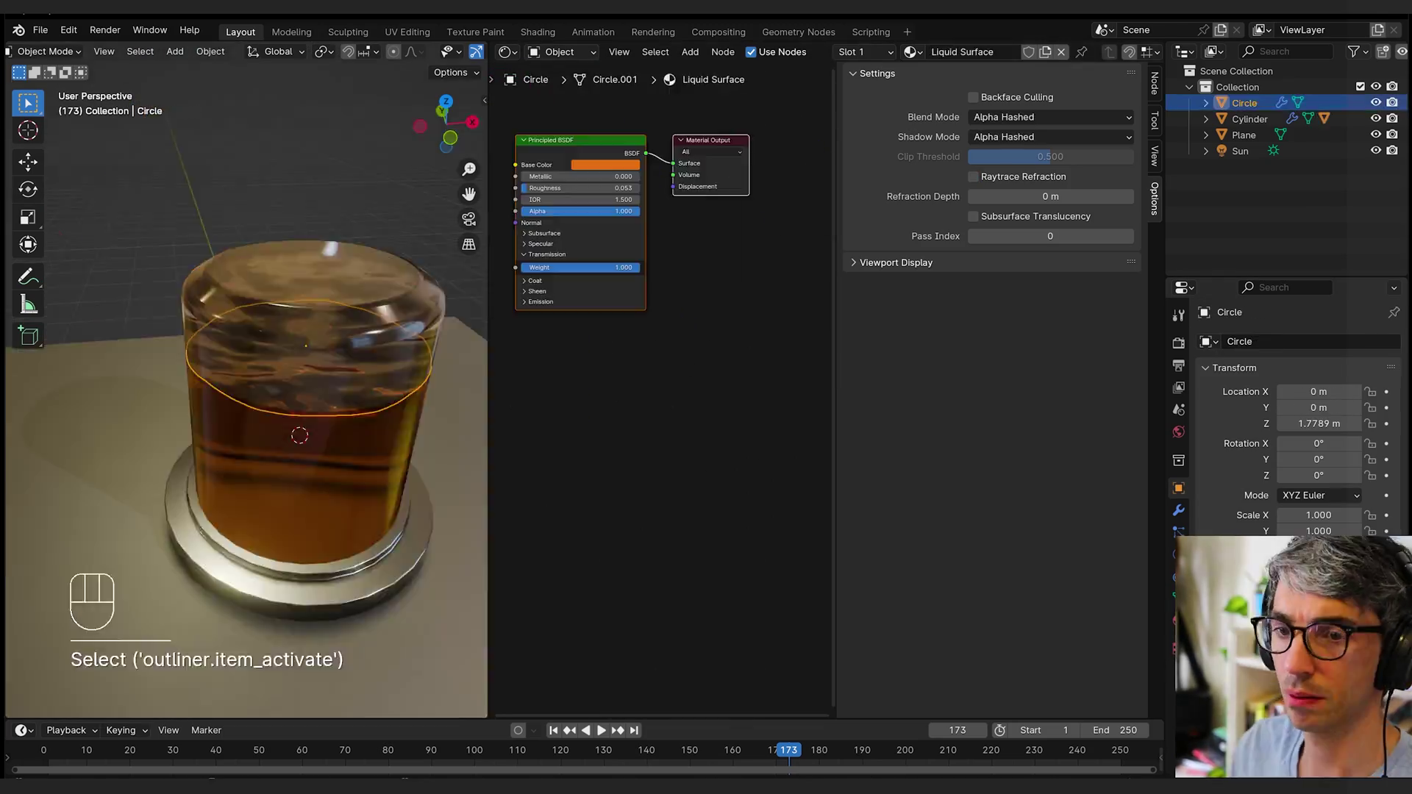
- Model a two-lobed brain from a sphere flattened to 0.645 in Z and give it a new material
{"action": "key", "text": "shift+a"}
{"action": "key", "text": "s"}
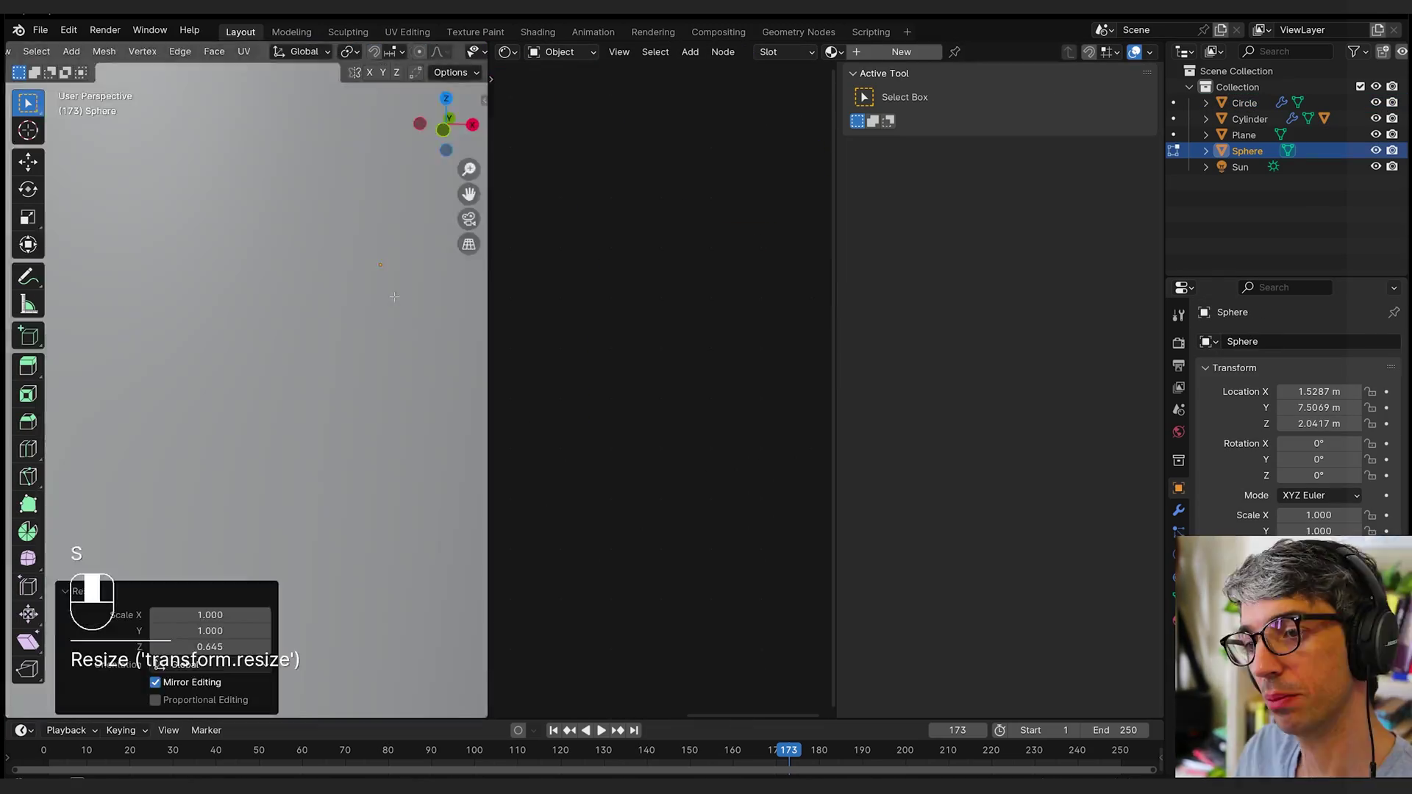
{"action": "key", "text": "F3"}
{"action": "key", "text": "s"}
{"action": "key", "text": "Tab"}
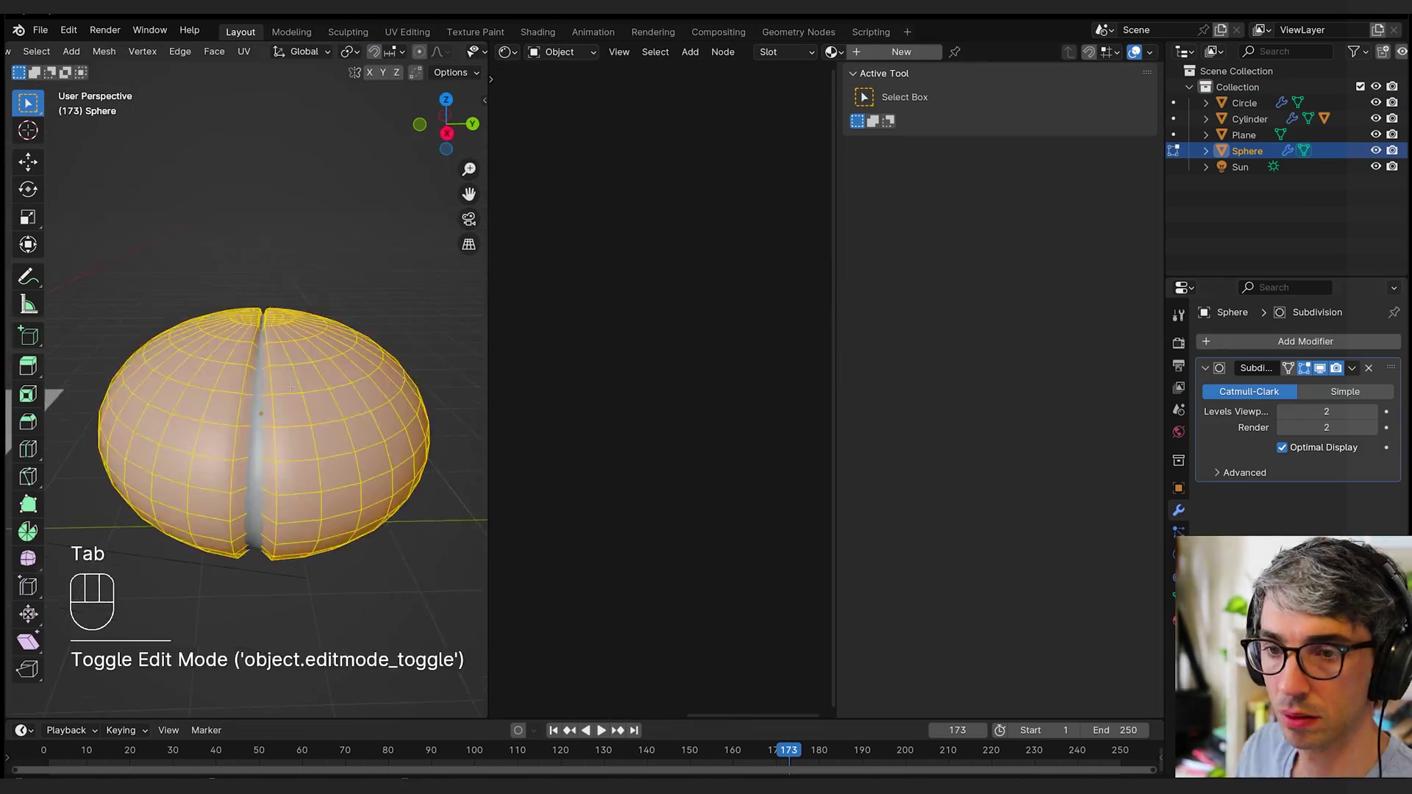
{"action": "left_click", "coordinate": [901, 52]}
{"action": "left_click_drag", "start_coordinate": [780, 345], "coordinate": [831, 346]}
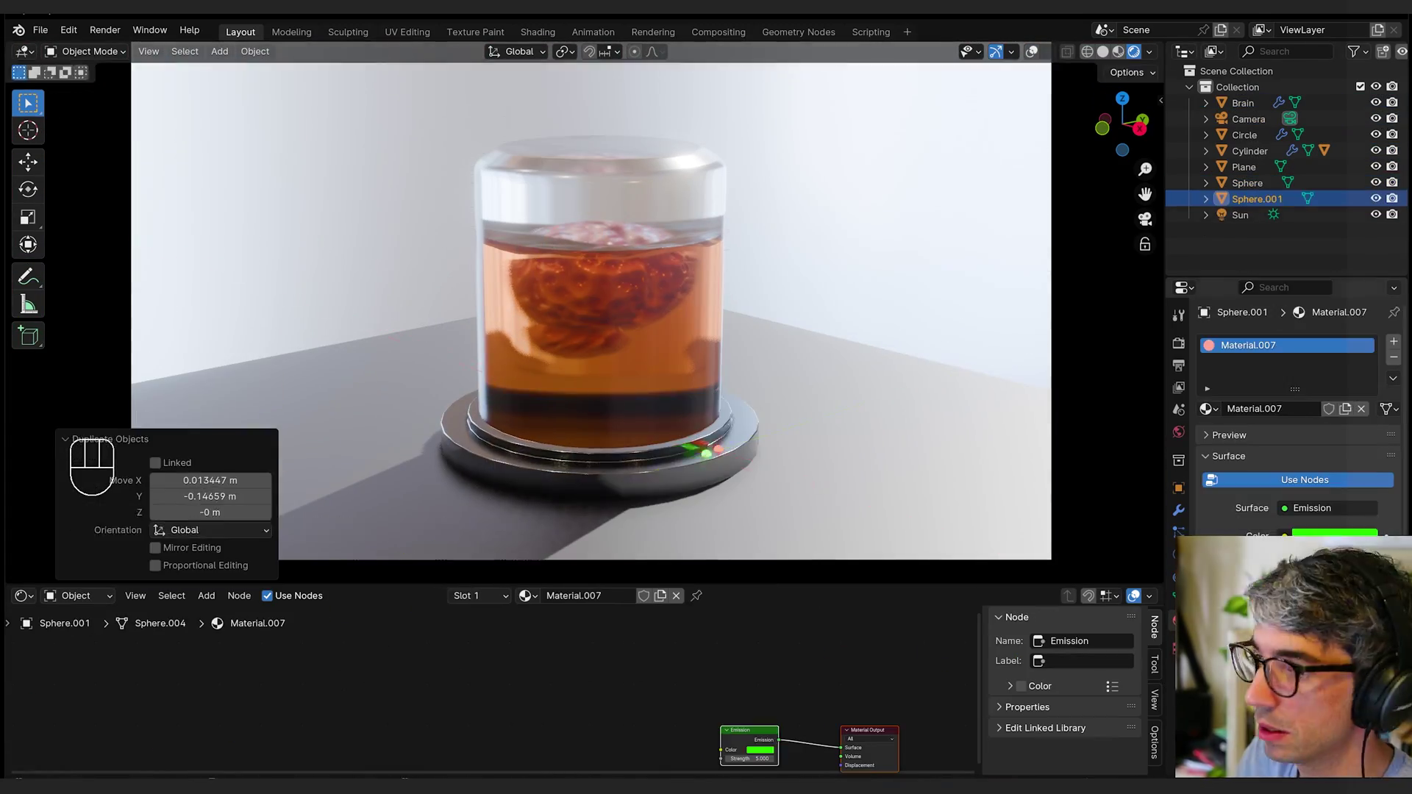
- Give a rectangular panel on the side of the jar's base its own bright material and view it through the camera
{"action": "key", "text": "Tab"}
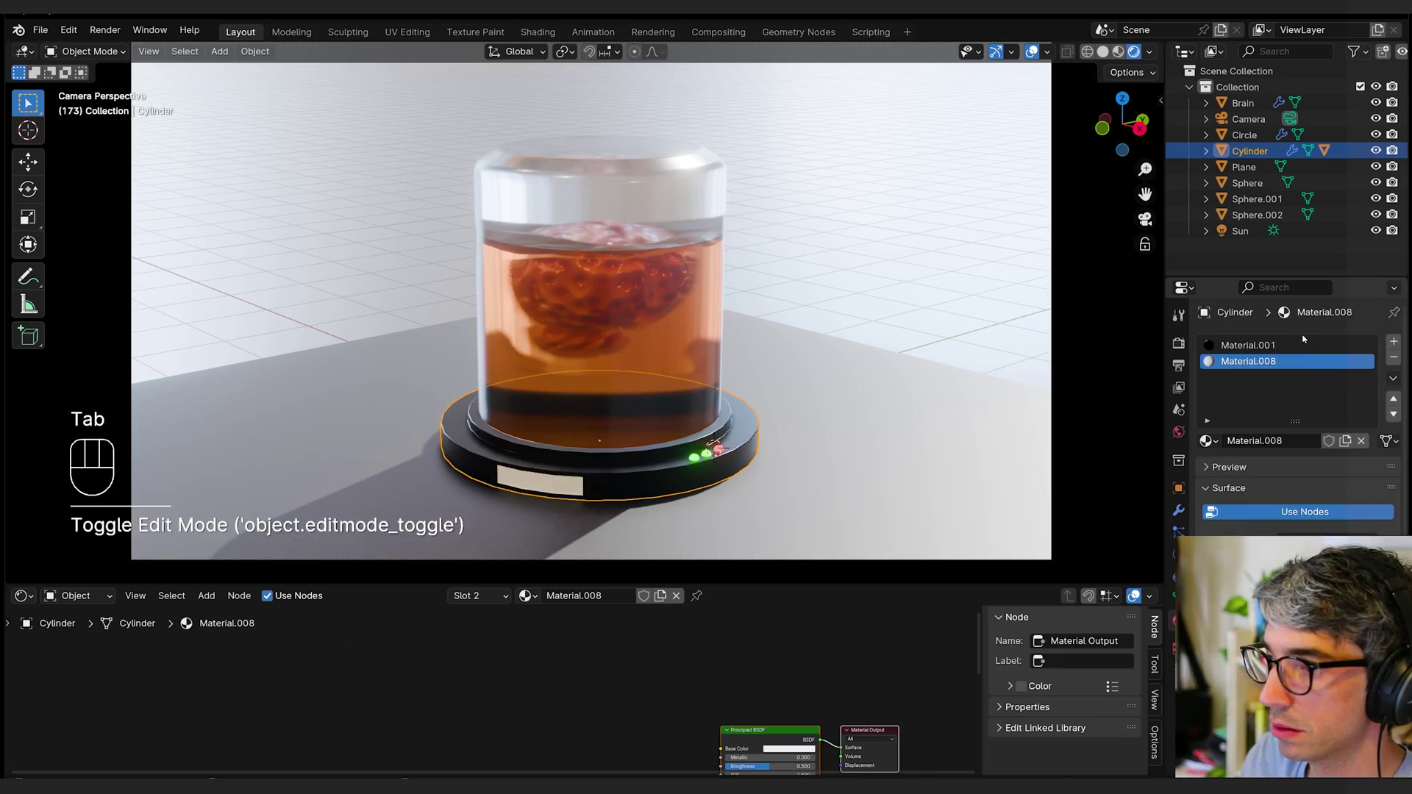
{"action": "key", "text": "Tab"}
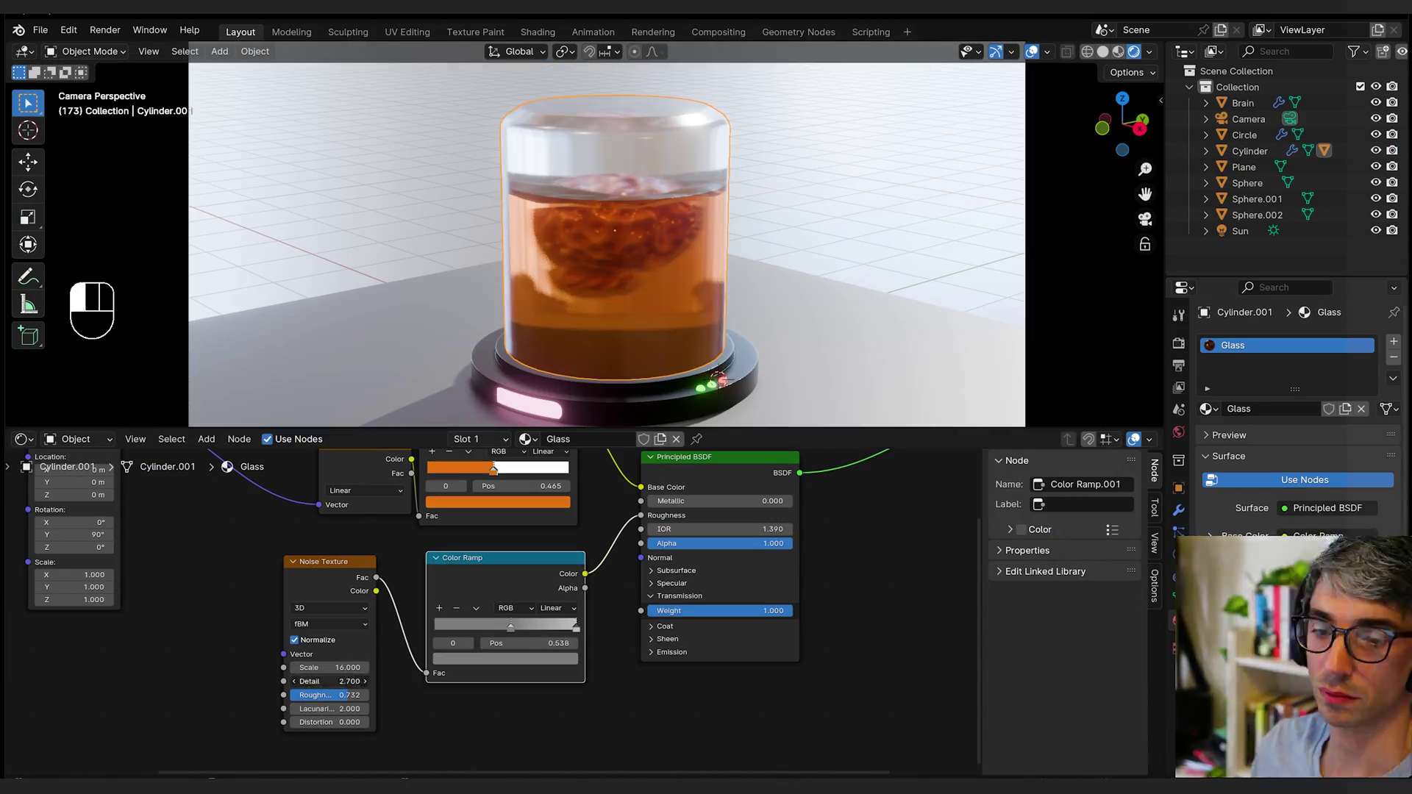
{"action": "key", "text": "KP_0"}
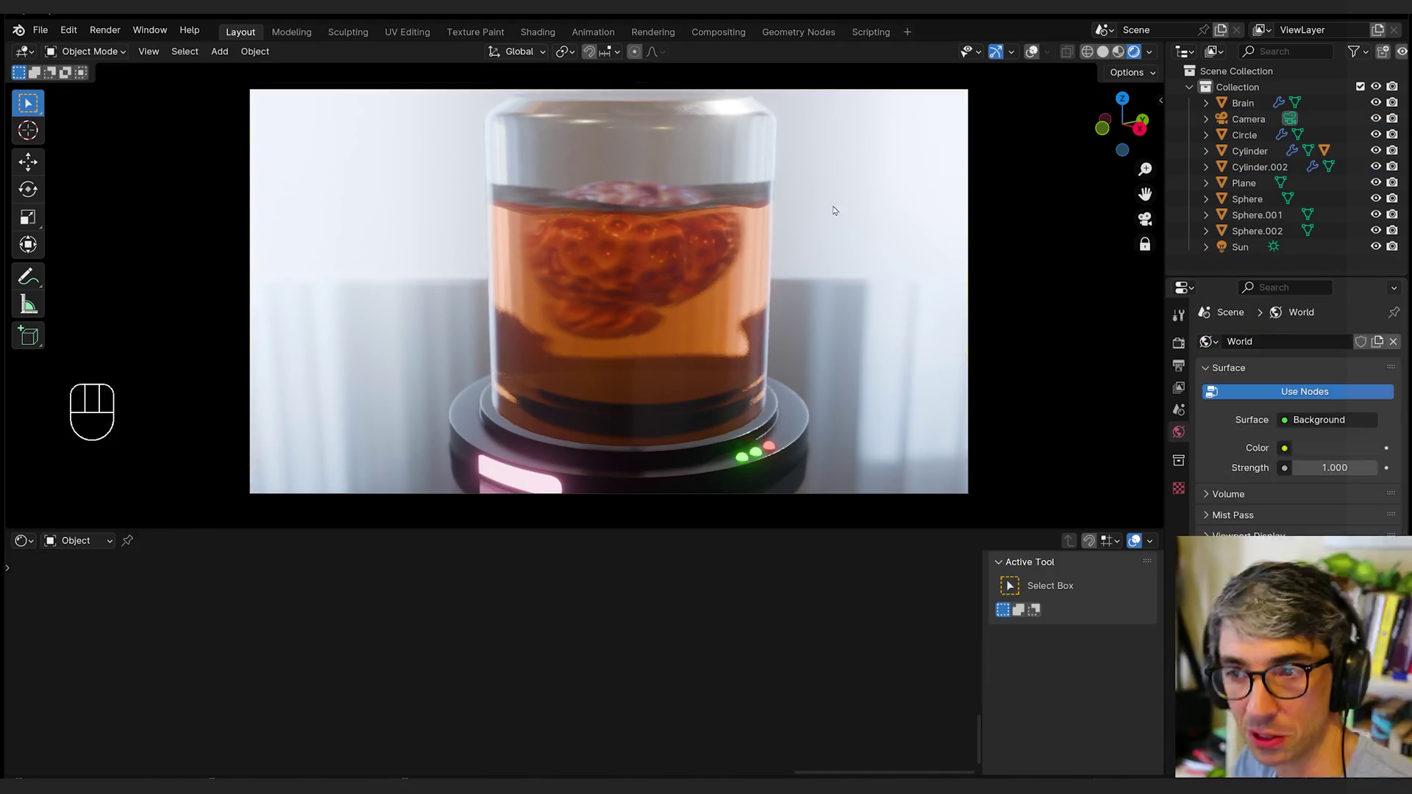
- Model a probe object and scatter instances of it over the brain's surface with geometry nodes, aligned to the normals
{"action": "key", "text": "Tab"}
{"action": "key", "text": "KP_0"}
{"action": "key", "text": "Tab"}
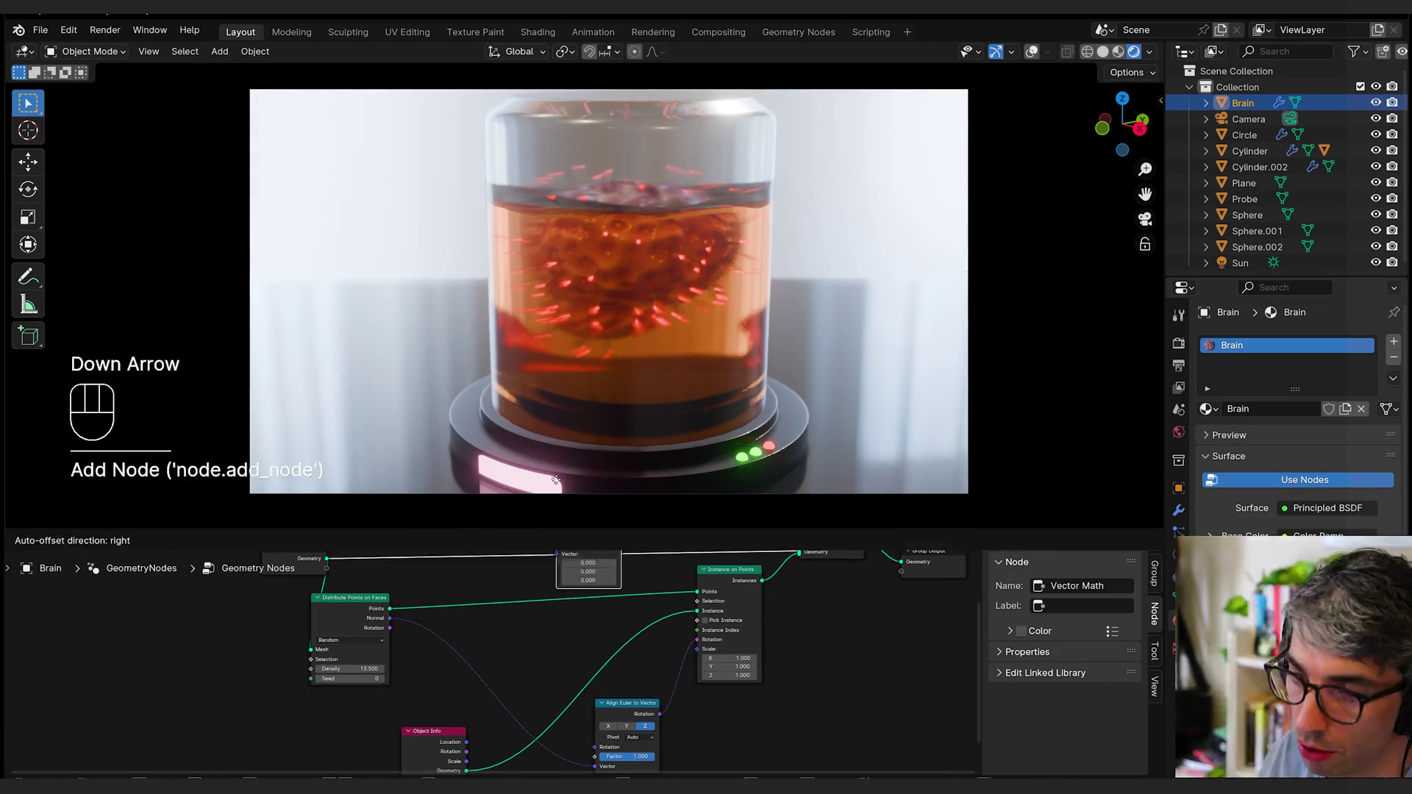
- Replace the Vector Math node with Separate XYZ and a Greater Than node so the normal's Z value controls the probe selection
{"action": "key", "text": "x"}
{"action": "key", "text": "shift+a"}
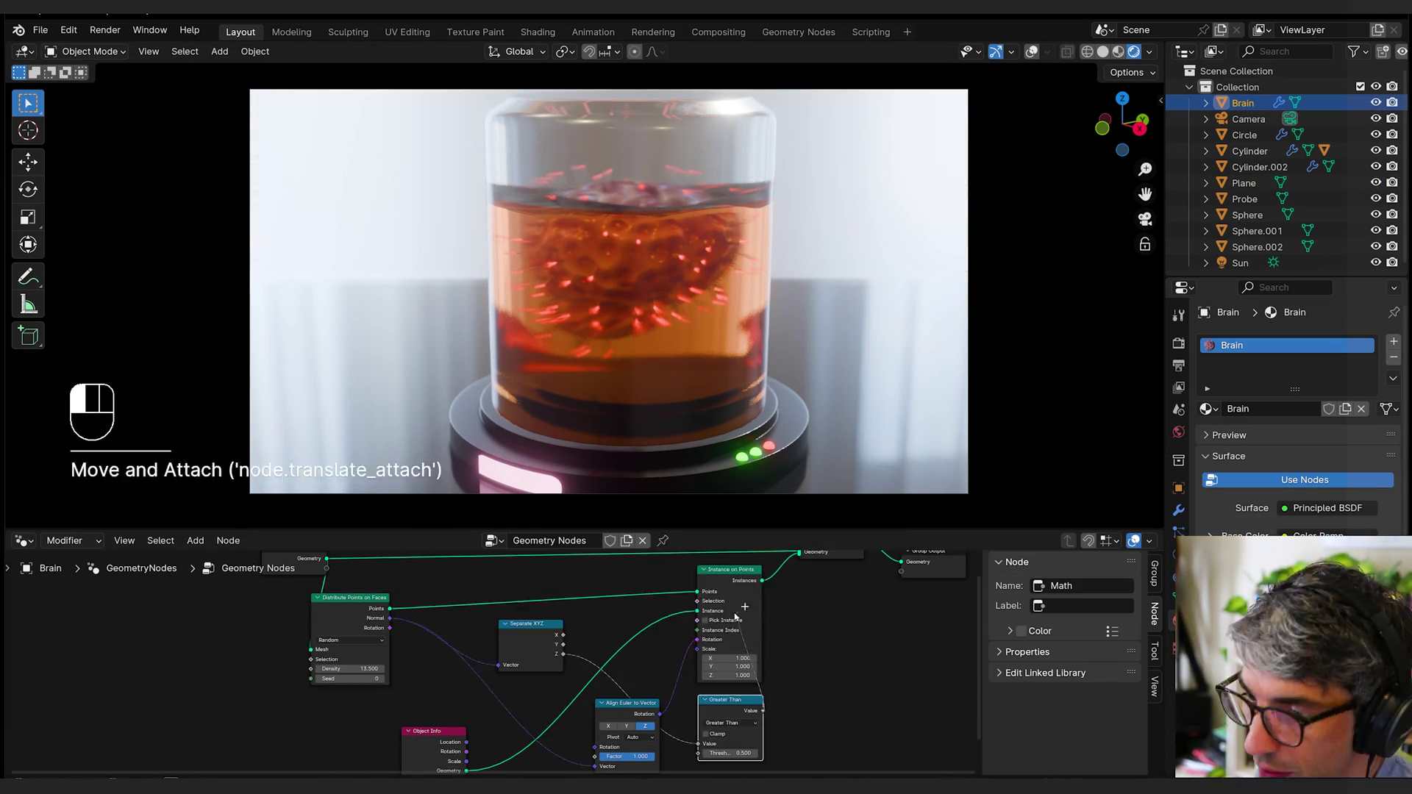
{"action": "left_click", "coordinate": [742, 690]}
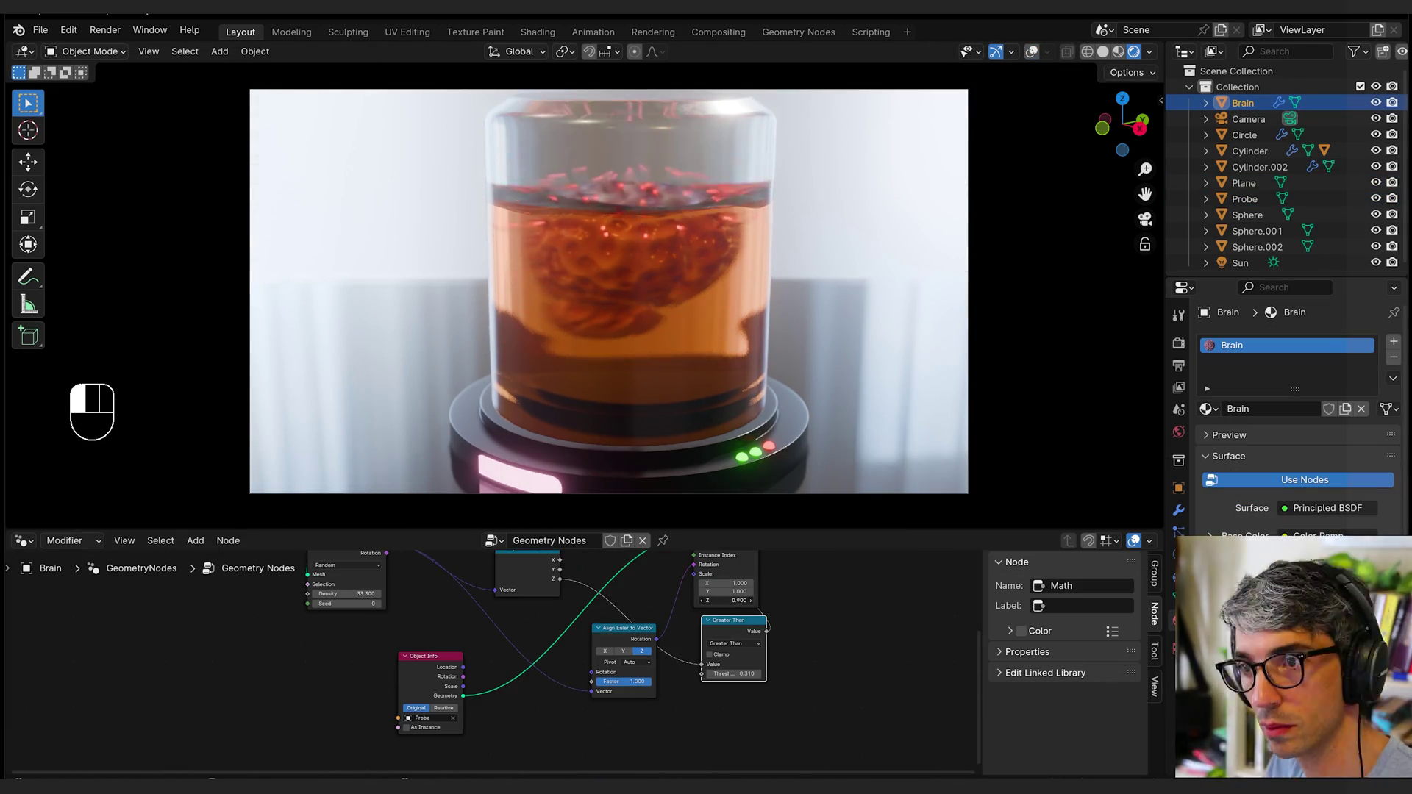
- Enlarge the brain to about 1.16 times its size and reposition it vertically inside the jar
{"action": "key", "text": "s"}
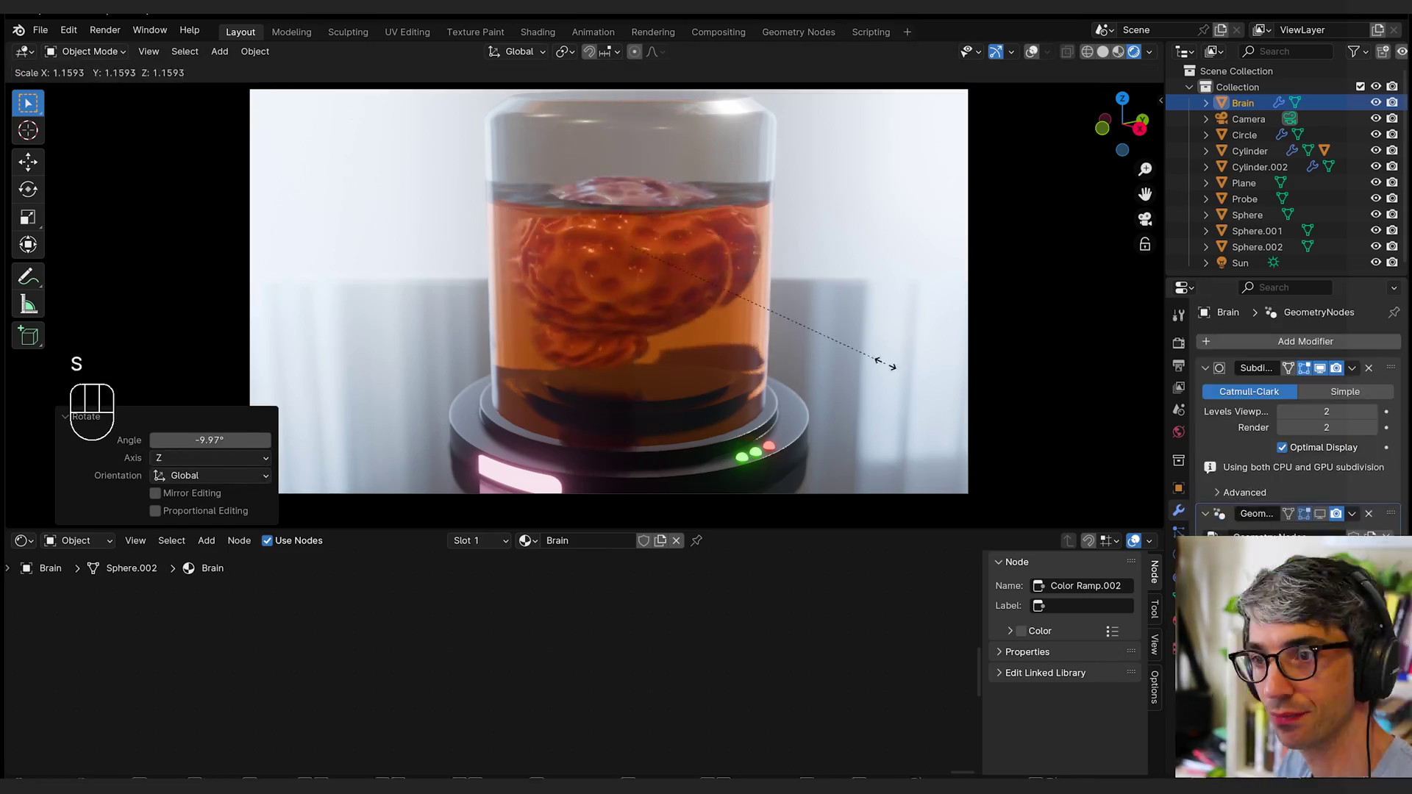
{"action": "key", "text": "g"}
{"action": "key", "text": "z"}
{"action": "left_click", "coordinate": [793, 285]}
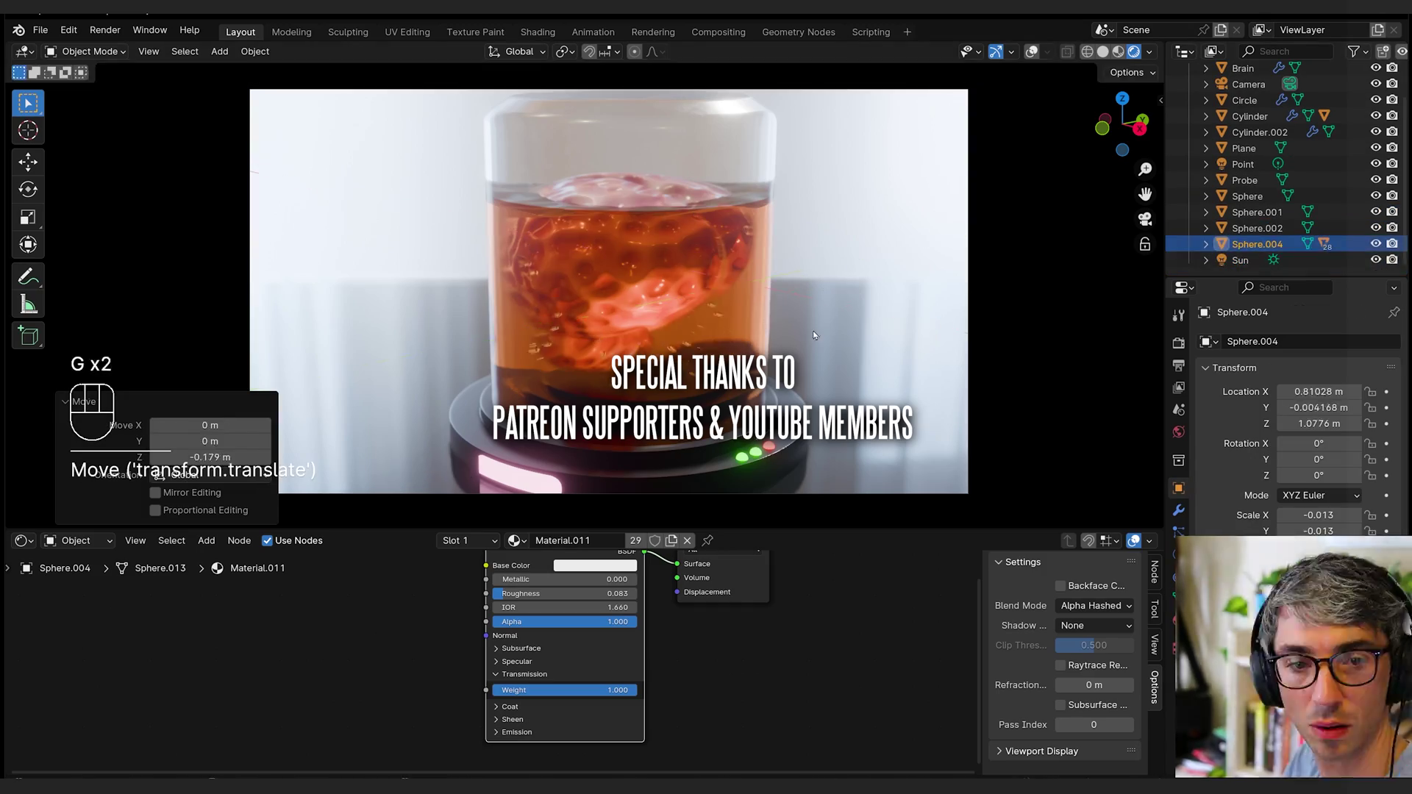
- Resize and reposition the small bubble sphere inside the liquid
{"action": "key", "text": "s"}
{"action": "key", "text": "g"}
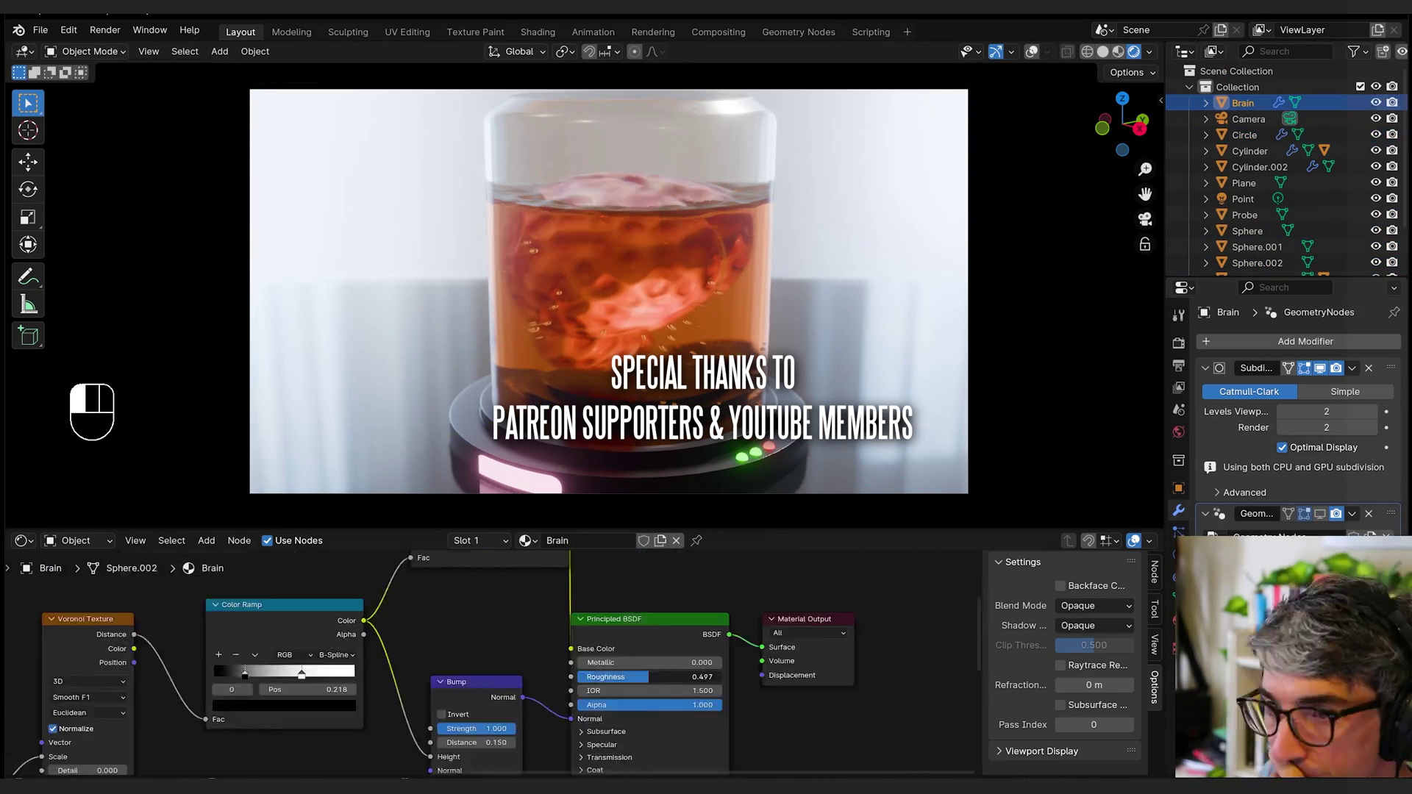
- Undo the last brain adjustment and rotate a connected part of the brain's mesh
{"action": "key", "text": "ctrl+z"}
{"action": "key", "text": "Tab"}
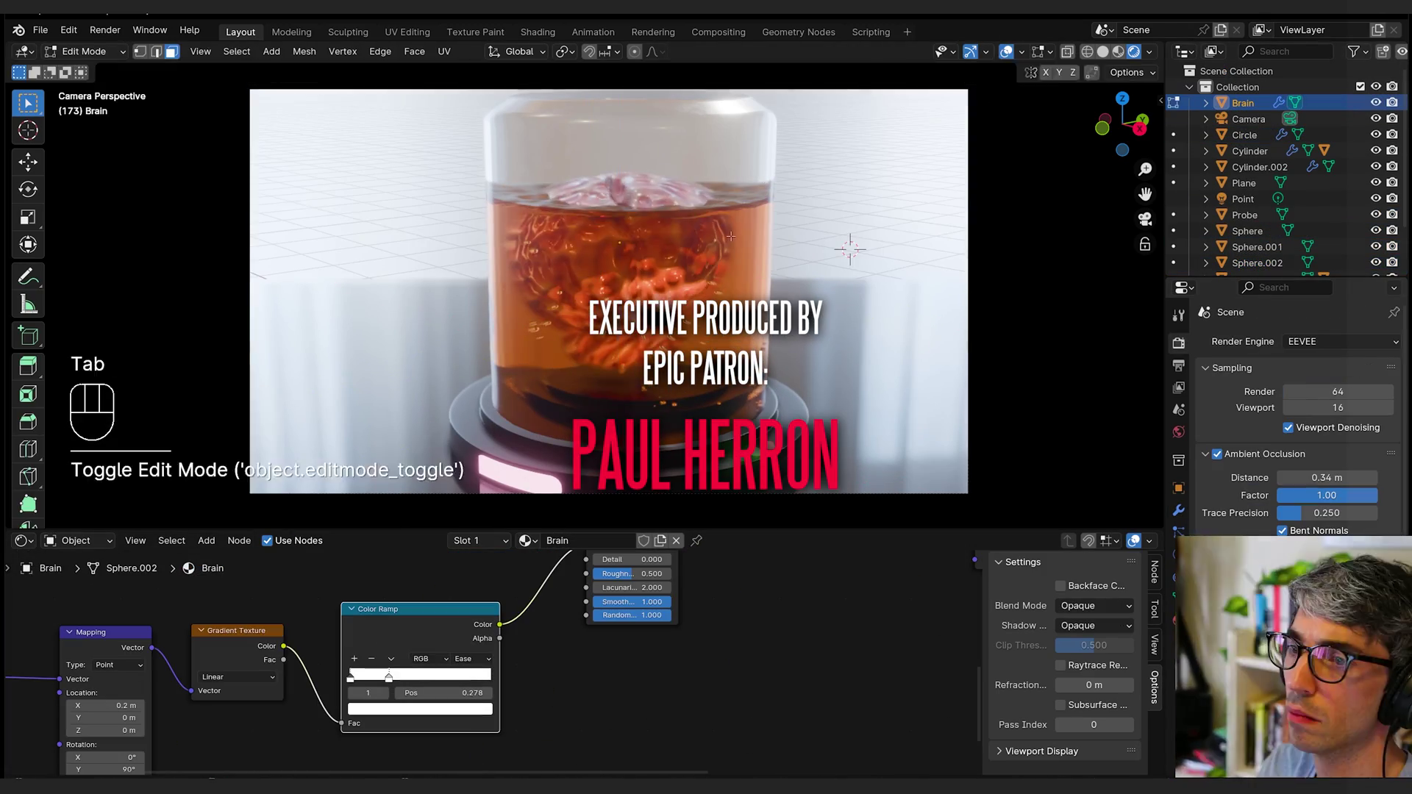
{"action": "key", "text": "alt+a"}
{"action": "key", "text": "l"}
{"action": "key", "text": "r"}
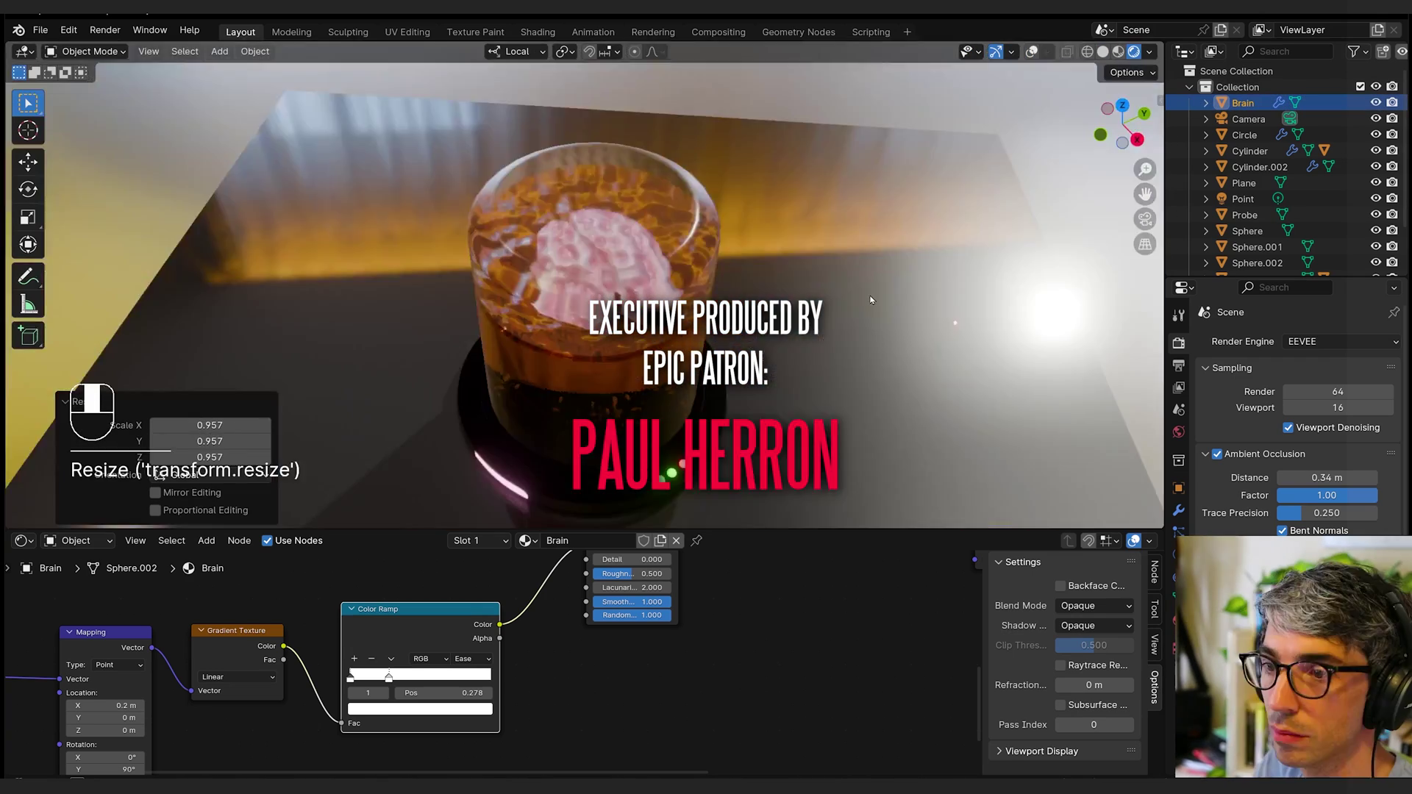